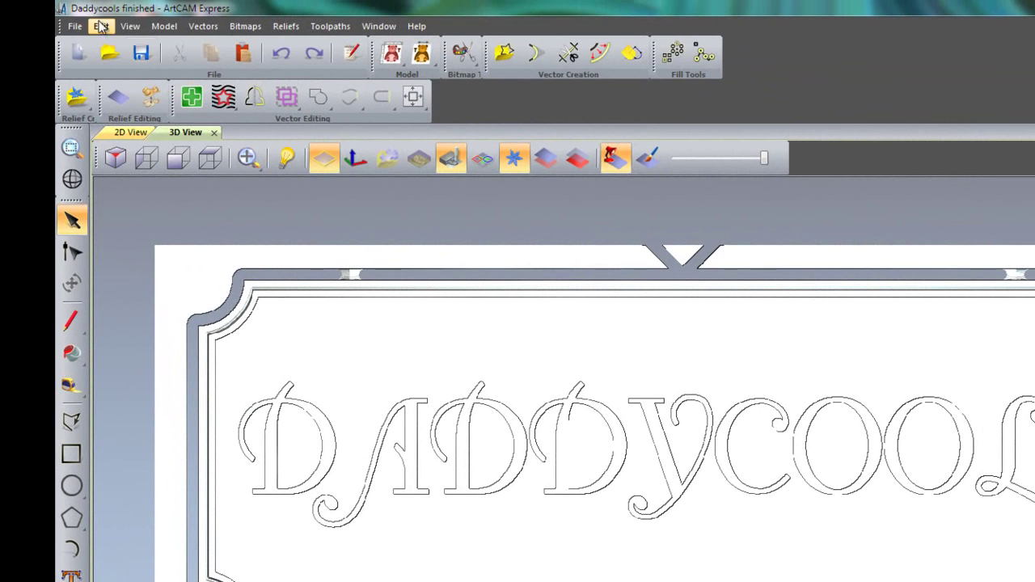
- Close the open Daddycools finished model
{"action": "left_click", "coordinate": [74, 26]}
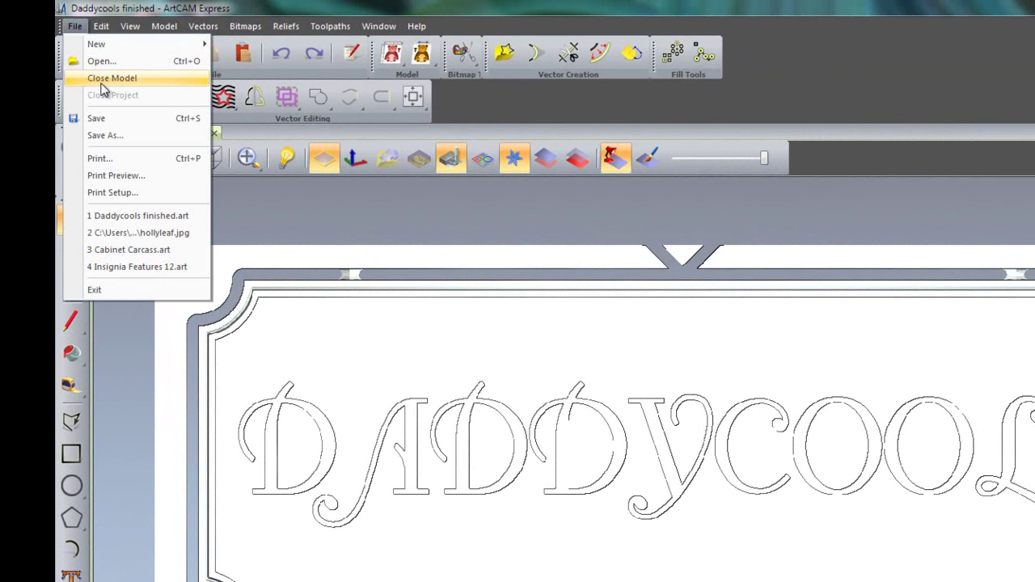
{"action": "left_click", "coordinate": [103, 79]}
{"action": "left_click", "coordinate": [823, 493]}
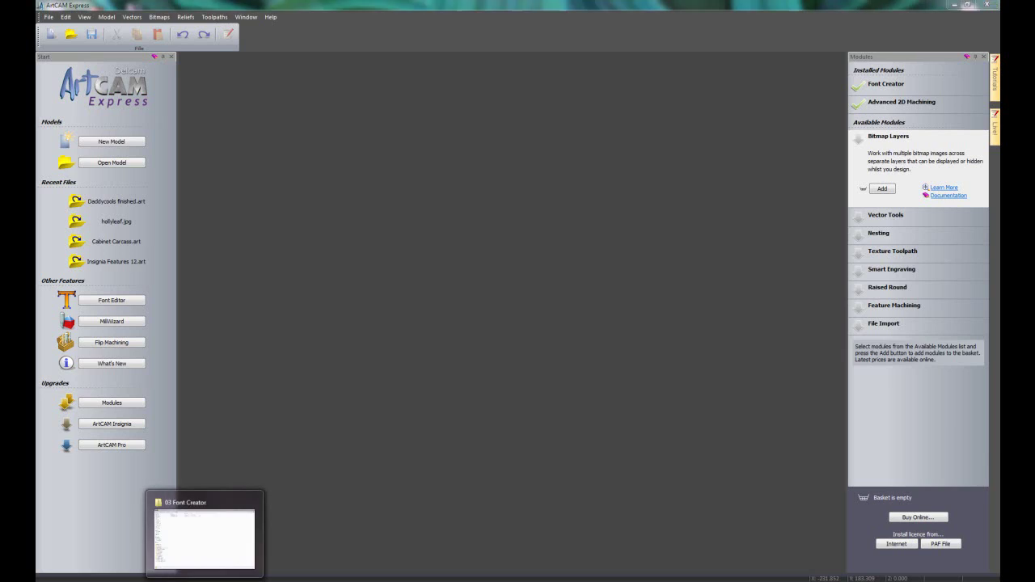
- Switch to the 03 Font Creator folder and install FontleroyBrown.ttf, replacing the existing copy of the font
{"action": "left_click", "coordinate": [202, 538]}
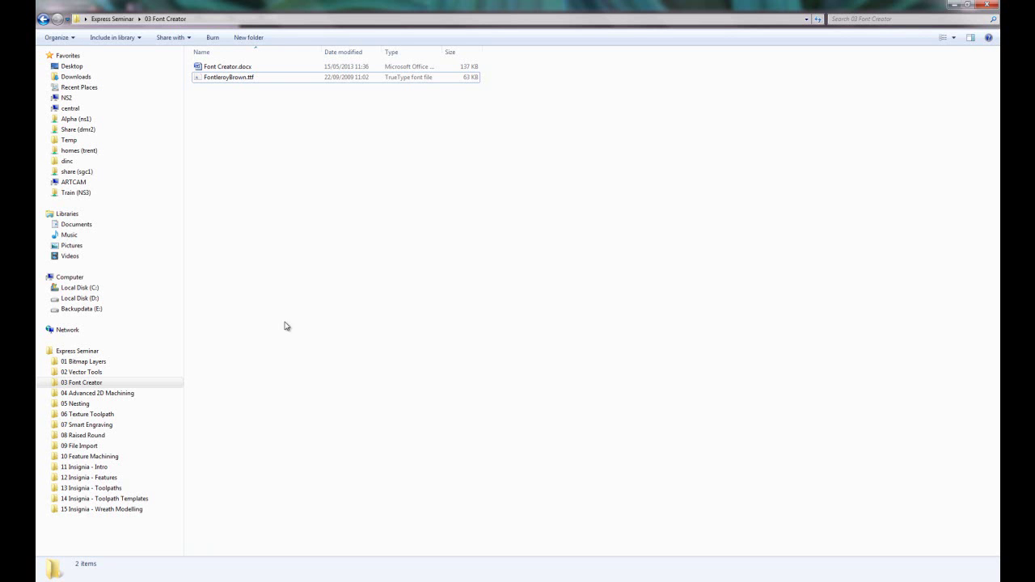
{"action": "double_click", "coordinate": [232, 78]}
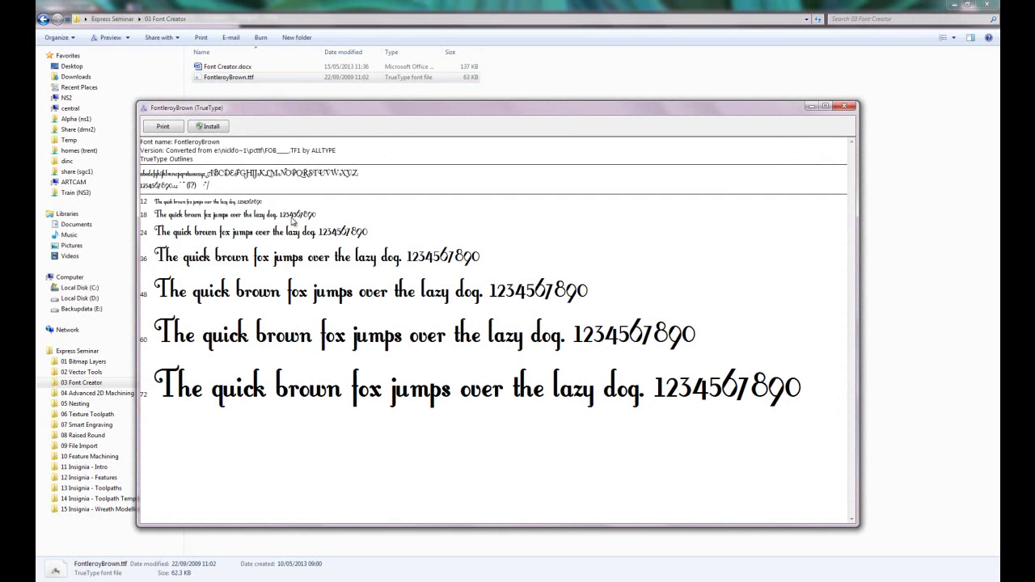
{"action": "left_click", "coordinate": [211, 127]}
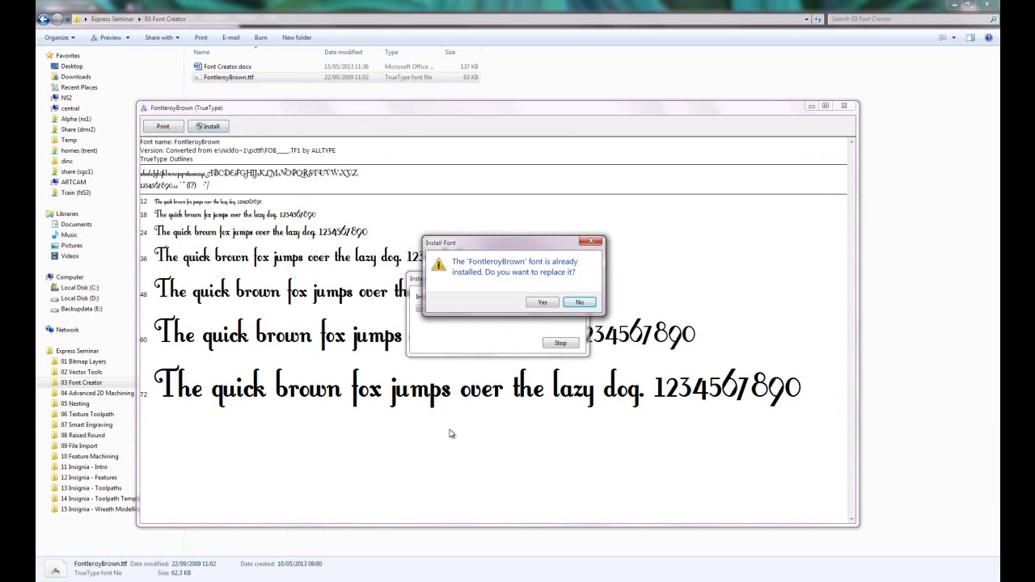
{"action": "left_click", "coordinate": [543, 303]}
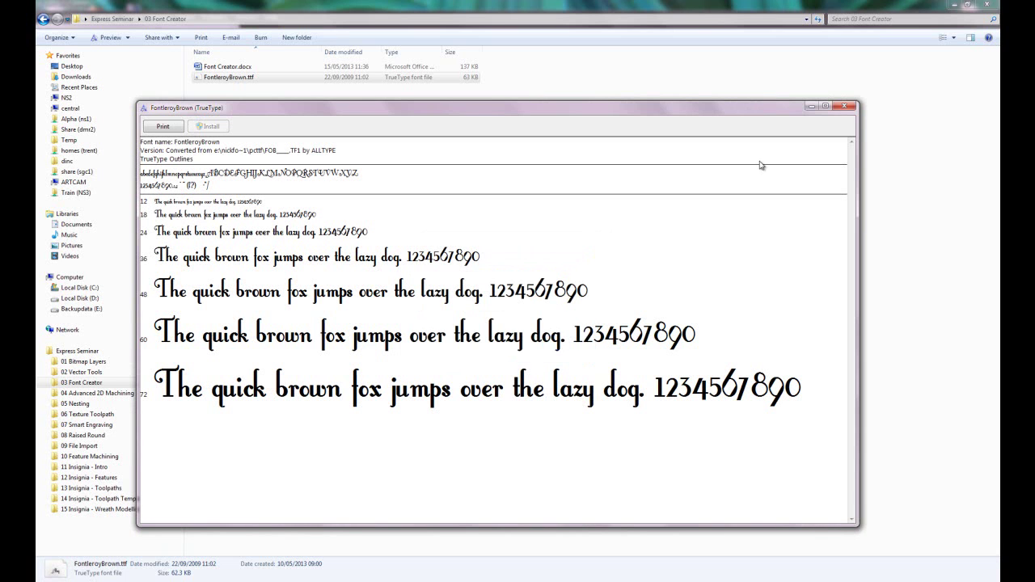
{"action": "left_click", "coordinate": [849, 106]}
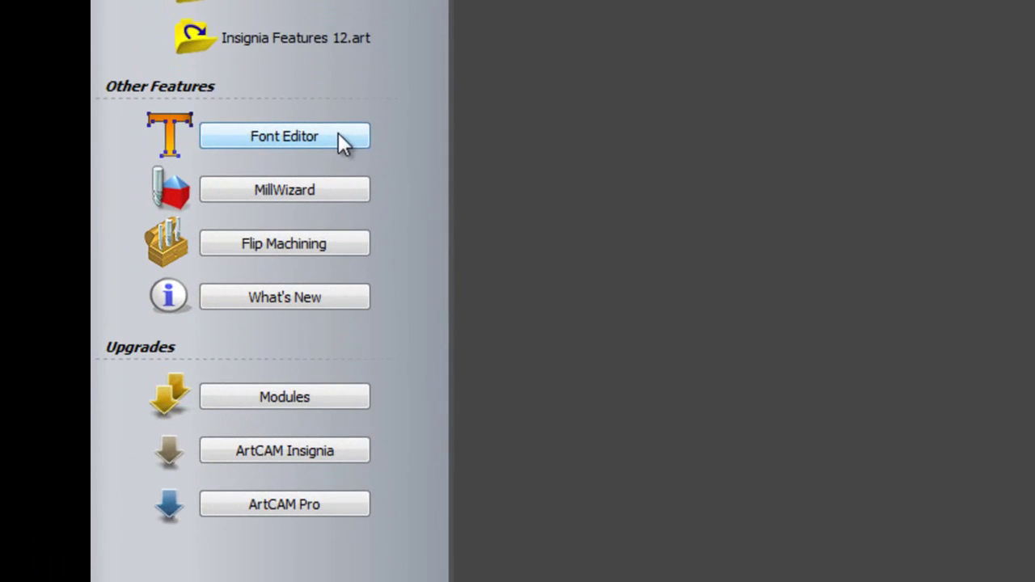
- Open the Font Editor in a maximized window and create an editable font based on FontleroyBrown
{"action": "left_click", "coordinate": [141, 299]}
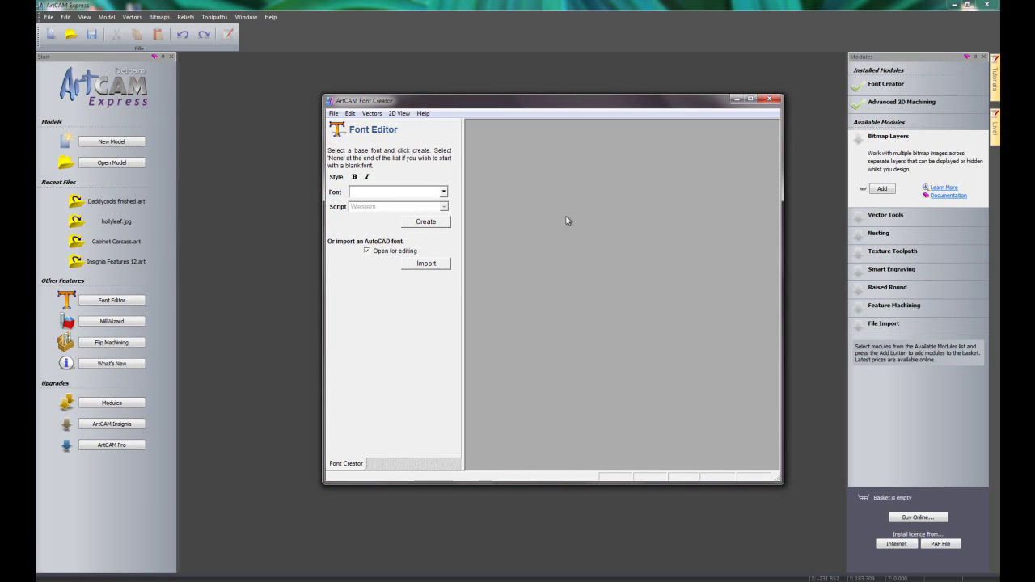
{"action": "left_click", "coordinate": [751, 100]}
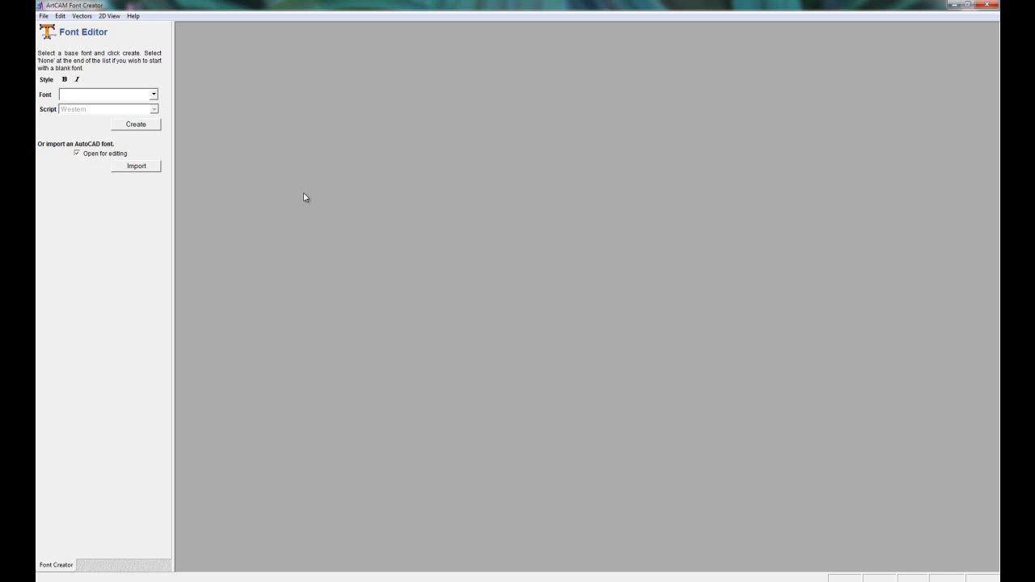
{"action": "left_click", "coordinate": [154, 95]}
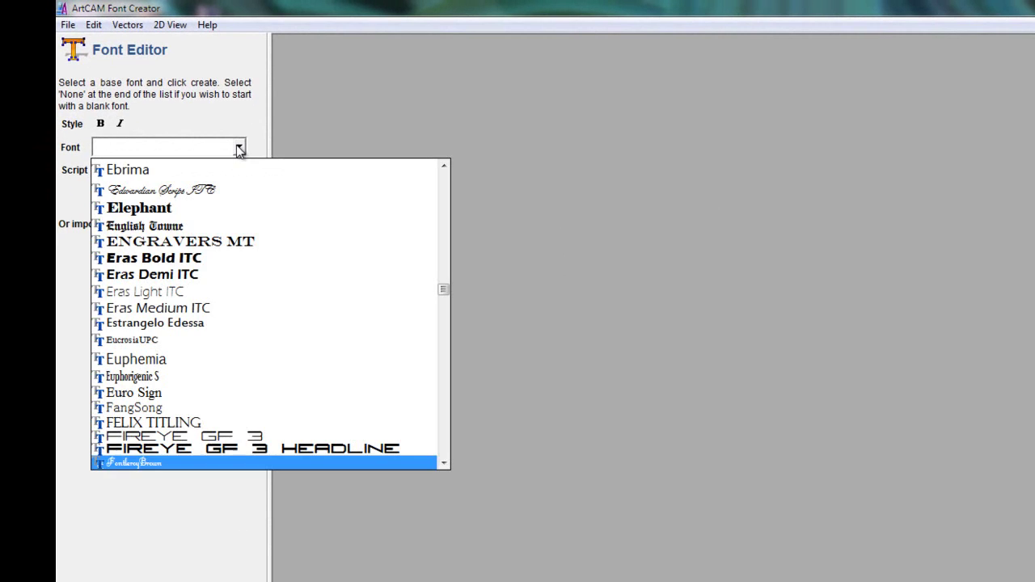
{"action": "scroll", "coordinate": [216, 338], "scroll_direction": "down", "scroll_amount": 11}
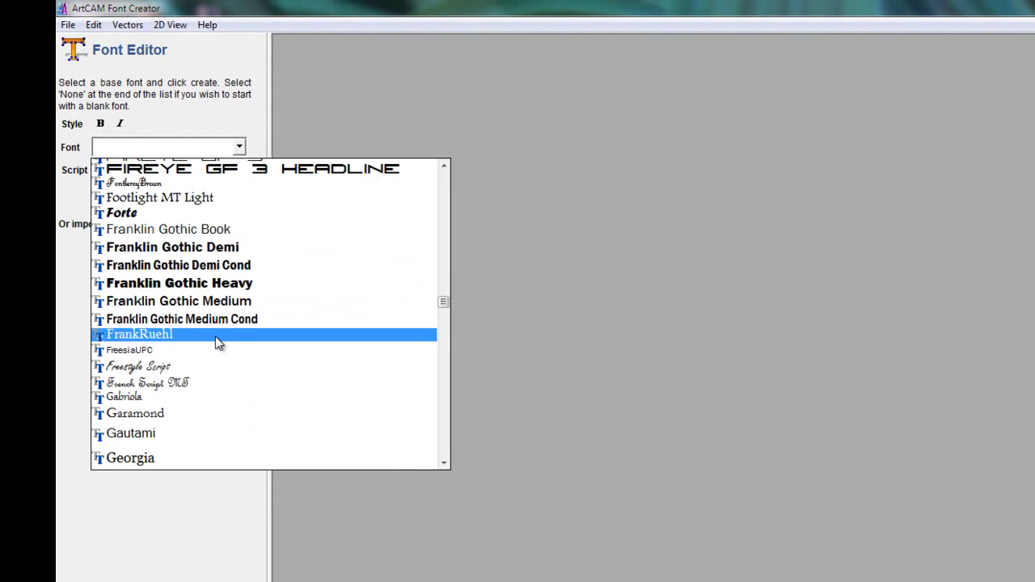
{"action": "scroll", "coordinate": [215, 339], "scroll_direction": "down", "scroll_amount": 17}
{"action": "scroll", "coordinate": [216, 333], "scroll_direction": "up", "scroll_amount": 7}
{"action": "scroll", "coordinate": [215, 331], "scroll_direction": "up", "scroll_amount": 18}
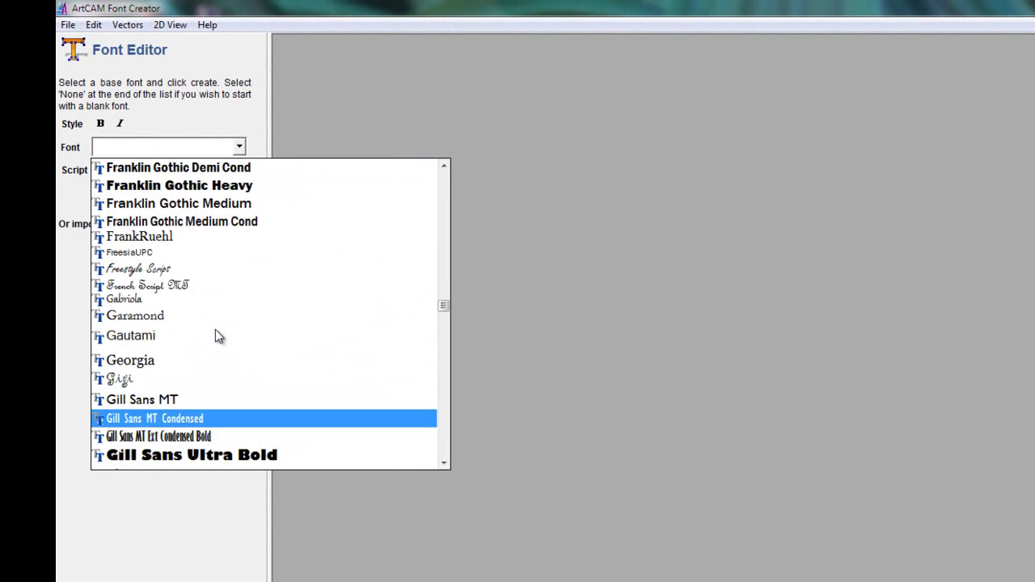
{"action": "scroll", "coordinate": [216, 334], "scroll_direction": "up", "scroll_amount": 7}
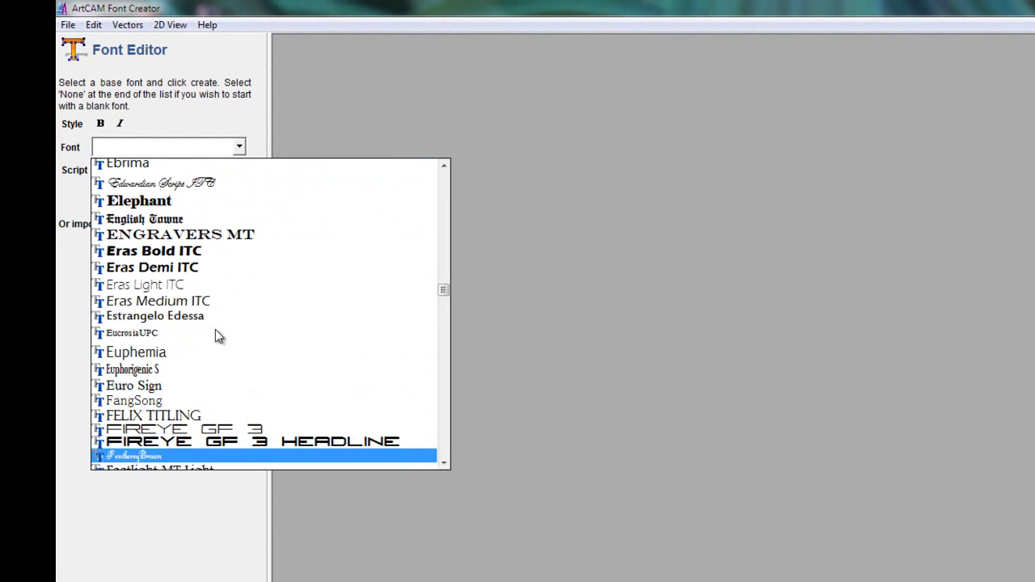
{"action": "scroll", "coordinate": [217, 335], "scroll_direction": "down", "scroll_amount": 4}
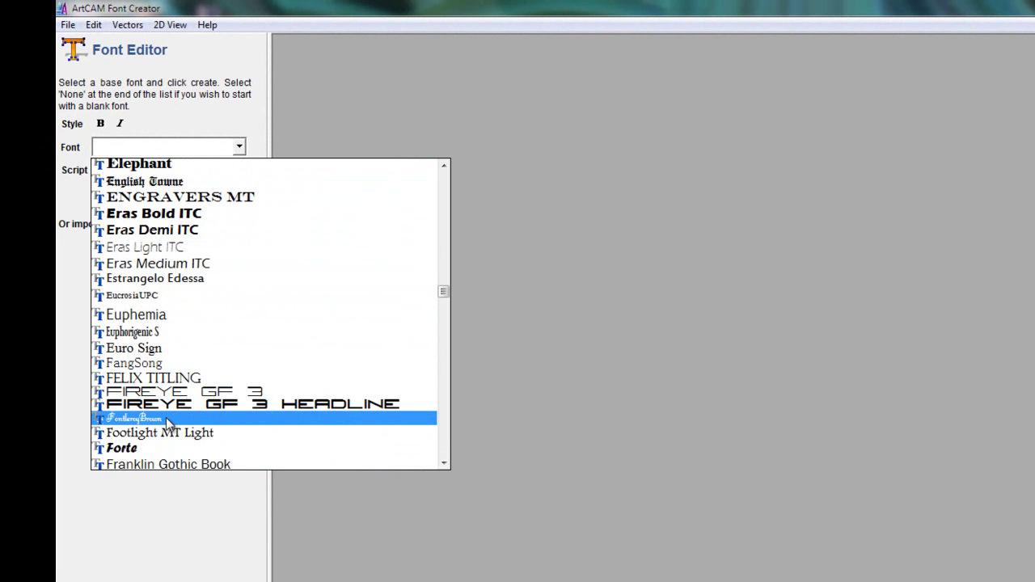
{"action": "left_click", "coordinate": [168, 419]}
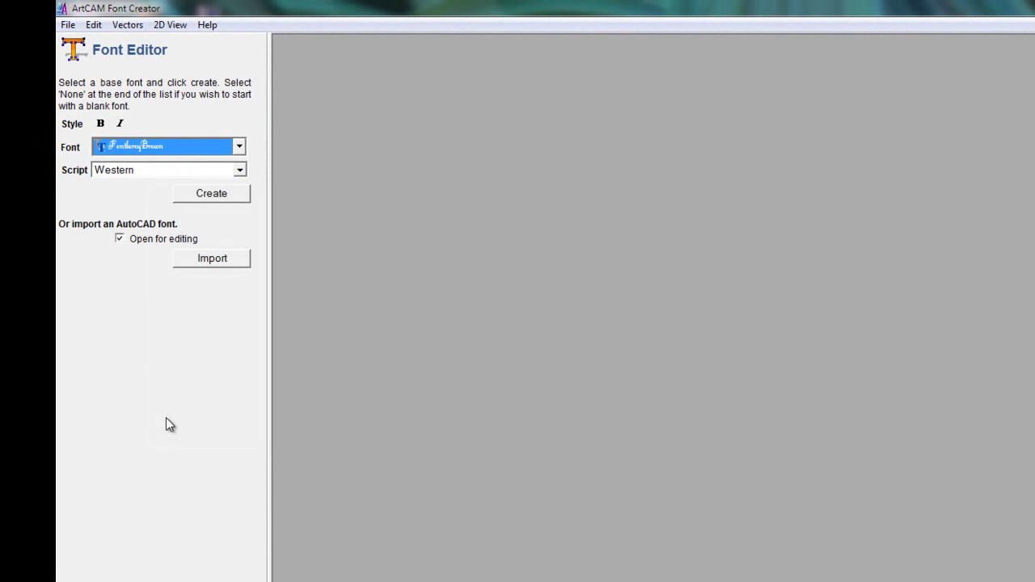
{"action": "left_click", "coordinate": [209, 195]}
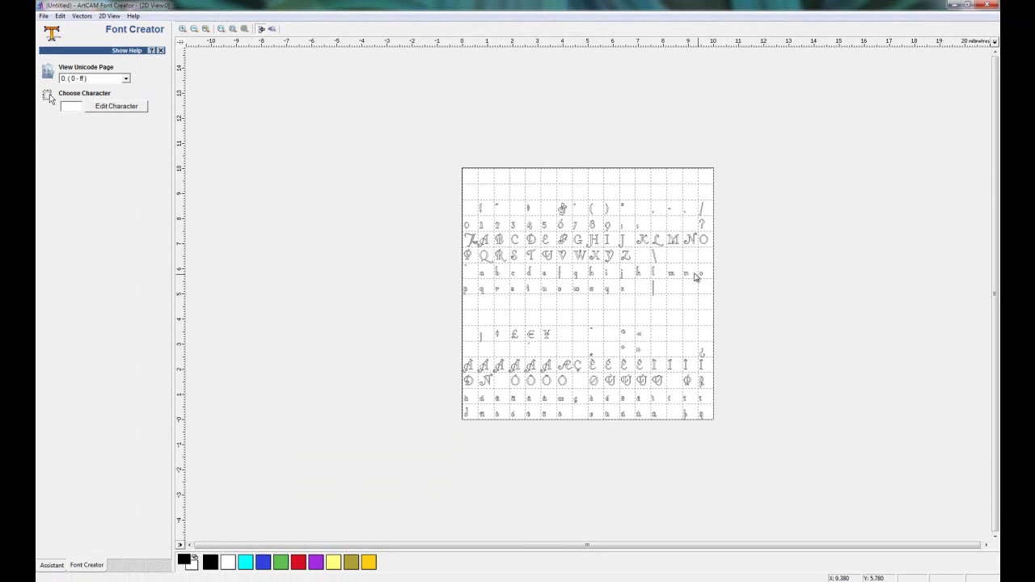
- Open the capital D from the font's character grid for editing
{"action": "scroll", "coordinate": [632, 259], "scroll_direction": "up", "scroll_amount": 2}
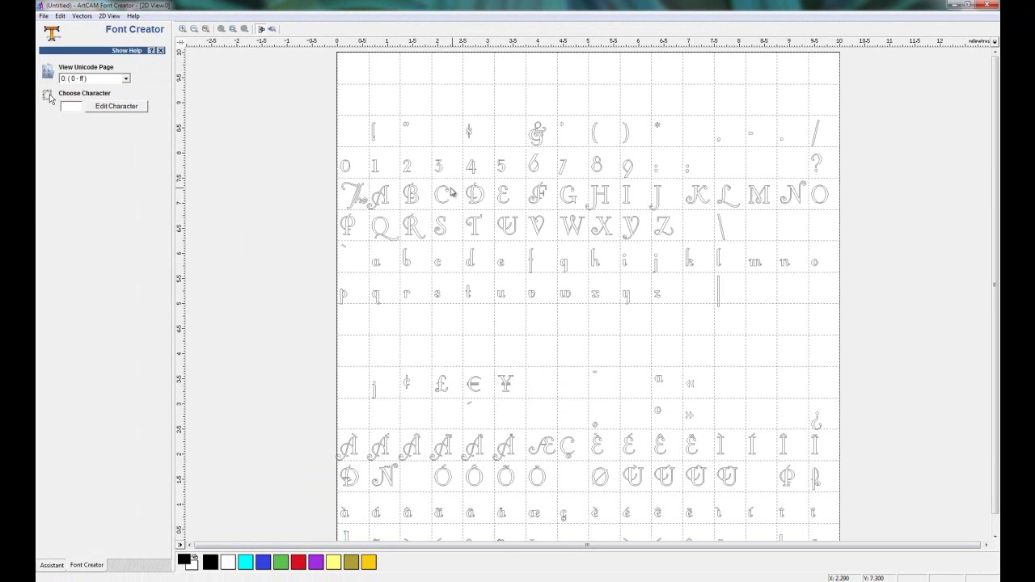
{"action": "scroll", "coordinate": [432, 191], "scroll_direction": "up", "scroll_amount": 1}
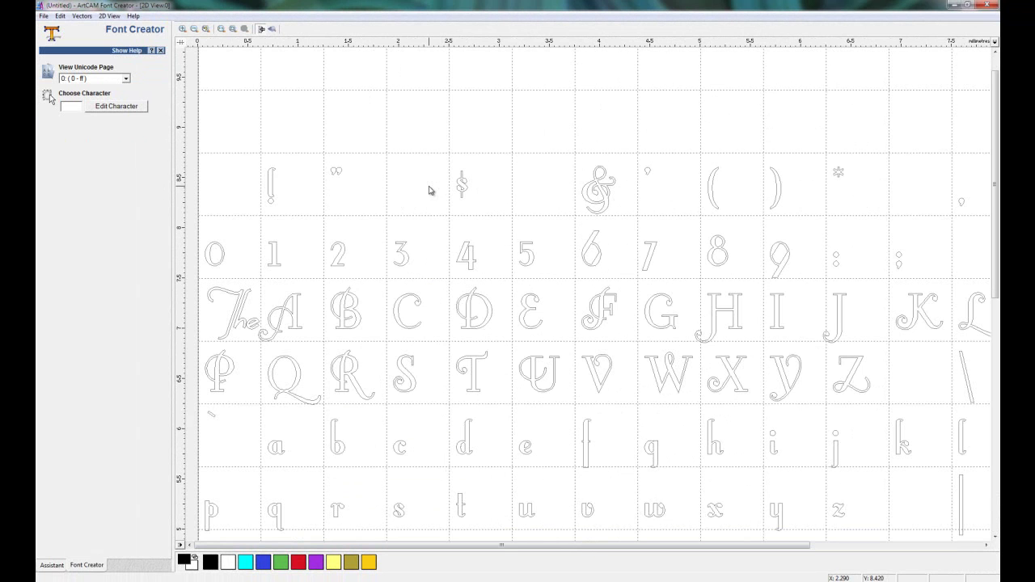
{"action": "double_click", "coordinate": [492, 321]}
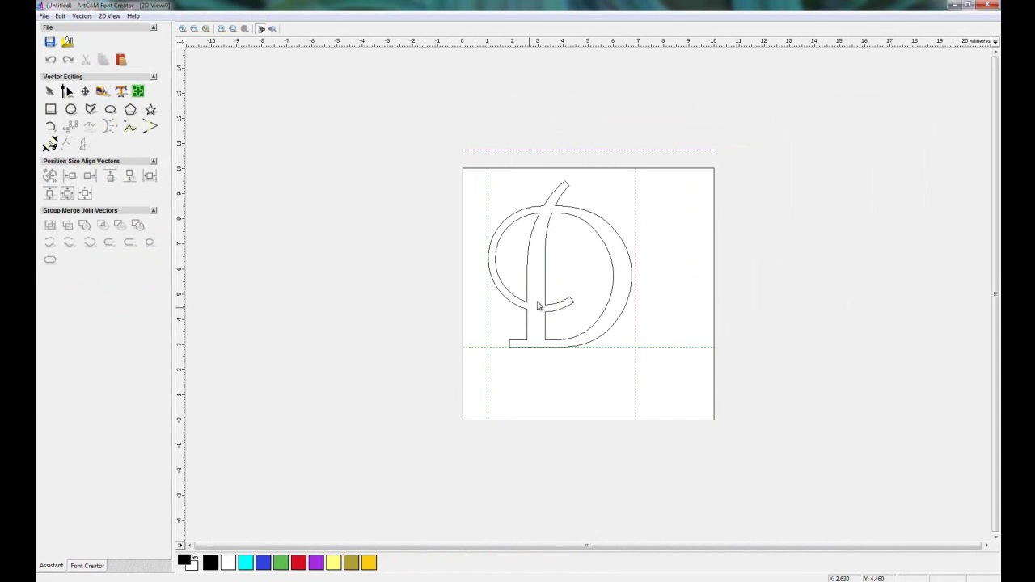
- Cut the D's inner bowl vector on the stem edge just above and just below the curved tail
{"action": "scroll", "coordinate": [566, 277], "scroll_direction": "up", "scroll_amount": 1}
{"action": "scroll", "coordinate": [514, 236], "scroll_direction": "up", "scroll_amount": 1}
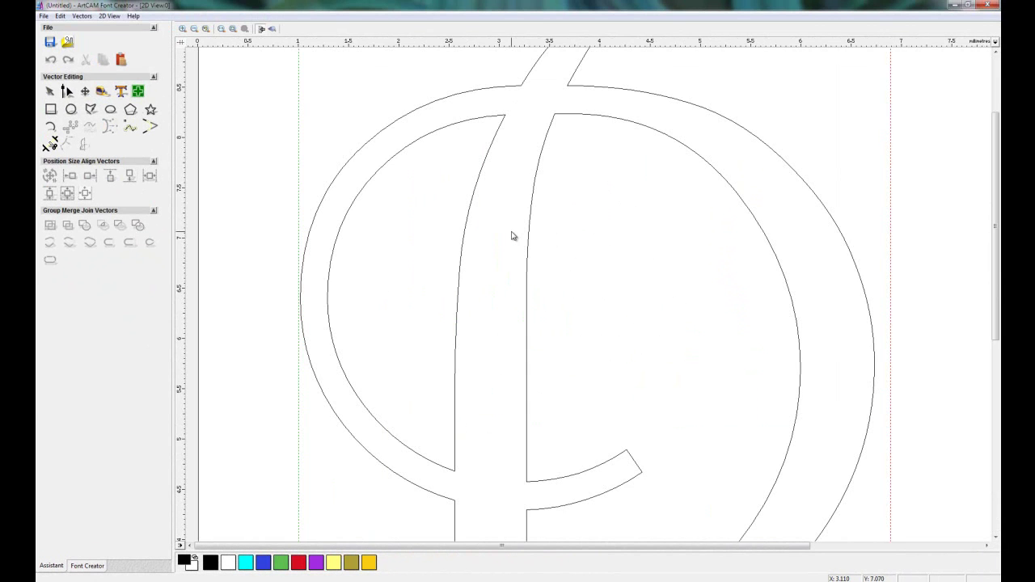
{"action": "scroll", "coordinate": [513, 235], "scroll_direction": "down", "scroll_amount": 1}
{"action": "left_click", "coordinate": [503, 248]}
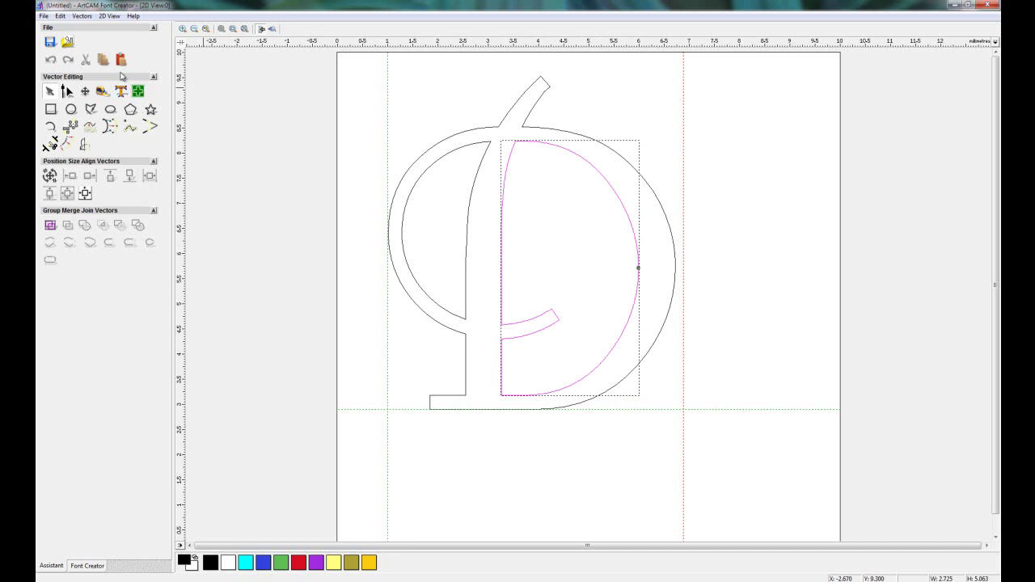
{"action": "left_click", "coordinate": [67, 92]}
{"action": "scroll", "coordinate": [521, 340], "scroll_direction": "up", "scroll_amount": 1}
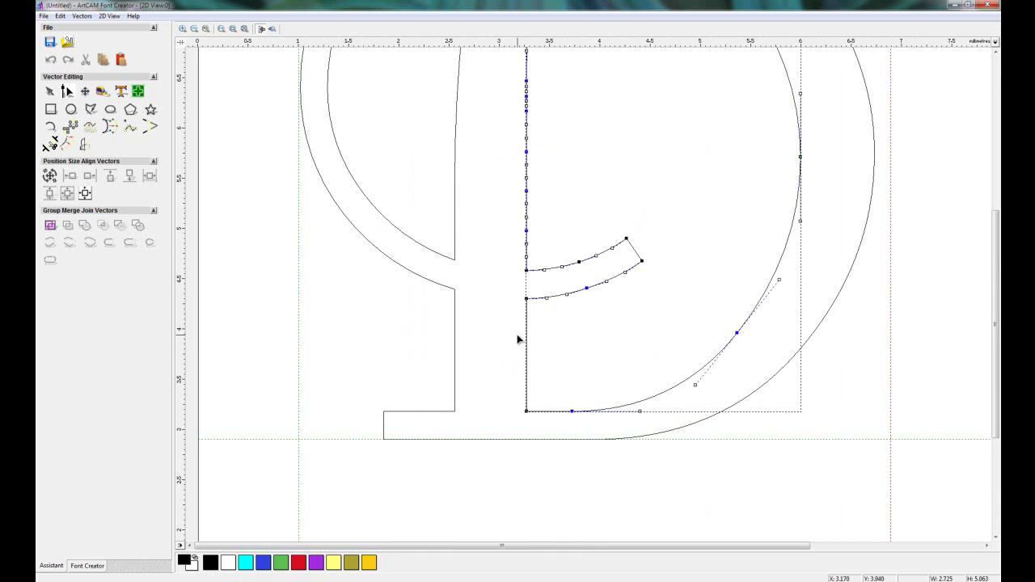
{"action": "scroll", "coordinate": [520, 340], "scroll_direction": "up", "scroll_amount": 1}
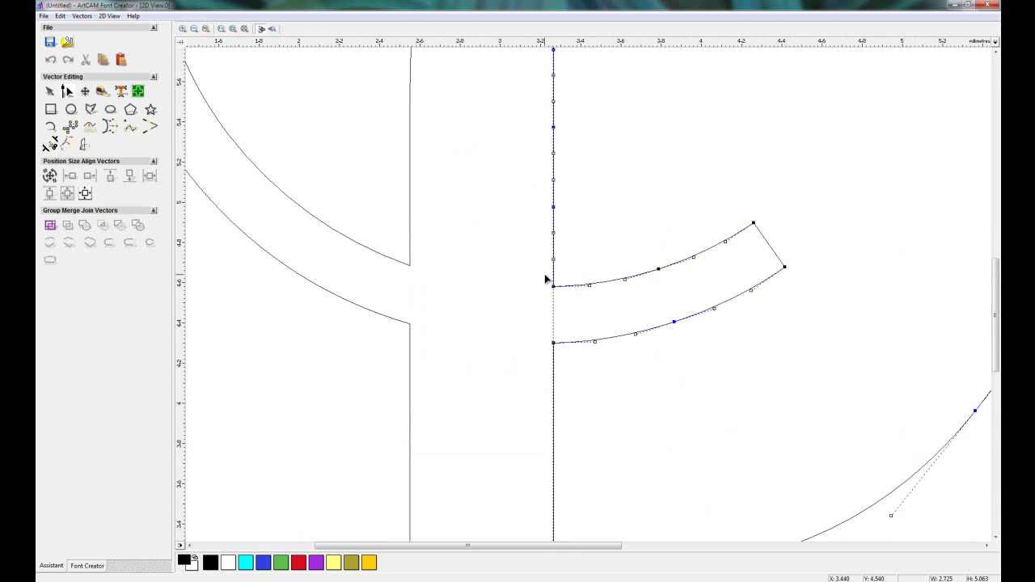
{"action": "right_click", "coordinate": [556, 364]}
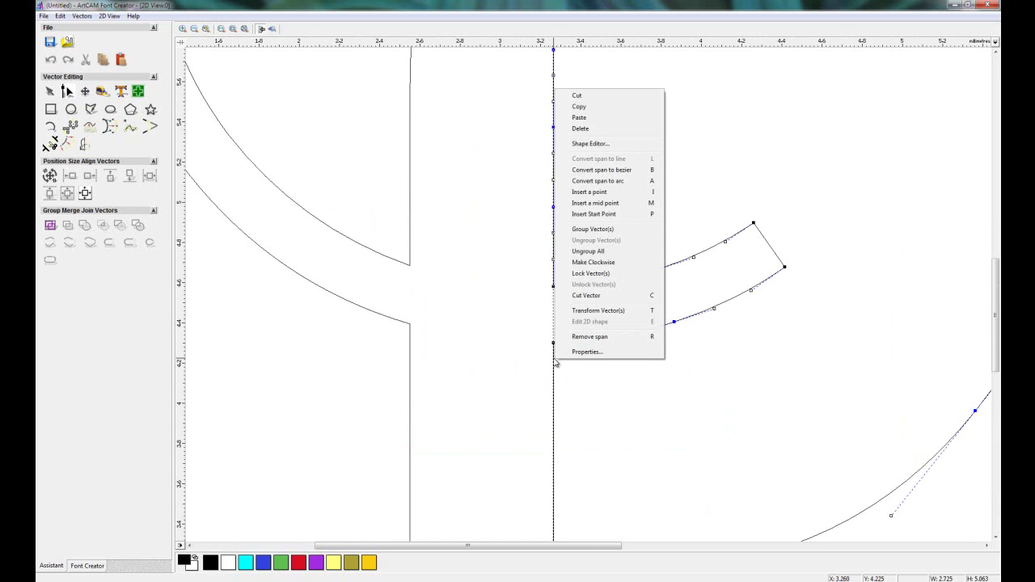
{"action": "left_click", "coordinate": [588, 301]}
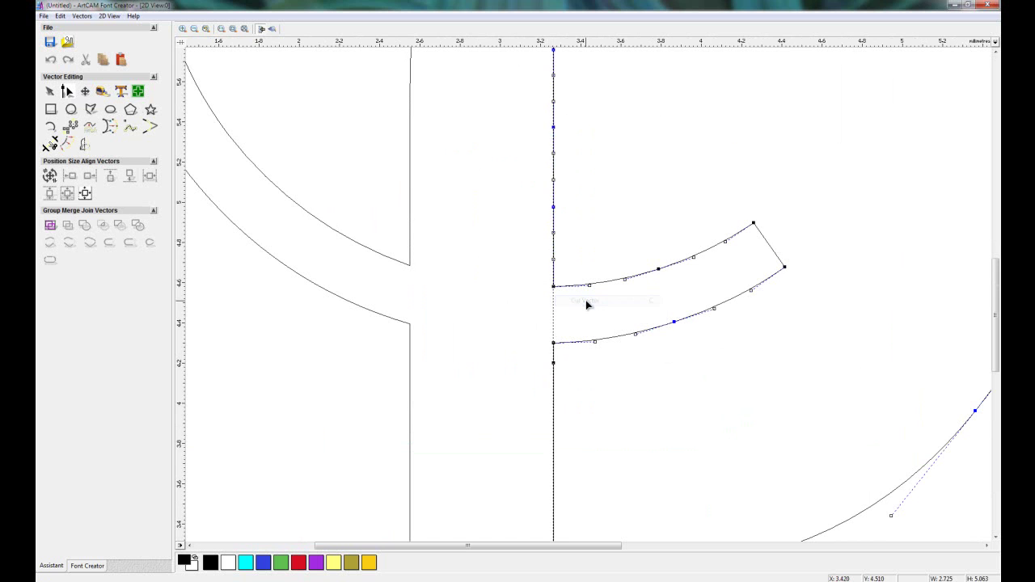
{"action": "right_click", "coordinate": [555, 270]}
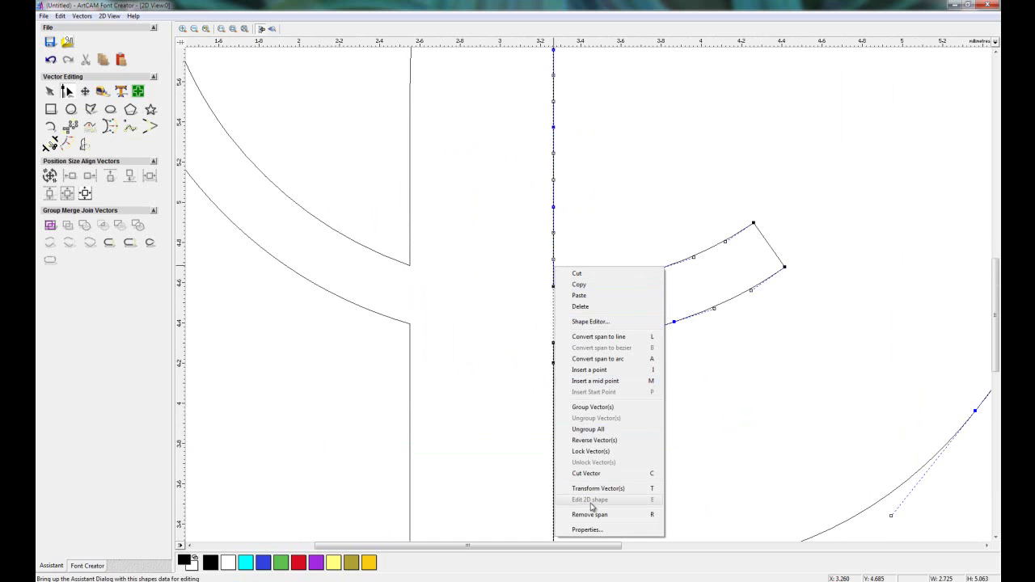
{"action": "left_click", "coordinate": [591, 474]}
- Delete the separated curved tail from inside the D's bowl
{"action": "left_click", "coordinate": [602, 376]}
{"action": "left_click", "coordinate": [608, 343]}
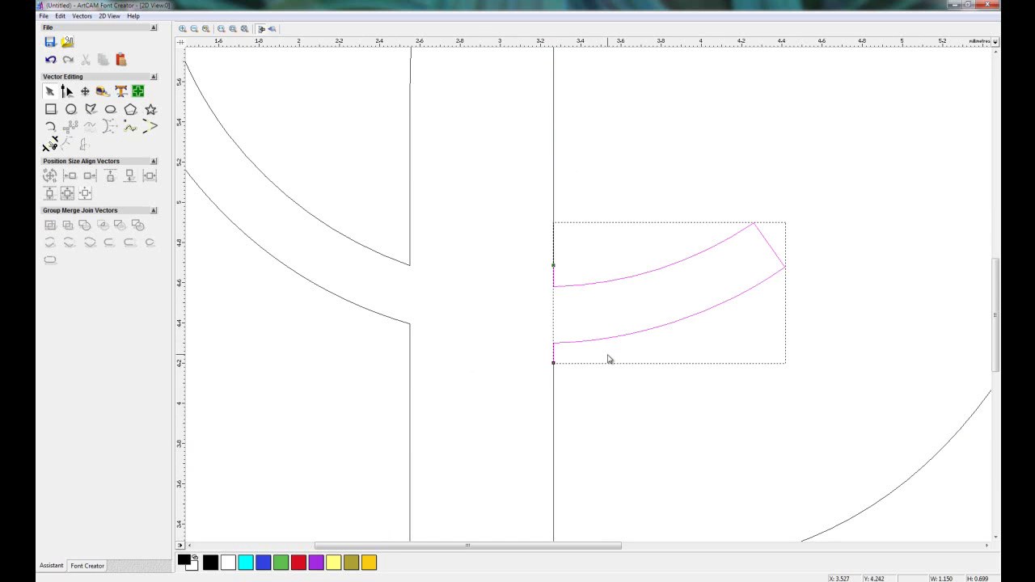
{"action": "key", "text": "Delete"}
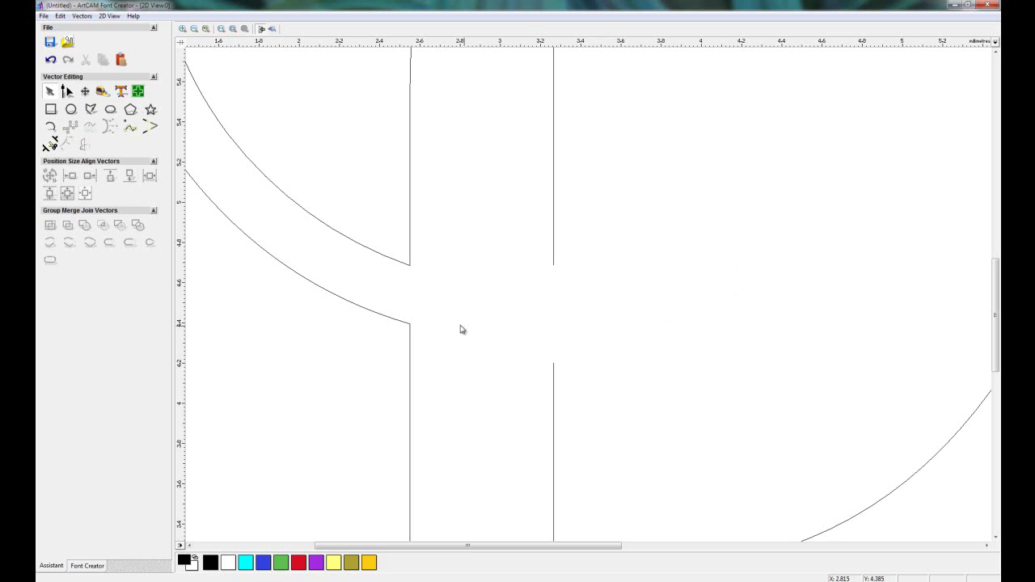
- Cut the loop's inner vector and the D's outer vector on the stem's outer edge, just above and below where the loop meets it
{"action": "left_click", "coordinate": [396, 263]}
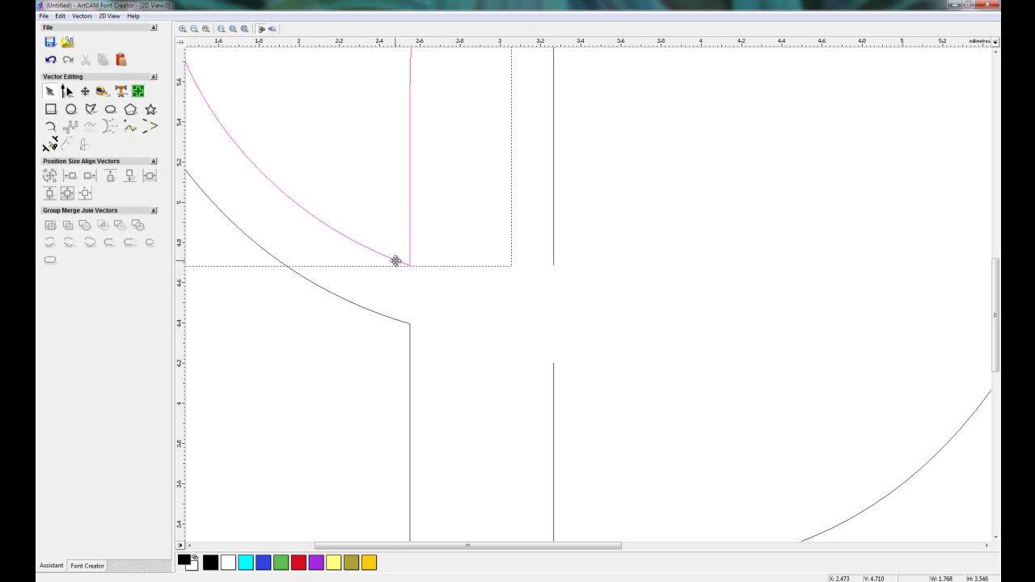
{"action": "left_click", "coordinate": [67, 91]}
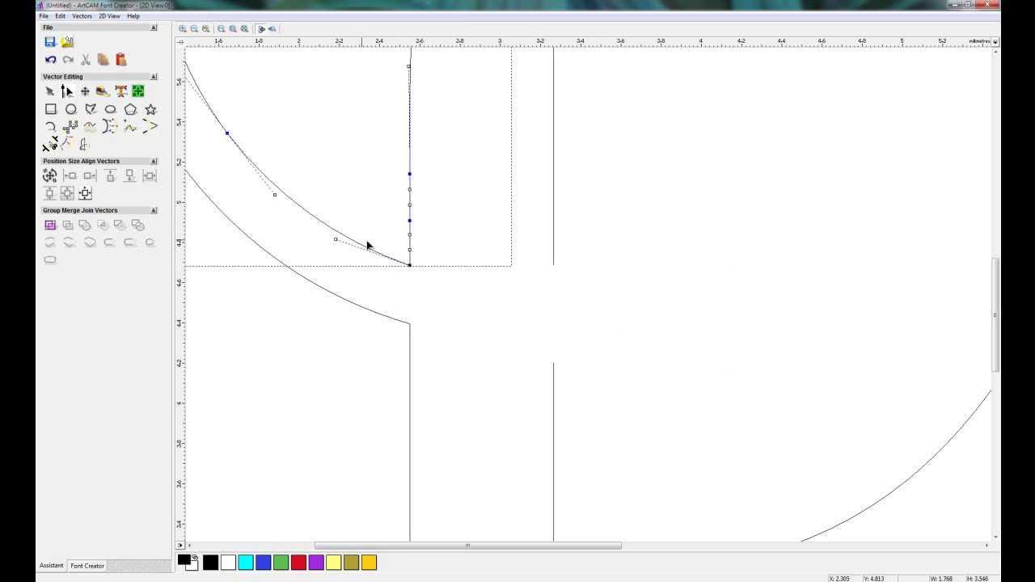
{"action": "left_click", "coordinate": [410, 259]}
{"action": "left_click", "coordinate": [408, 323]}
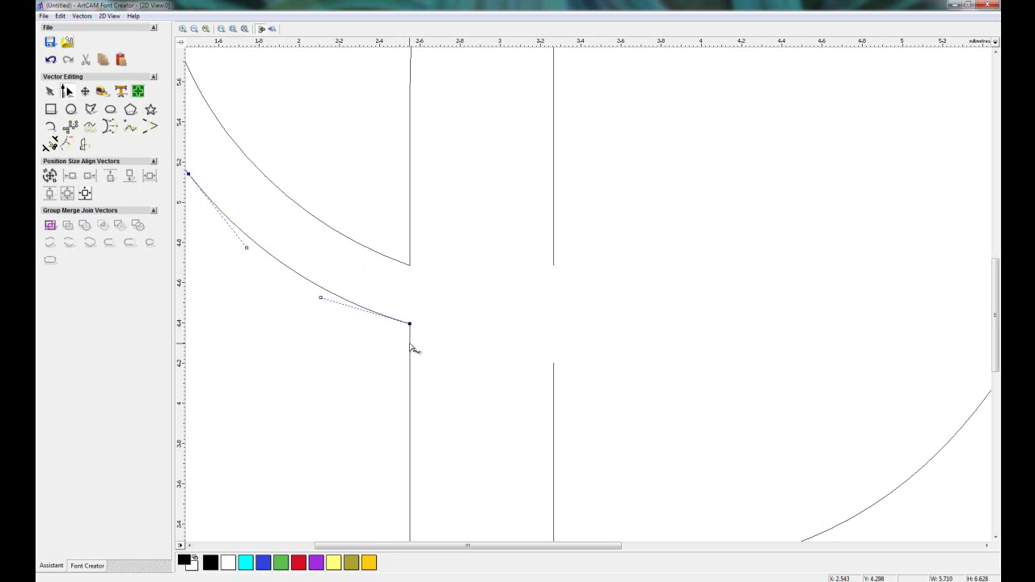
- Cut the inner and outer vectors of the D's loop partway down its outer curve and clear the selection
{"action": "scroll", "coordinate": [315, 279], "scroll_direction": "down", "scroll_amount": 3}
{"action": "scroll", "coordinate": [430, 224], "scroll_direction": "up", "scroll_amount": 2}
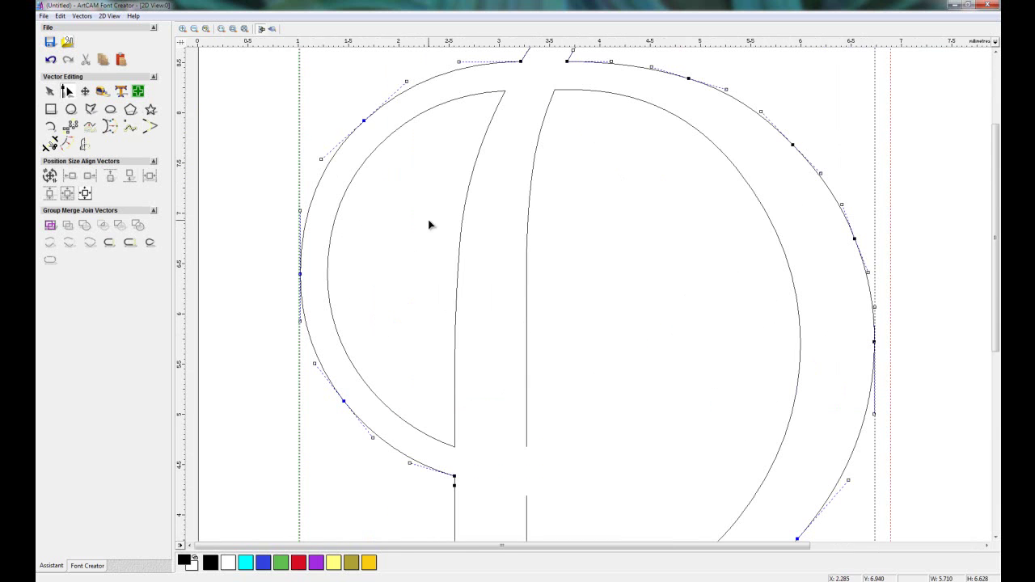
{"action": "left_click", "coordinate": [329, 301]}
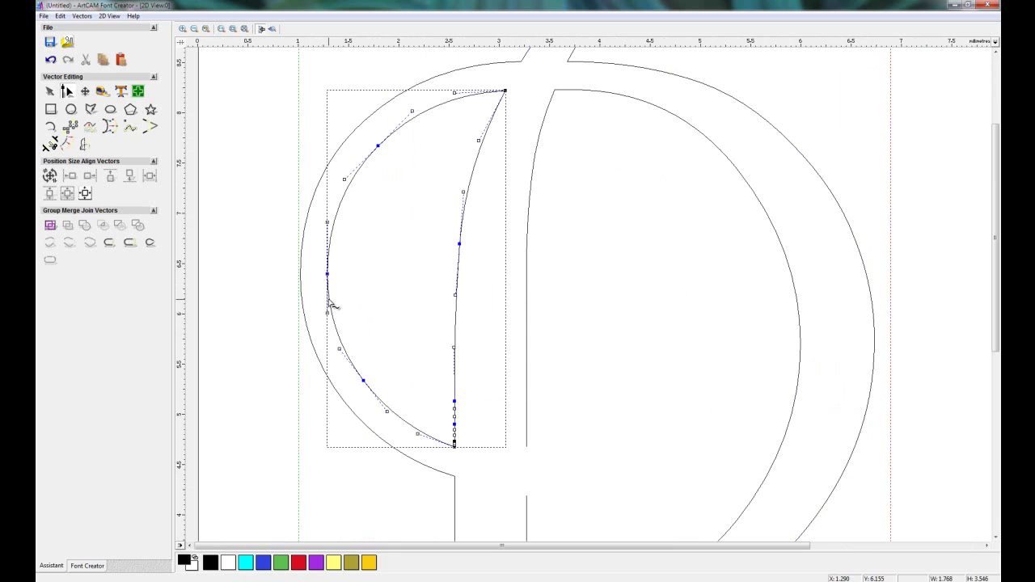
{"action": "left_click", "coordinate": [338, 326]}
{"action": "left_click", "coordinate": [311, 340]}
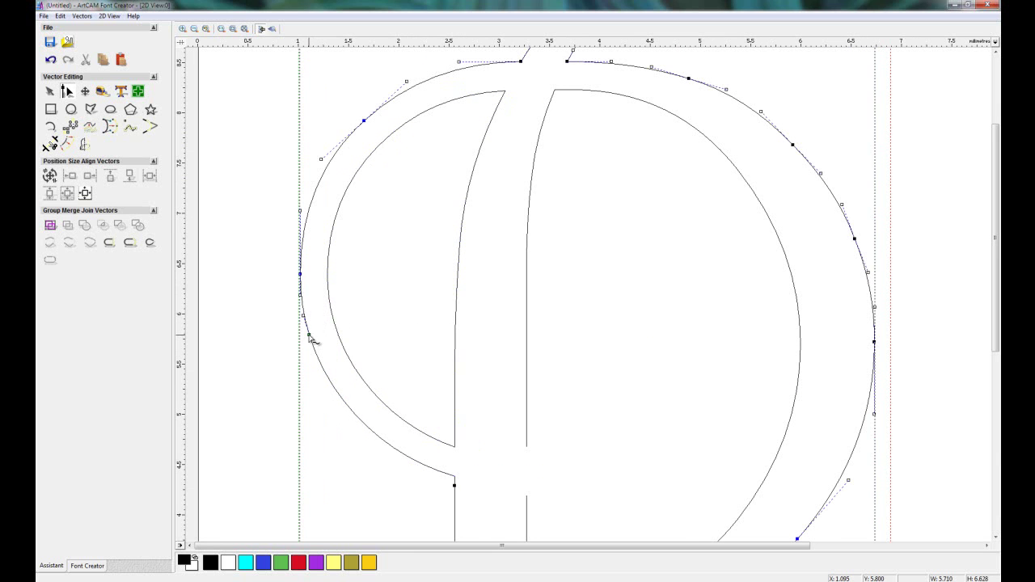
{"action": "key", "text": "n"}
{"action": "left_click", "coordinate": [353, 322]}
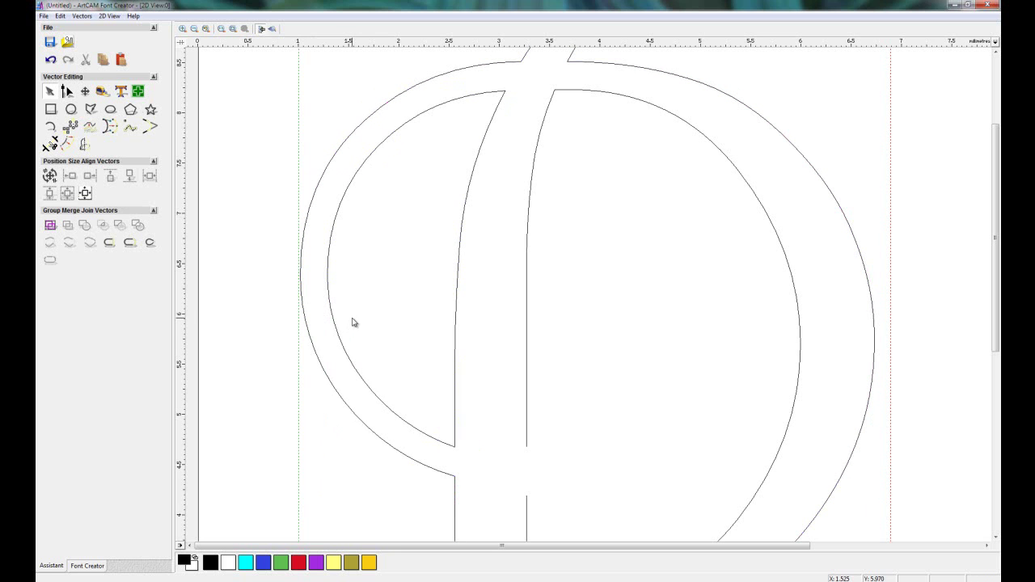
- Delete the lower pieces of the D's loop, removing both its inner and outer vectors below the cuts
{"action": "left_click", "coordinate": [347, 346]}
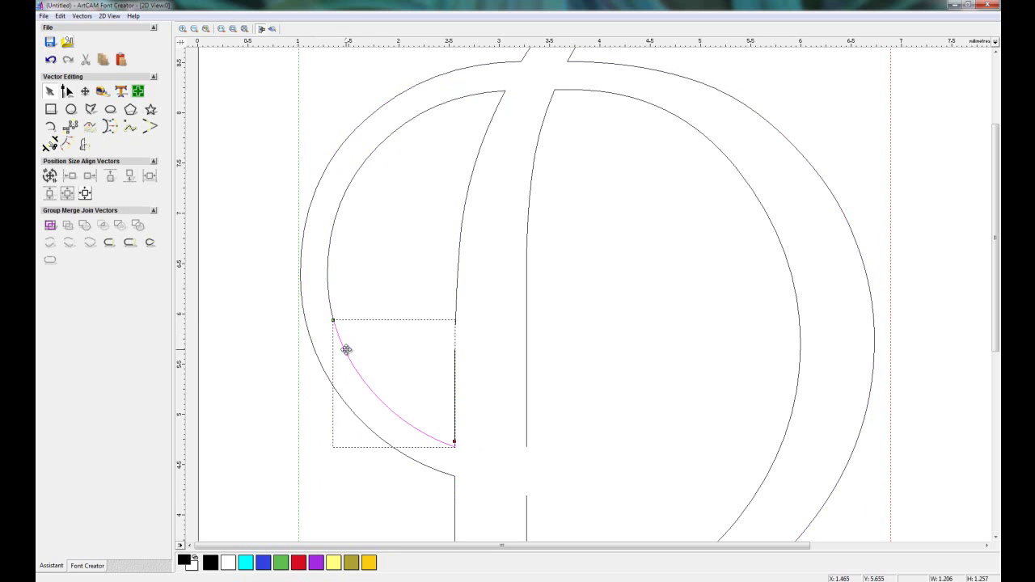
{"action": "key", "text": "Delete"}
{"action": "left_click", "coordinate": [349, 409]}
{"action": "key", "text": "Delete"}
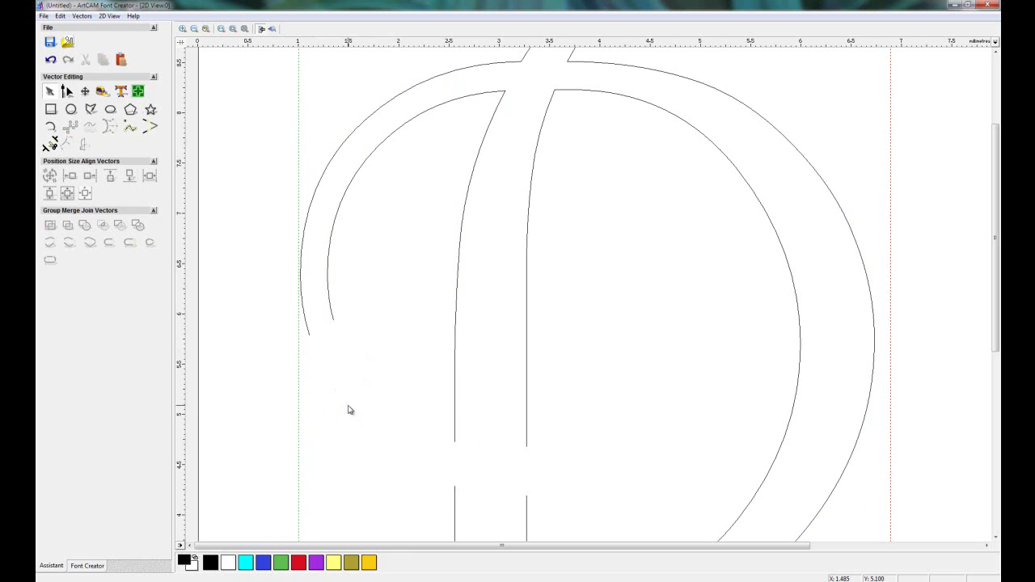
- Draw a straight polyline closing the cut end of the D's loop between its inner and outer vectors
{"action": "left_click", "coordinate": [90, 111]}
{"action": "left_click", "coordinate": [333, 321]}
{"action": "left_click", "coordinate": [310, 334]}
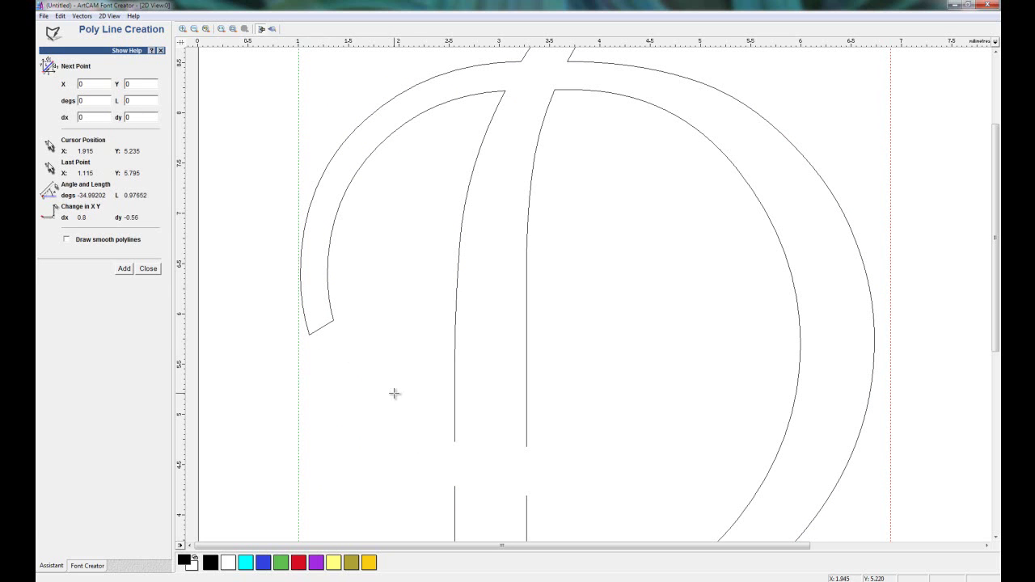
{"action": "right_click", "coordinate": [436, 422]}
- Bridge the gaps in both edges of the D's stem with straight polylines between the open ends
{"action": "left_click", "coordinate": [455, 441]}
{"action": "left_click", "coordinate": [454, 488]}
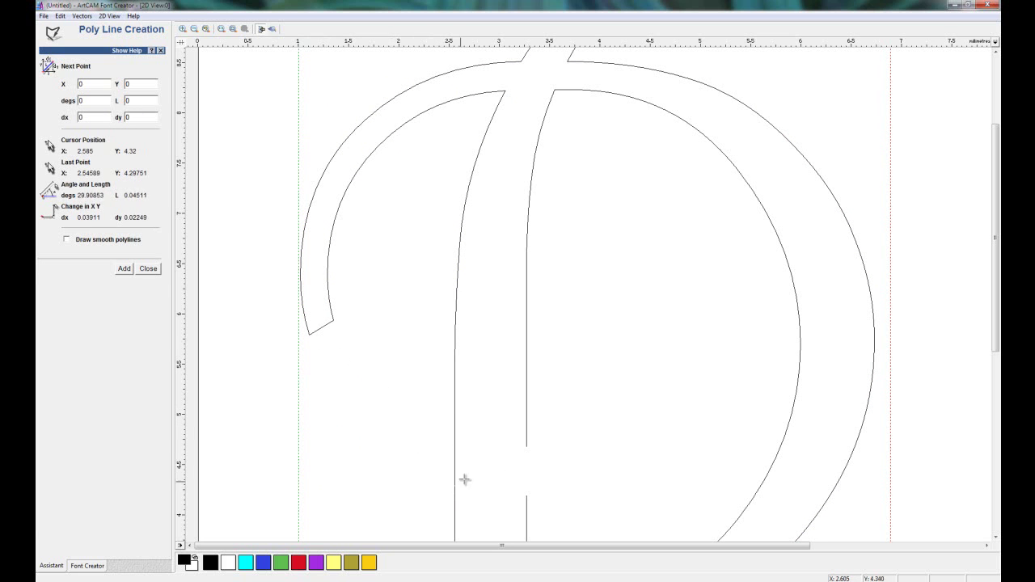
{"action": "left_click", "coordinate": [527, 448]}
{"action": "left_click", "coordinate": [526, 495]}
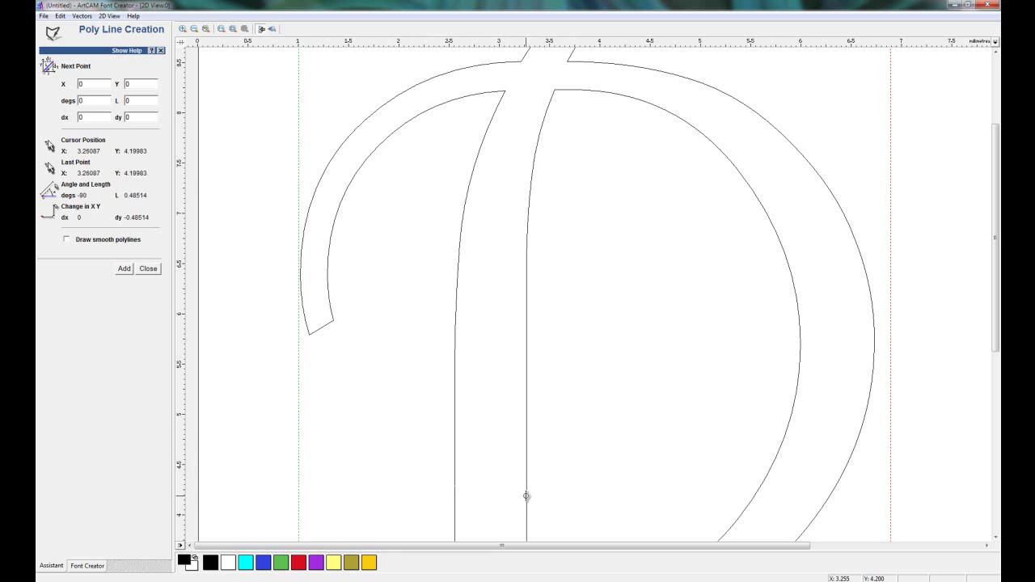
{"action": "key", "text": "Escape"}
{"action": "key", "text": "F3"}
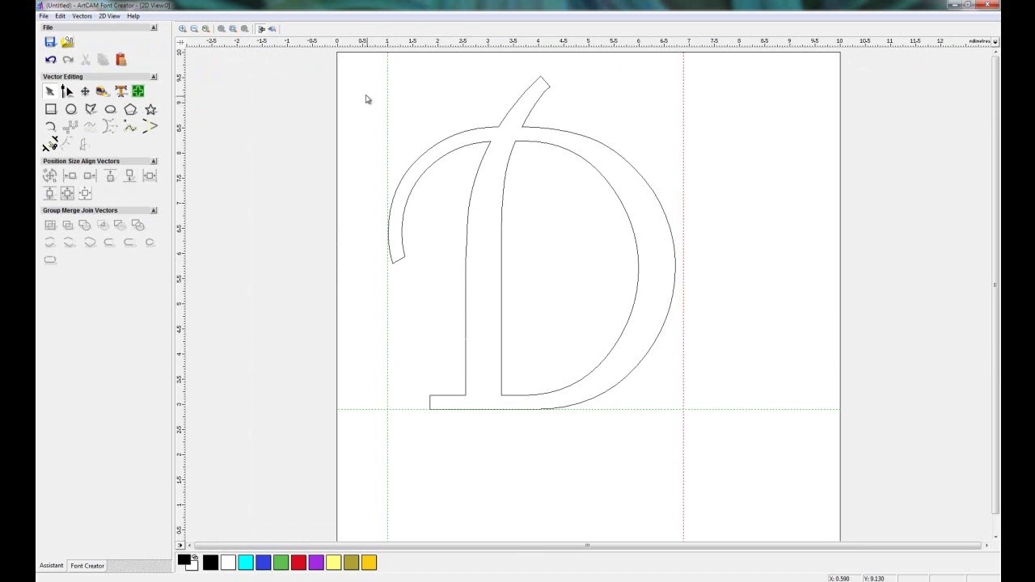
- Join all of the D's vectors with a 0.01 tolerance, and check the inner and outer outlines by selecting each
{"action": "left_click_drag", "start_coordinate": [346, 60], "coordinate": [749, 522]}
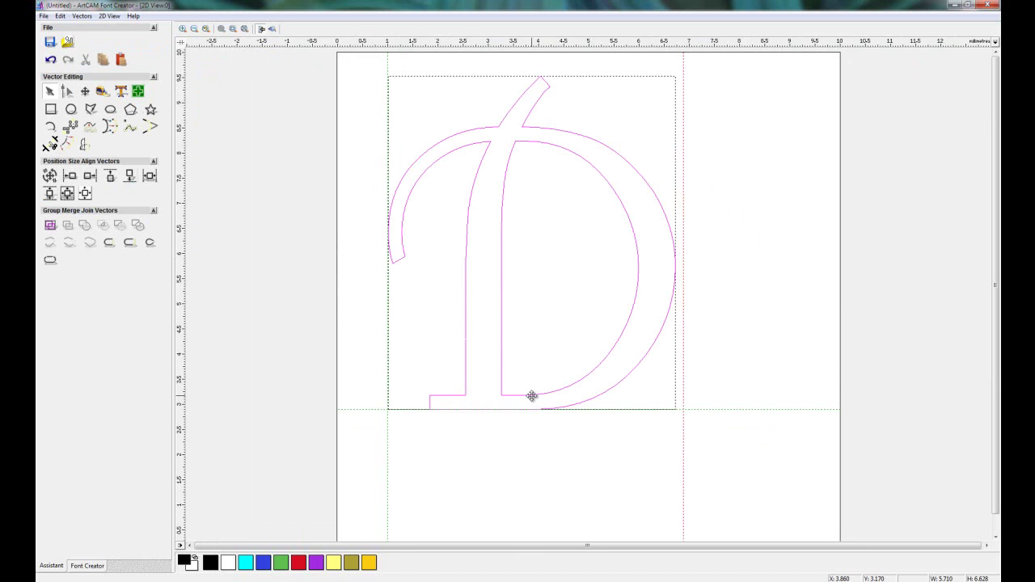
{"action": "left_click", "coordinate": [51, 260]}
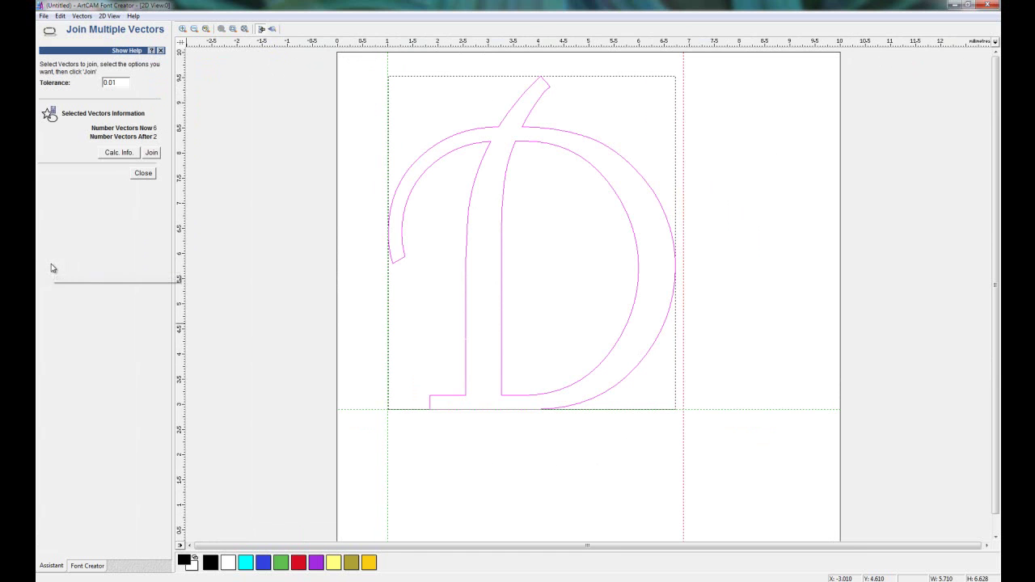
{"action": "left_click", "coordinate": [152, 154]}
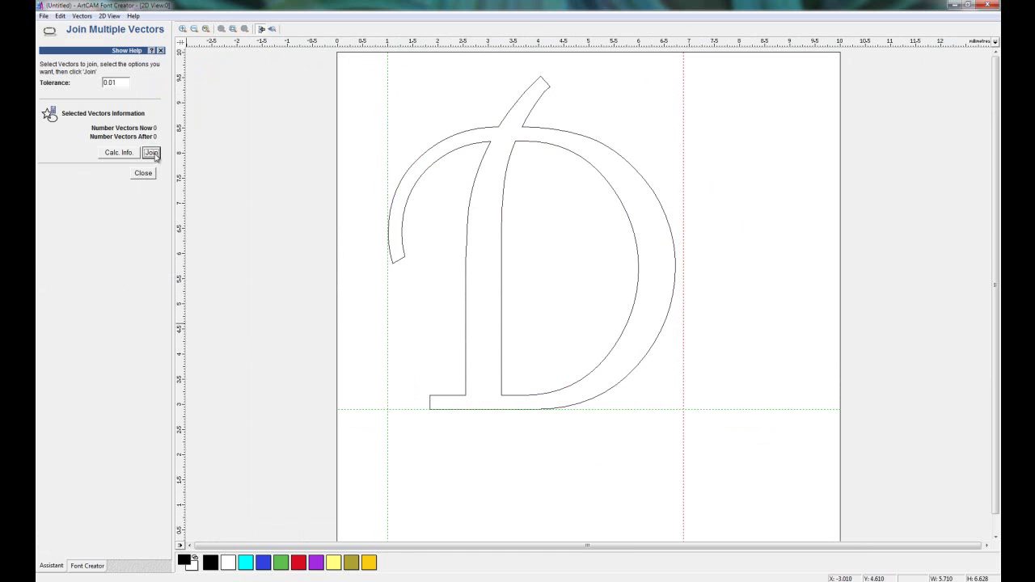
{"action": "left_click", "coordinate": [143, 173]}
{"action": "left_click", "coordinate": [502, 278]}
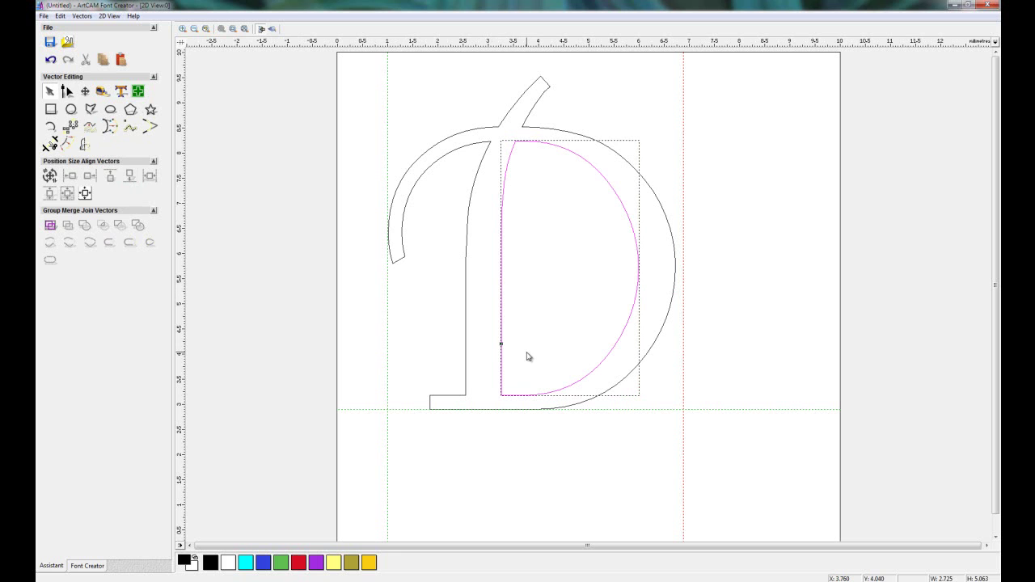
{"action": "left_click", "coordinate": [464, 322]}
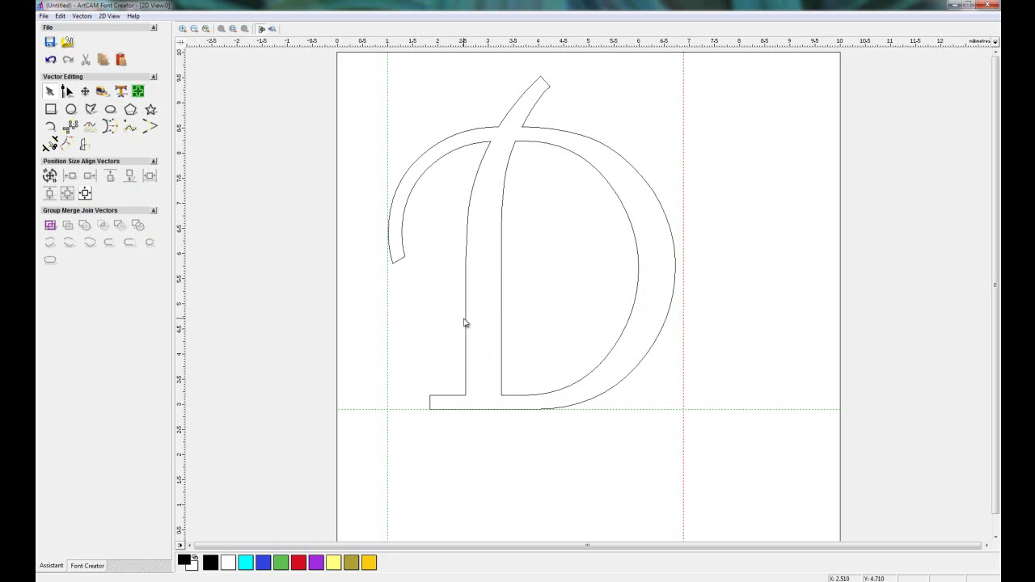
{"action": "left_click", "coordinate": [465, 323]}
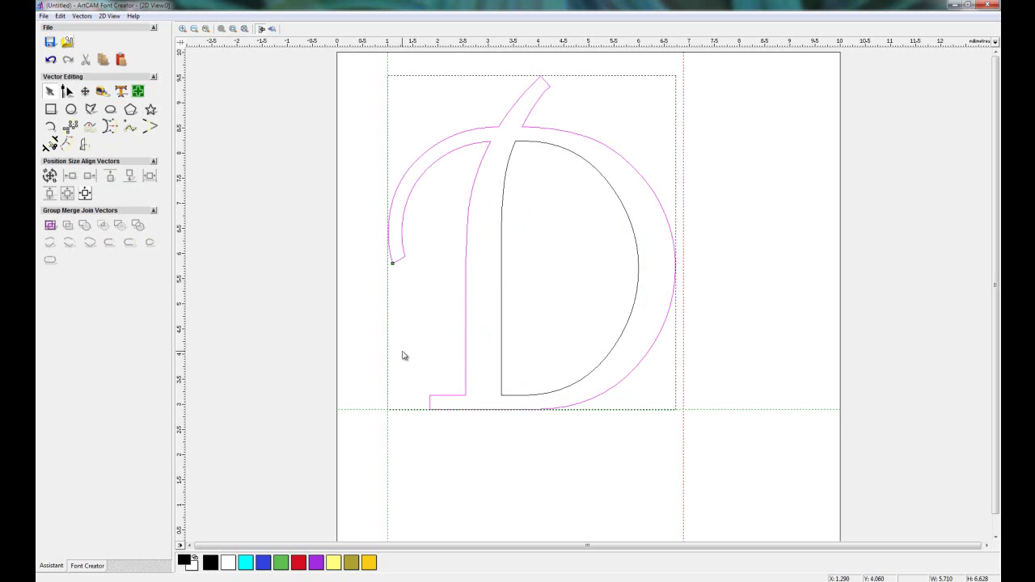
{"action": "left_click", "coordinate": [369, 270]}
- Finish editing the D and open the capital A from the character grid for editing
{"action": "left_click", "coordinate": [86, 565]}
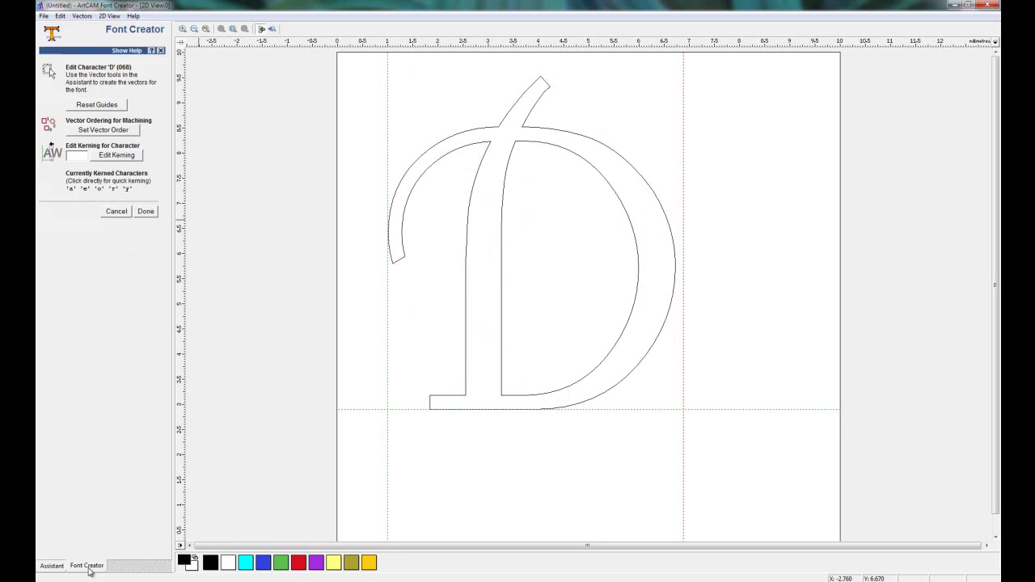
{"action": "left_click", "coordinate": [148, 215]}
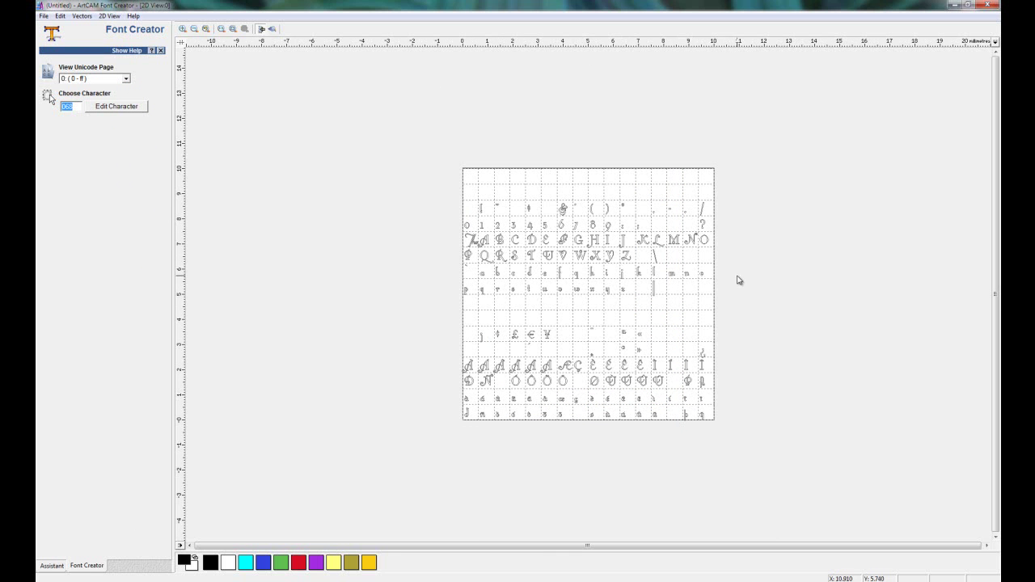
{"action": "scroll", "coordinate": [530, 255], "scroll_direction": "up", "scroll_amount": 1}
{"action": "scroll", "coordinate": [395, 203], "scroll_direction": "up", "scroll_amount": 1}
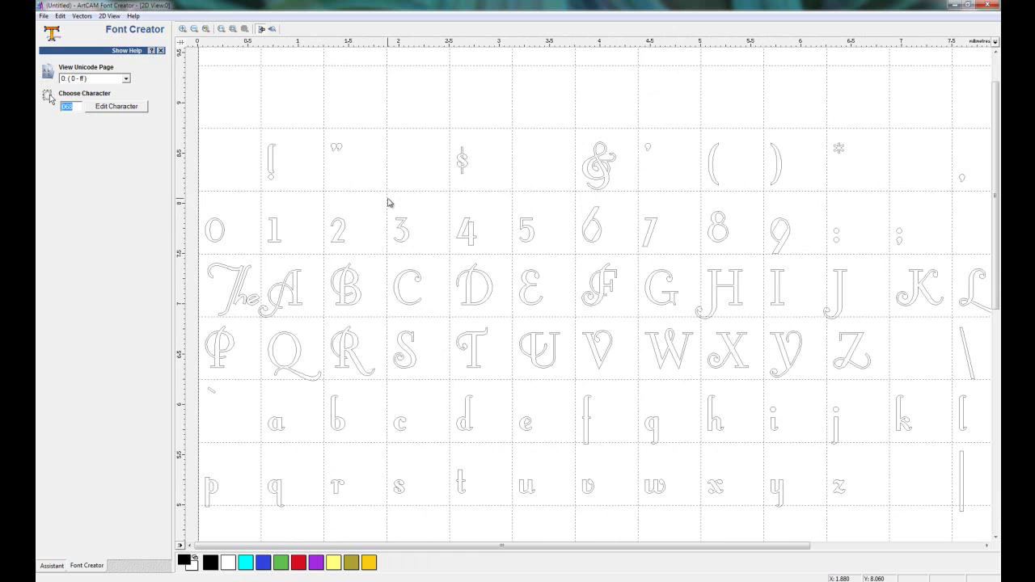
{"action": "double_click", "coordinate": [294, 295]}
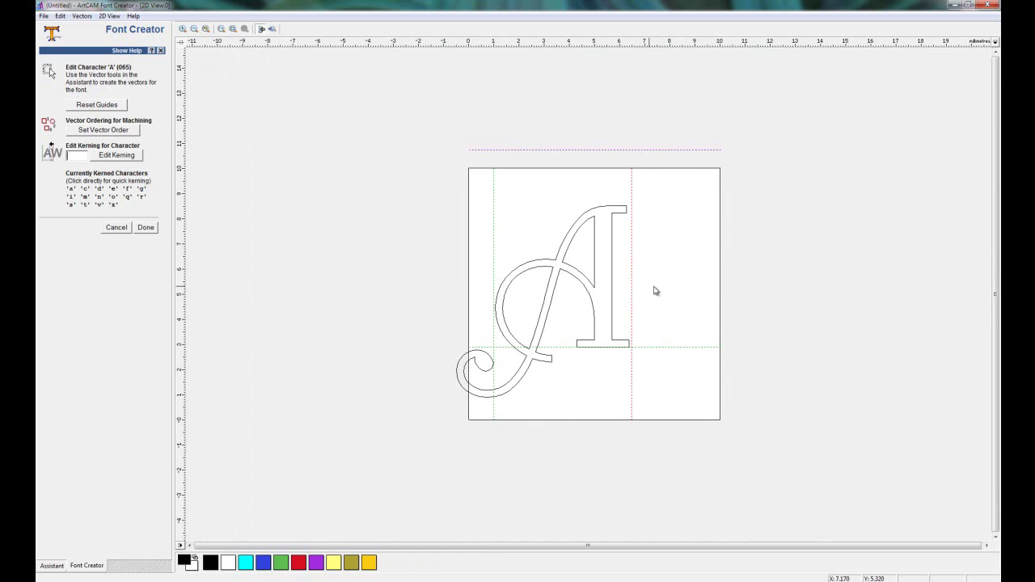
{"action": "scroll", "coordinate": [566, 287], "scroll_direction": "up", "scroll_amount": 1}
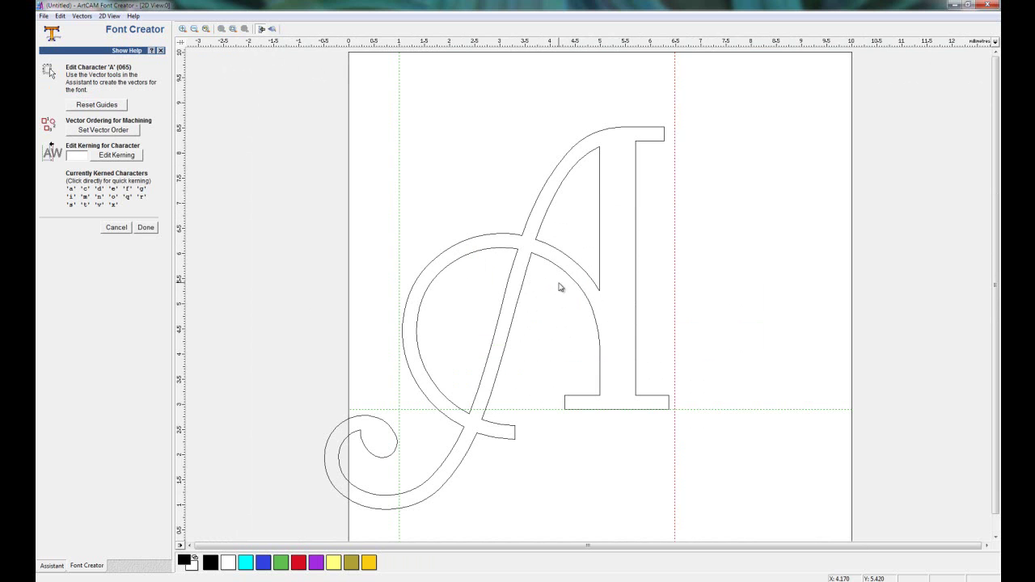
- Cut the A's inner and outer vectors around the upper crossing of the diagonal stroke and the curved crossbar
{"action": "left_click", "coordinate": [562, 269]}
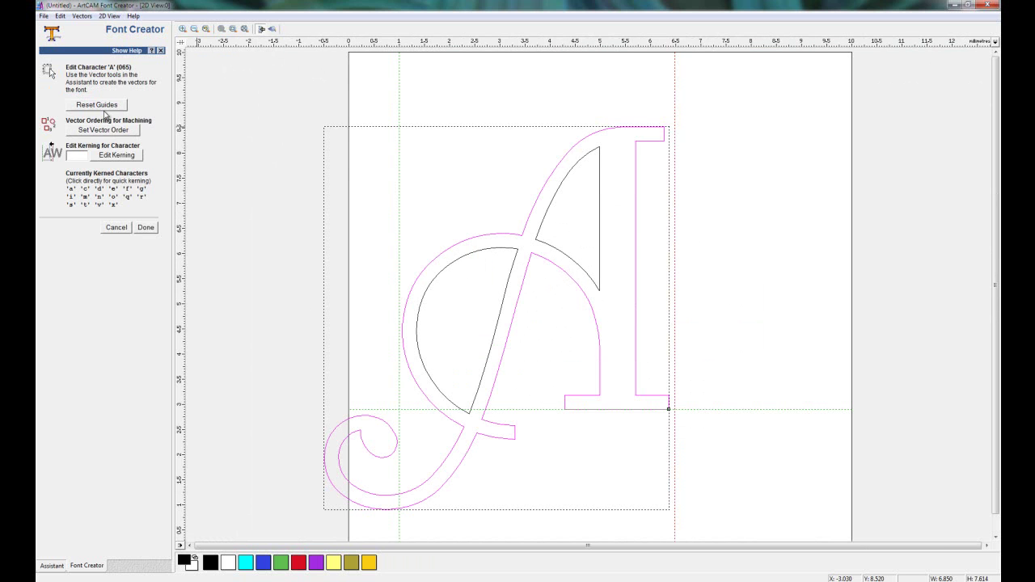
{"action": "left_click", "coordinate": [74, 565]}
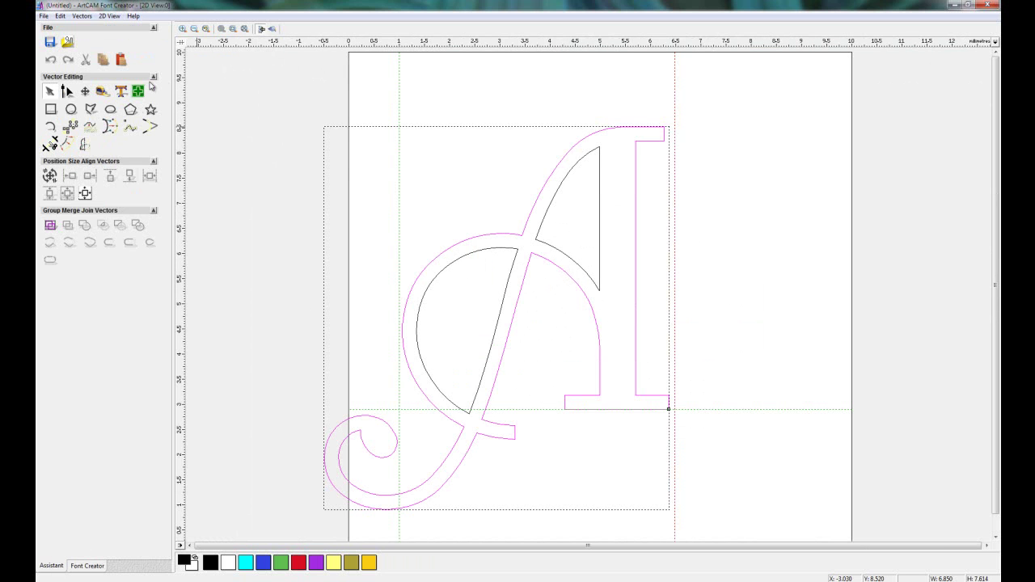
{"action": "left_click", "coordinate": [68, 92]}
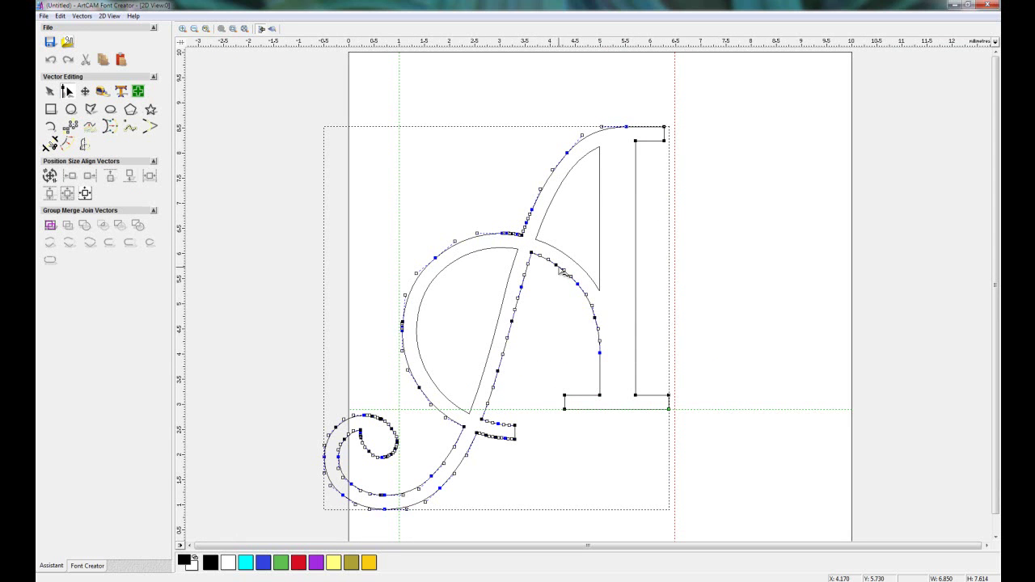
{"action": "left_click", "coordinate": [561, 260]}
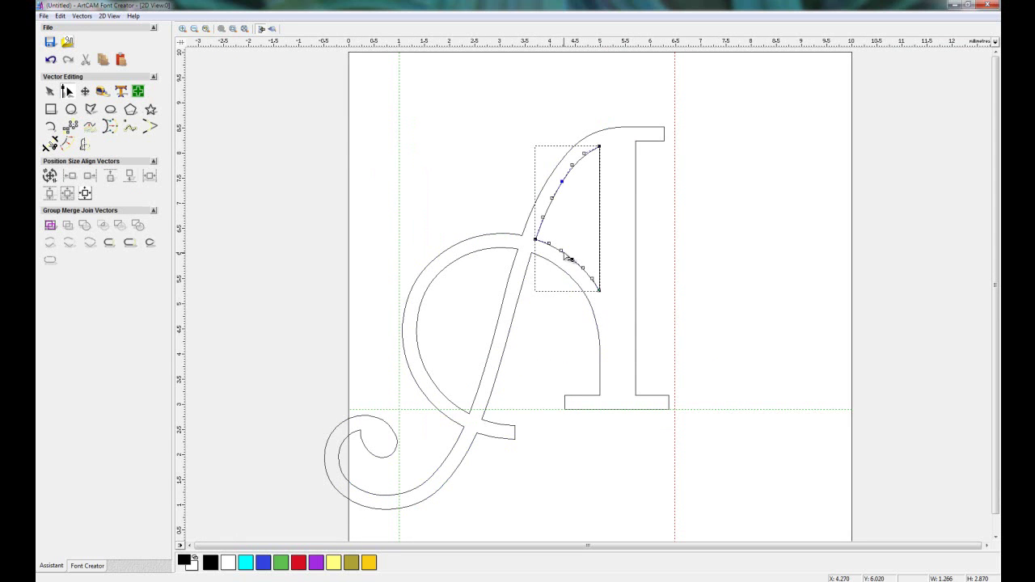
{"action": "left_click", "coordinate": [537, 238]}
{"action": "left_click", "coordinate": [533, 261]}
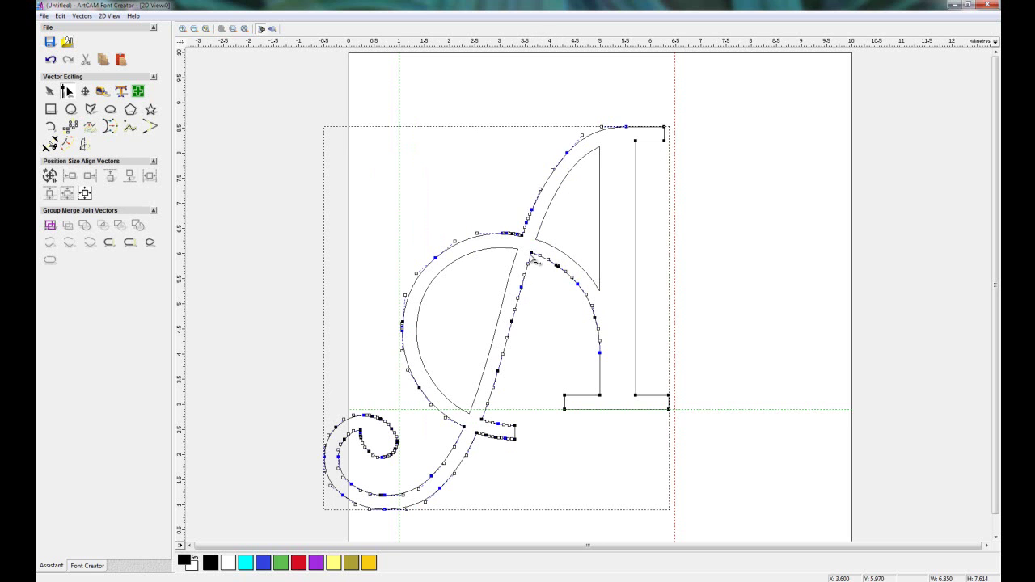
{"action": "left_click", "coordinate": [524, 234]}
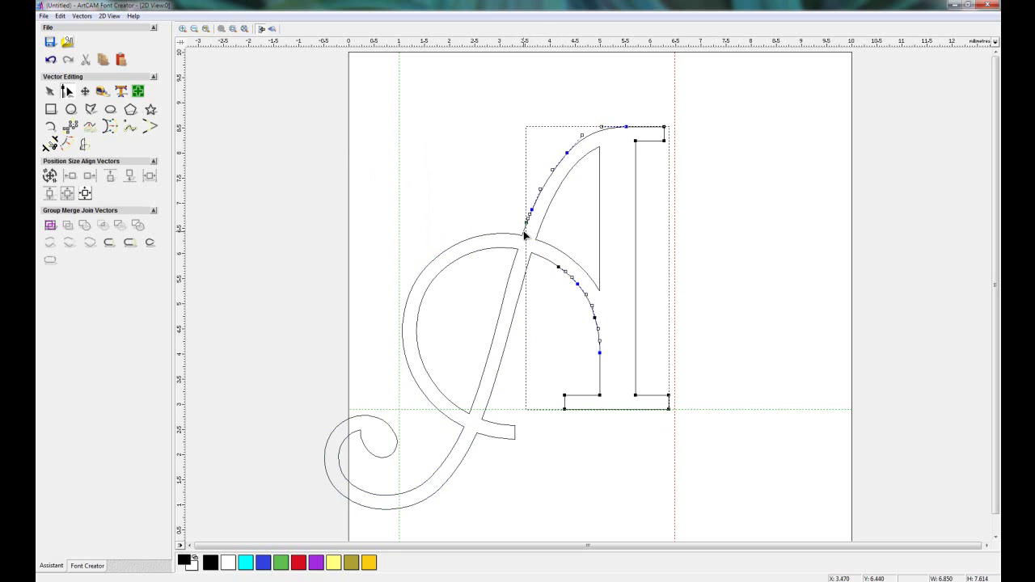
{"action": "left_click", "coordinate": [518, 257]}
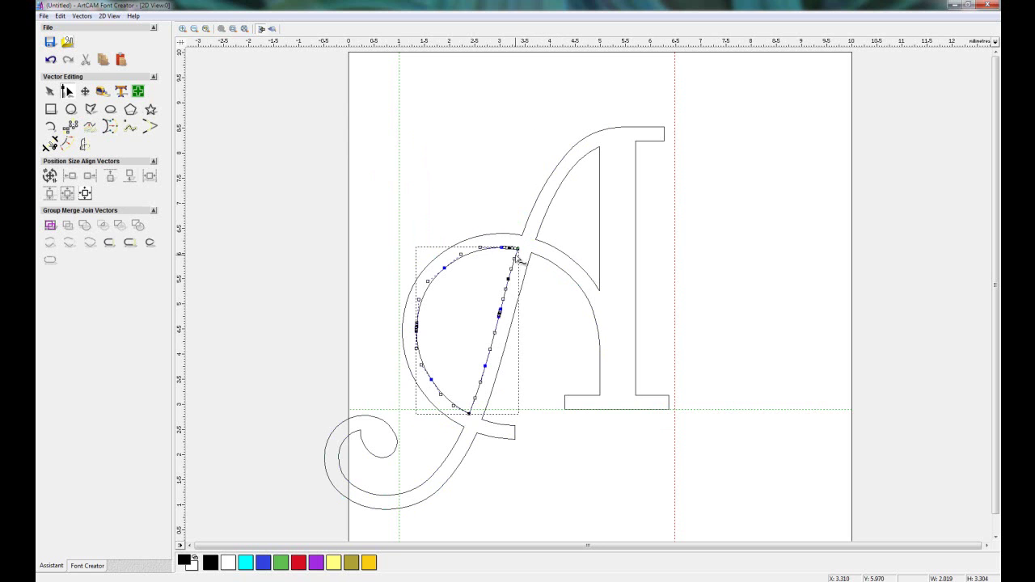
- Cut the A's vectors around the lower crossing, where the loop and its short tail meet the diagonal stroke
{"action": "left_click", "coordinate": [473, 412]}
{"action": "left_click", "coordinate": [463, 435]}
{"action": "left_click", "coordinate": [462, 430]}
{"action": "left_click", "coordinate": [474, 440]}
{"action": "left_click", "coordinate": [469, 432]}
{"action": "left_click", "coordinate": [486, 422]}
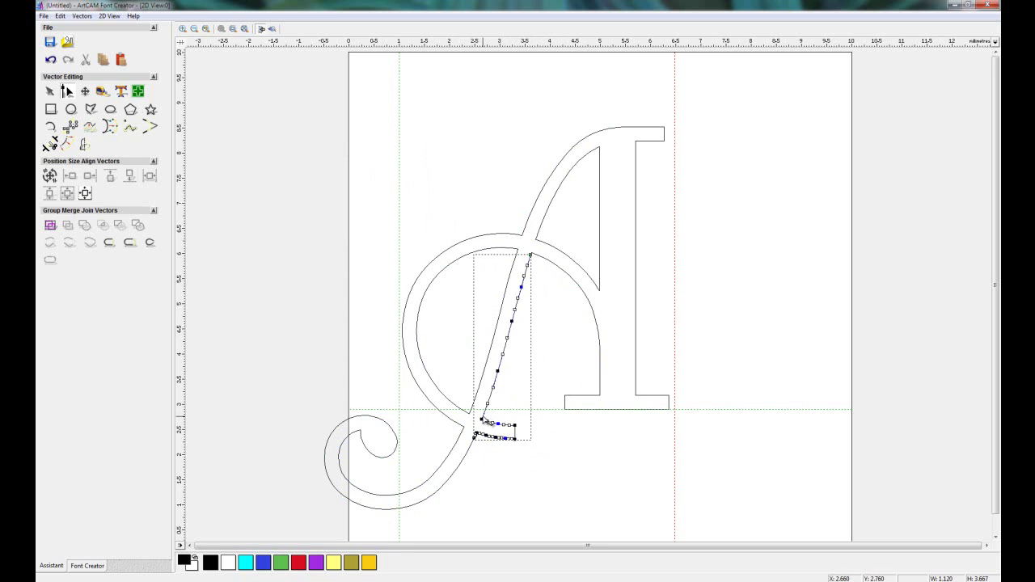
{"action": "left_click", "coordinate": [485, 422]}
{"action": "left_click", "coordinate": [502, 415]}
{"action": "key", "text": "Escape"}
- Delete the A's short tail, the loop's inner and outer vectors and the crossbar piece next to the diagonal stroke
{"action": "left_click", "coordinate": [513, 431]}
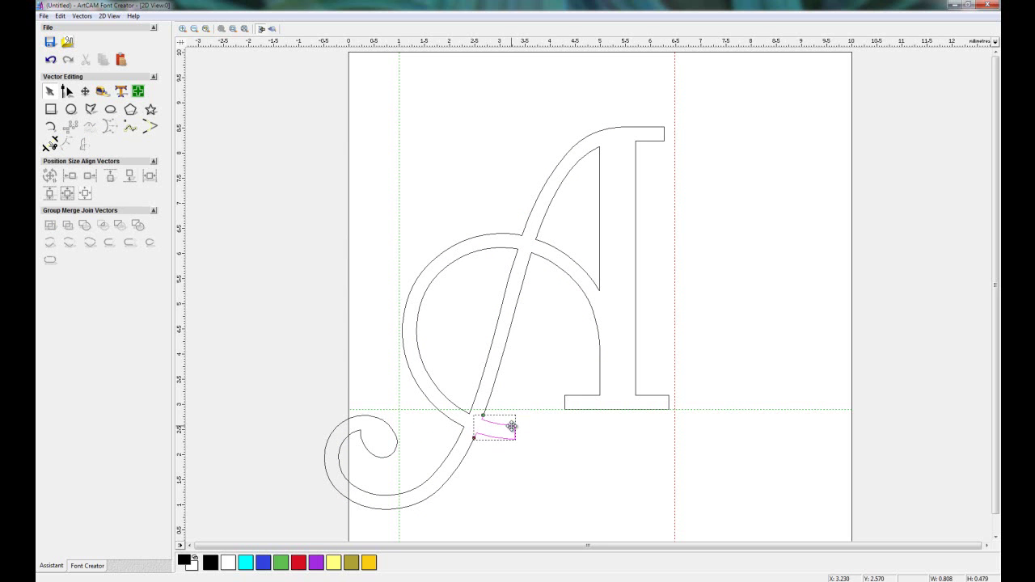
{"action": "key", "text": "Delete"}
{"action": "left_click", "coordinate": [458, 408]}
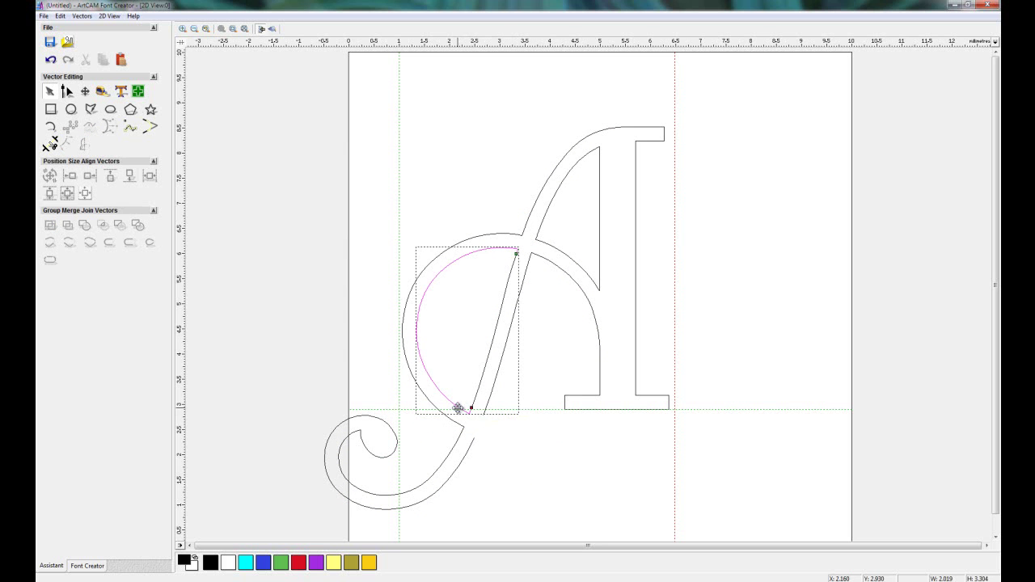
{"action": "left_click", "coordinate": [428, 398]}
{"action": "key", "text": "Delete"}
{"action": "left_click", "coordinate": [548, 245]}
{"action": "key", "text": "Delete"}
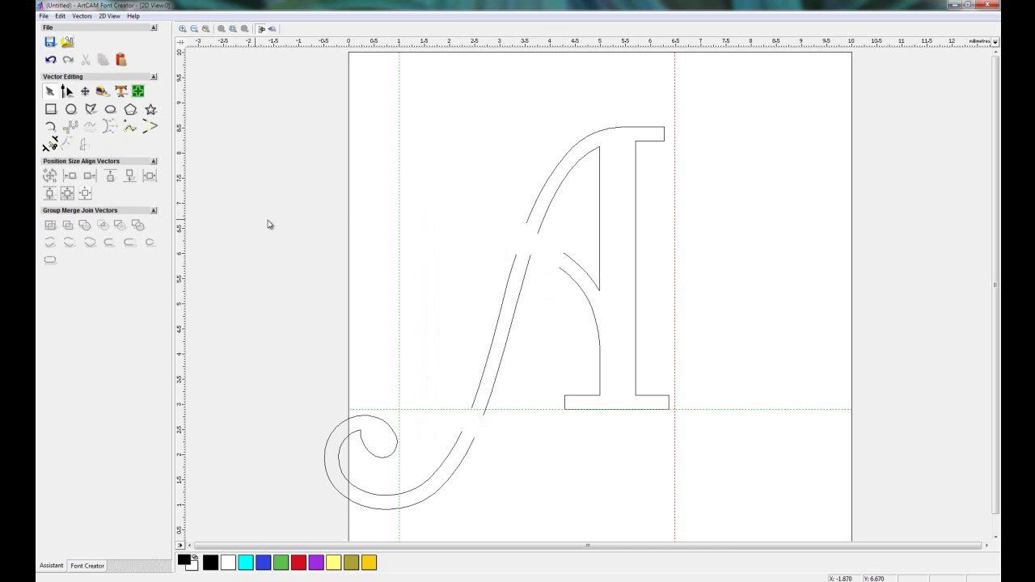
- Bridge the upper gaps in both edges of the A's diagonal stroke with straight polylines
{"action": "left_click", "coordinate": [91, 114]}
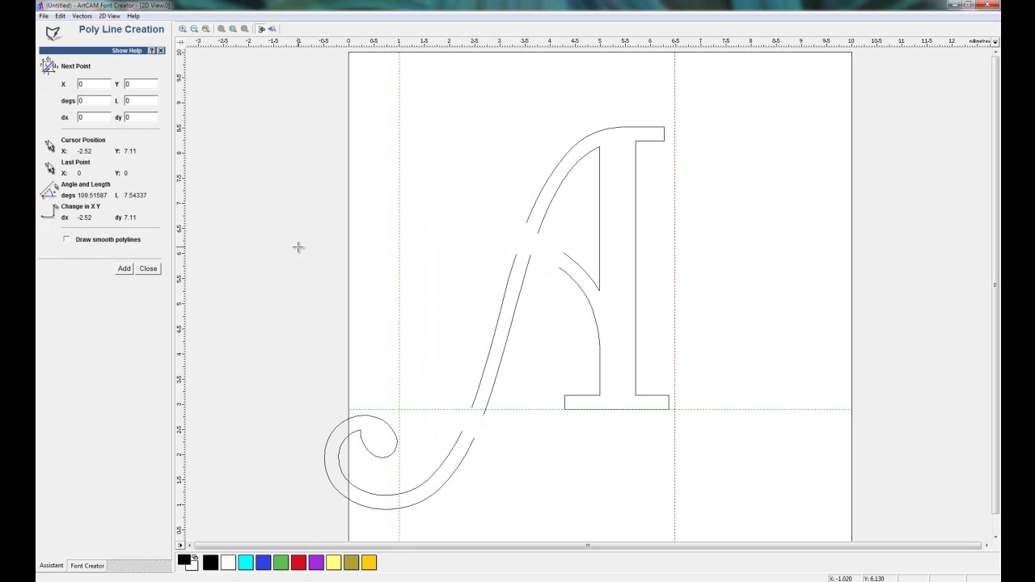
{"action": "left_click", "coordinate": [527, 224]}
{"action": "left_click", "coordinate": [515, 255]}
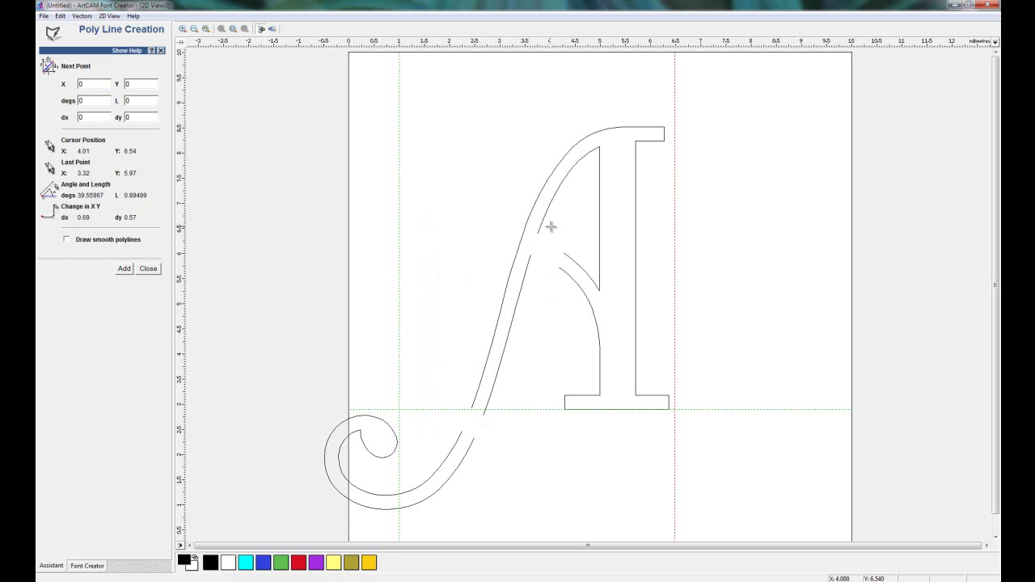
{"action": "left_click", "coordinate": [538, 233]}
{"action": "left_click", "coordinate": [531, 256]}
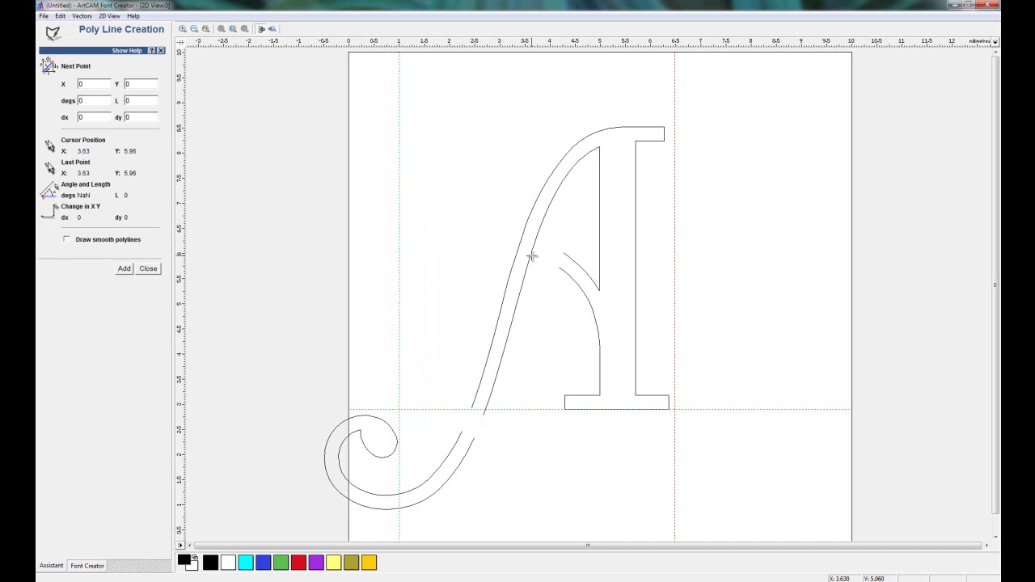
- Close the cut end of the A's crossbar and bridge the lower gaps in both diagonal stroke edges with polylines
{"action": "left_click", "coordinate": [560, 267]}
{"action": "left_click", "coordinate": [482, 412]}
{"action": "key", "text": "Escape"}
{"action": "scroll", "coordinate": [518, 381], "scroll_direction": "down", "scroll_amount": 1}
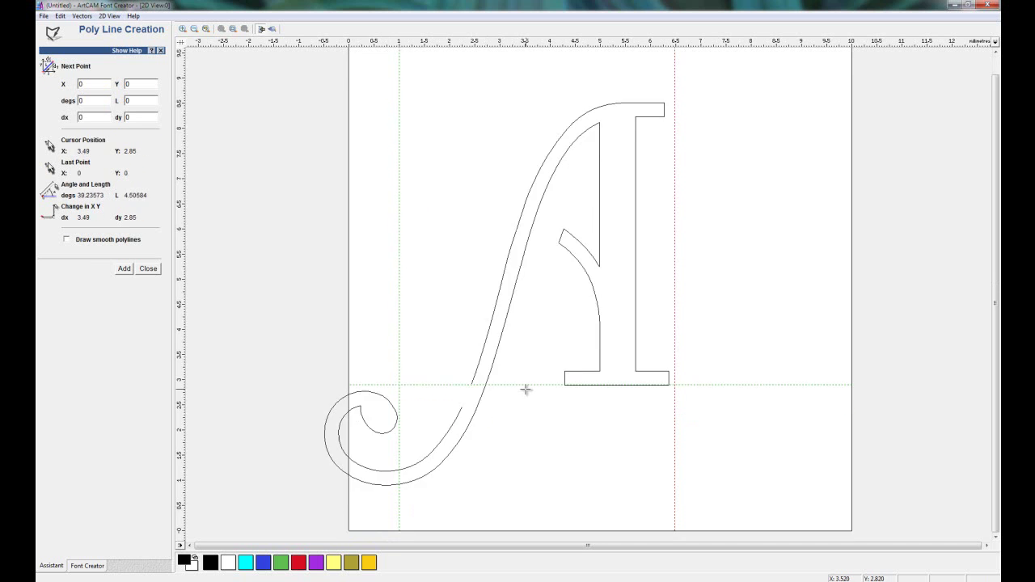
{"action": "left_click", "coordinate": [472, 384]}
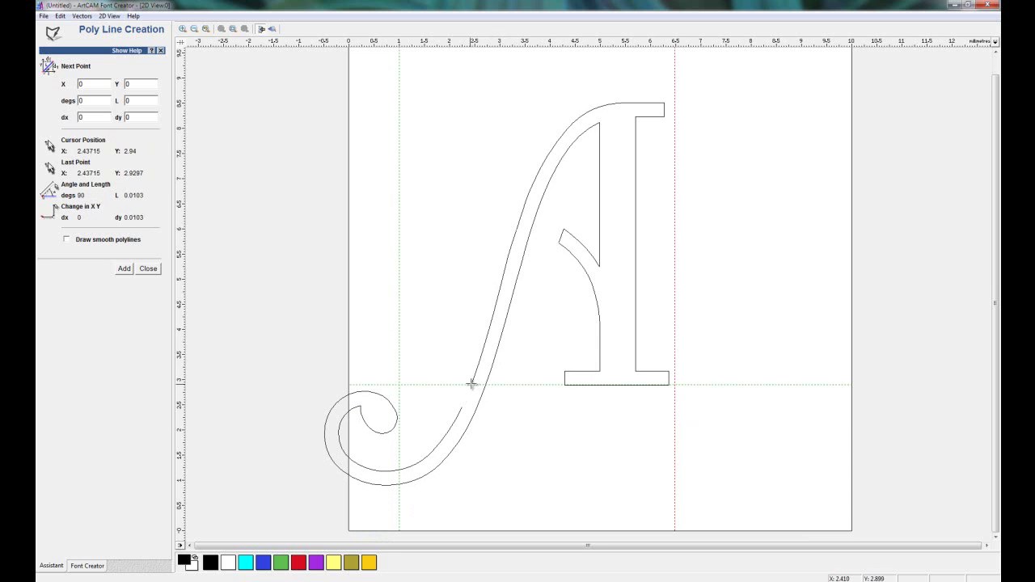
{"action": "key", "text": "Escape"}
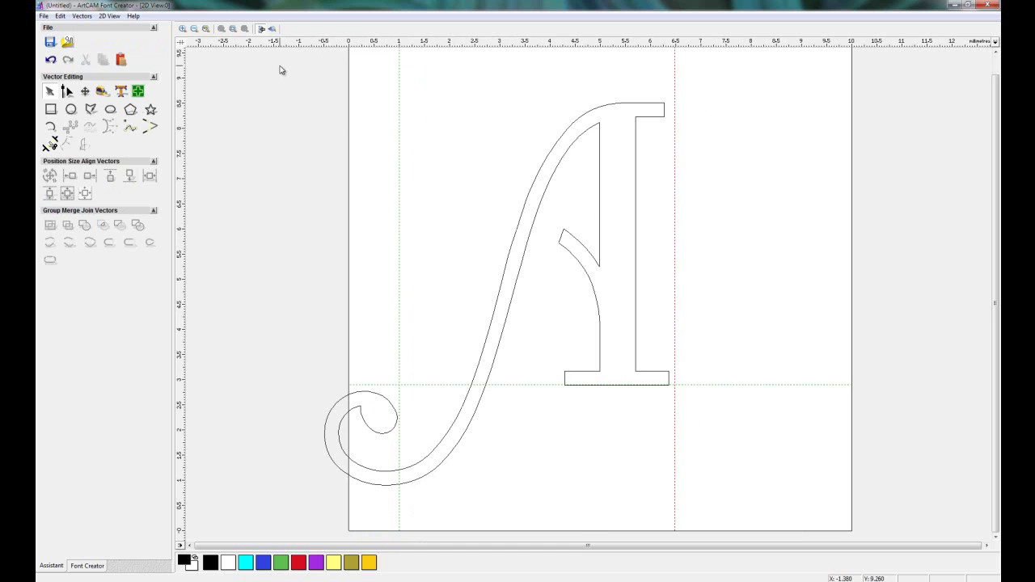
- Join all of the A's outline pieces into continuous vectors and finish editing the character
{"action": "left_click_drag", "start_coordinate": [277, 64], "coordinate": [734, 508]}
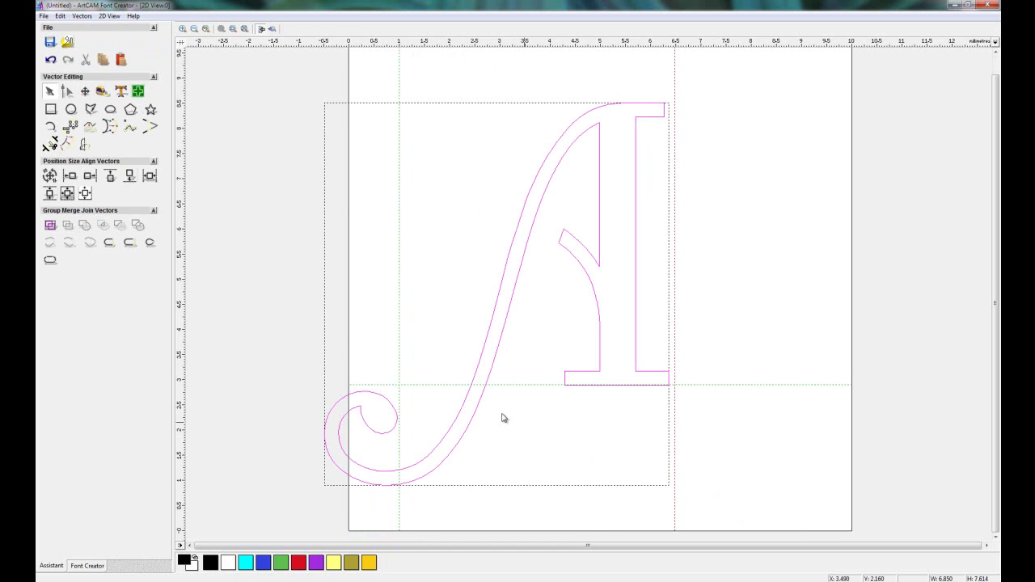
{"action": "left_click", "coordinate": [49, 260]}
{"action": "left_click", "coordinate": [152, 152]}
{"action": "left_click", "coordinate": [143, 174]}
{"action": "left_click", "coordinate": [566, 253]}
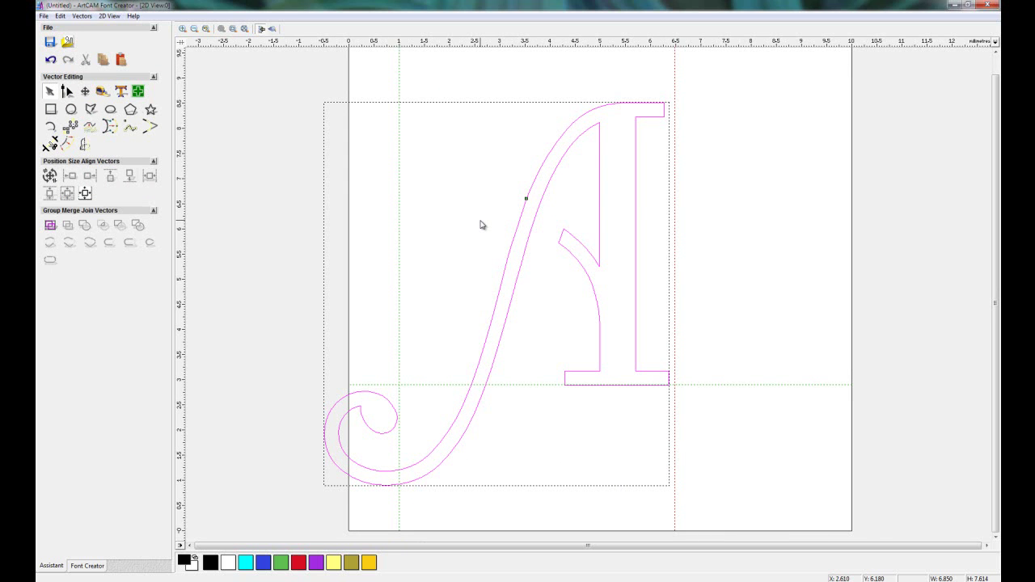
{"action": "left_click", "coordinate": [830, 202]}
{"action": "left_click", "coordinate": [88, 567]}
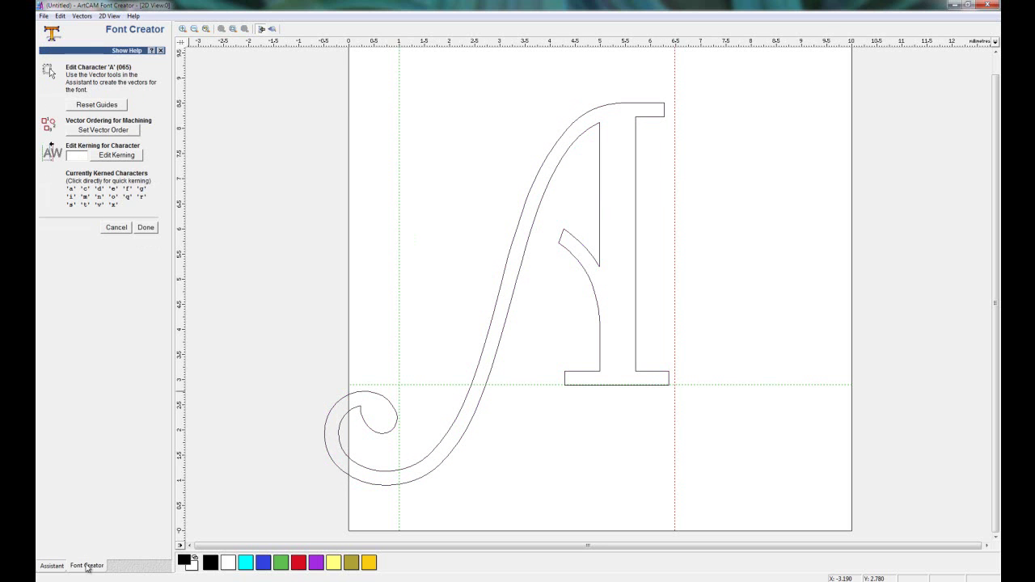
{"action": "left_click", "coordinate": [146, 227]}
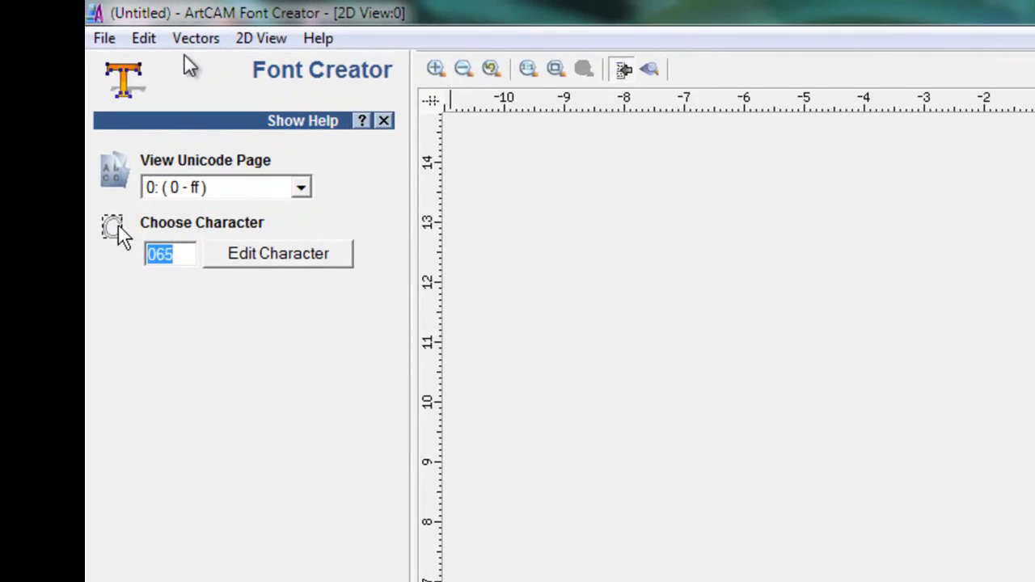
- Save the edited font as FontleroyBrown.afn and close the font editor
{"action": "left_click", "coordinate": [45, 17]}
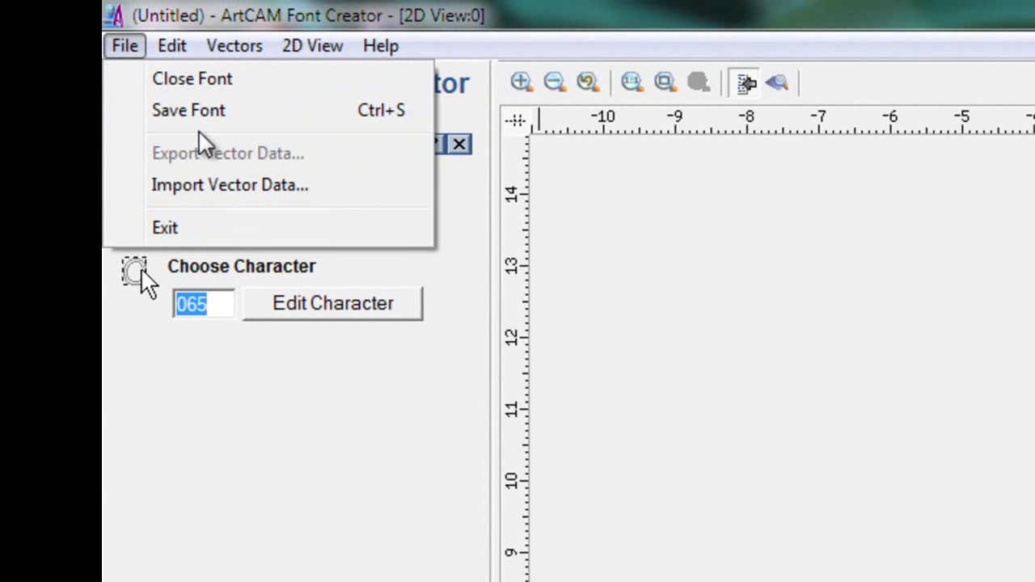
{"action": "left_click", "coordinate": [206, 112]}
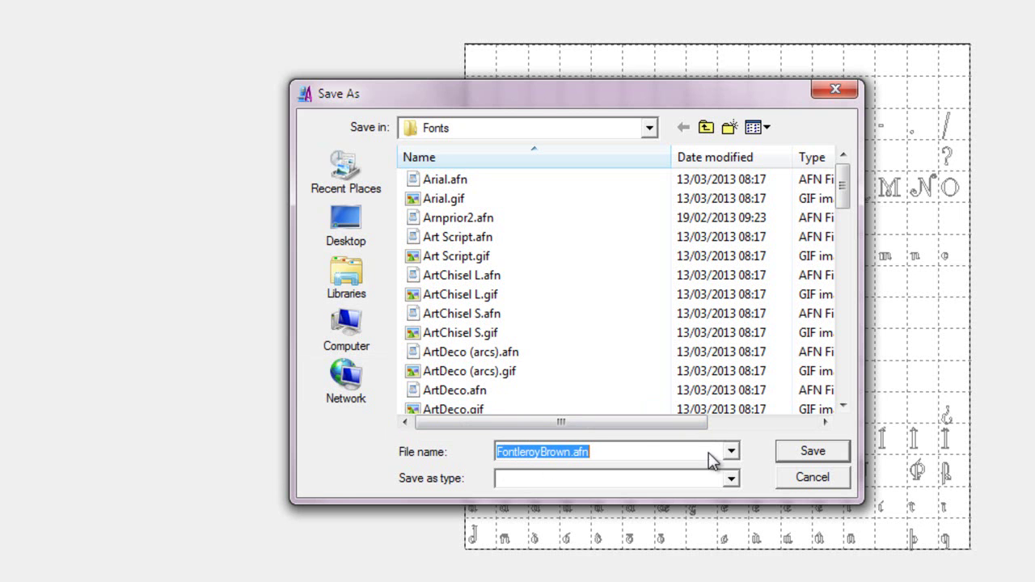
{"action": "left_click", "coordinate": [797, 453]}
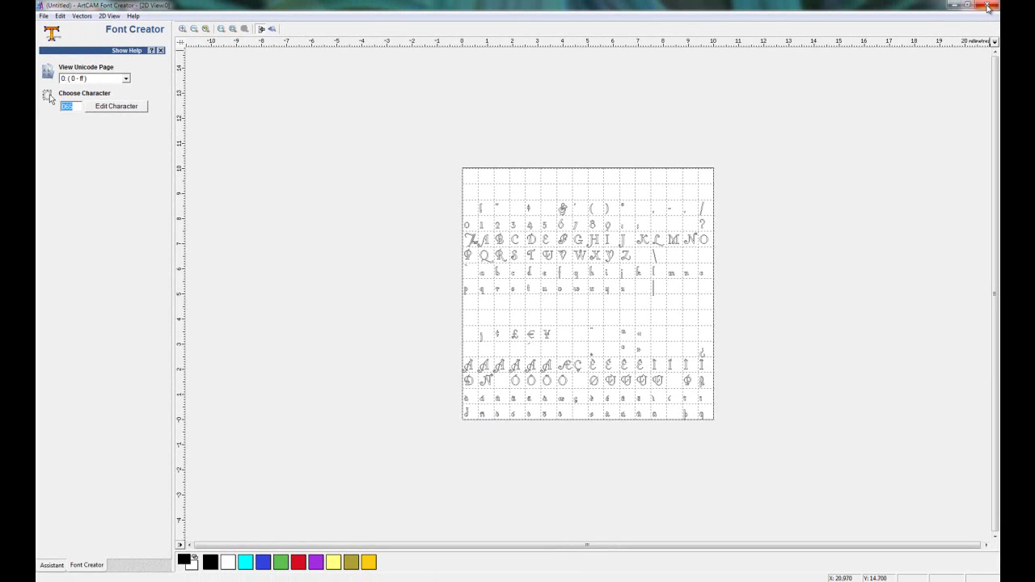
{"action": "left_click", "coordinate": [988, 7]}
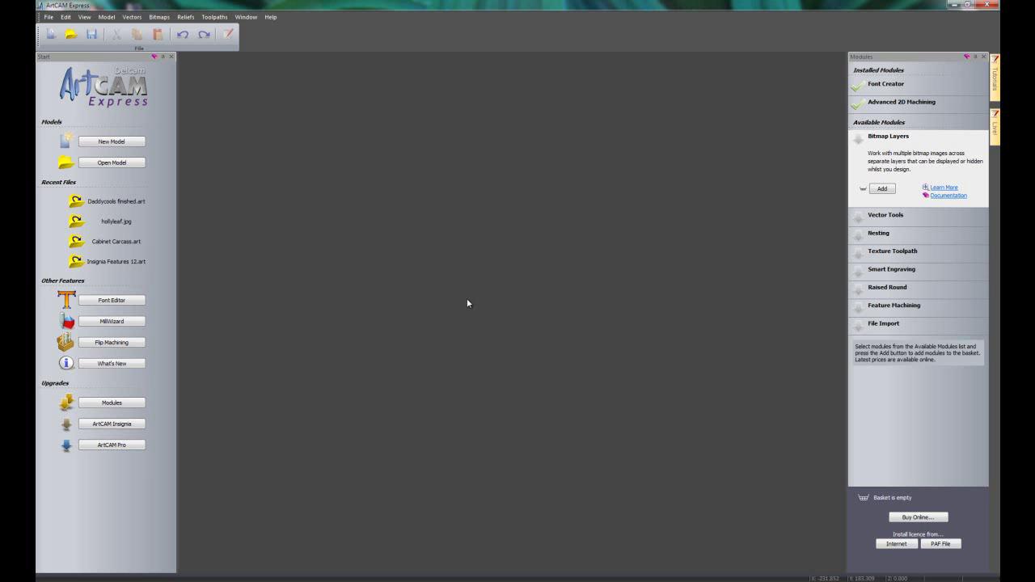
- In ArtCAM Express, create a new model 600 mm wide, 300 mm high and 25 mm thick
{"action": "left_click", "coordinate": [126, 143]}
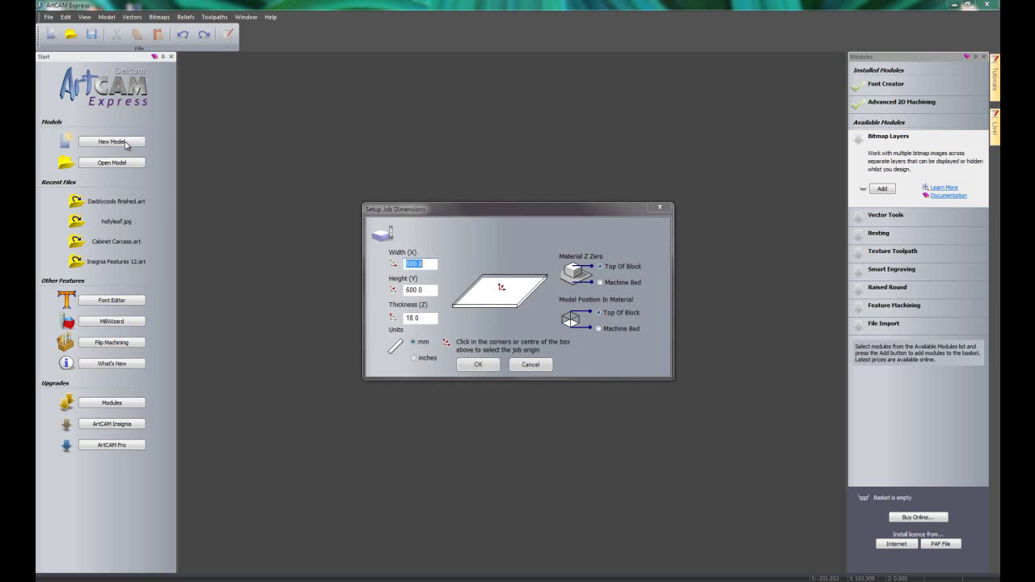
{"action": "type", "text": "6"}
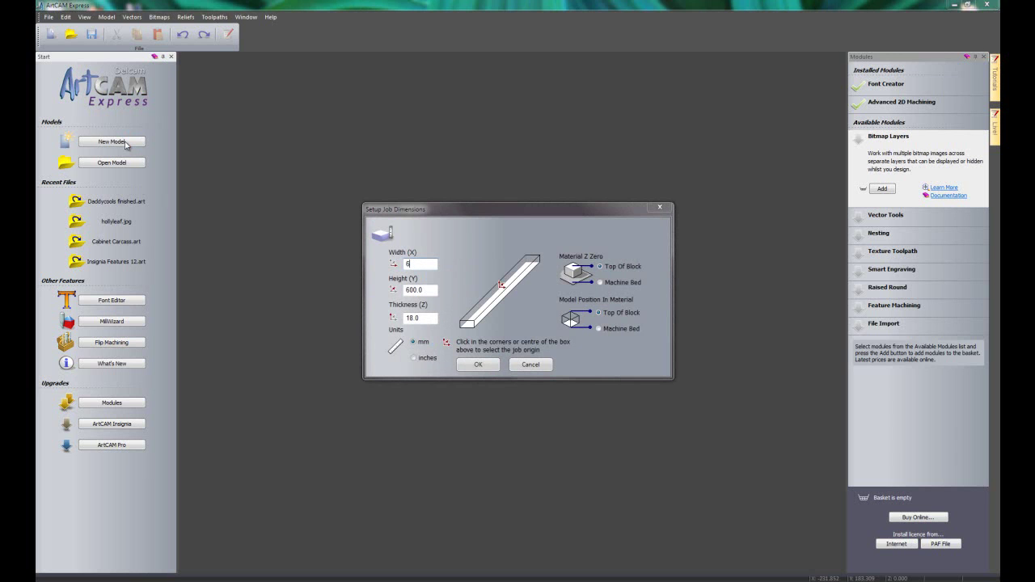
{"action": "type", "text": "00"}
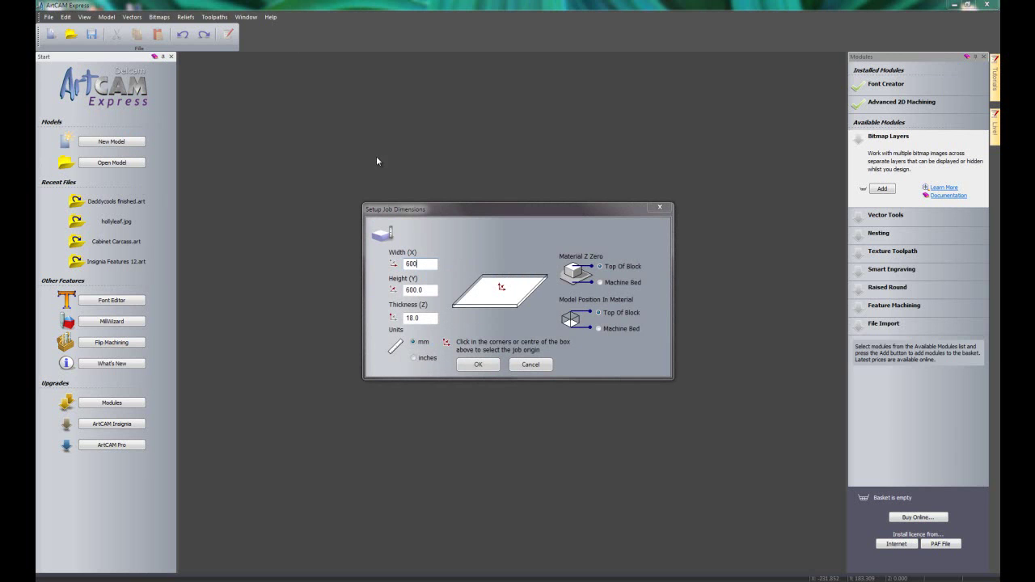
{"action": "key", "text": "Tab"}
{"action": "type", "text": "300"}
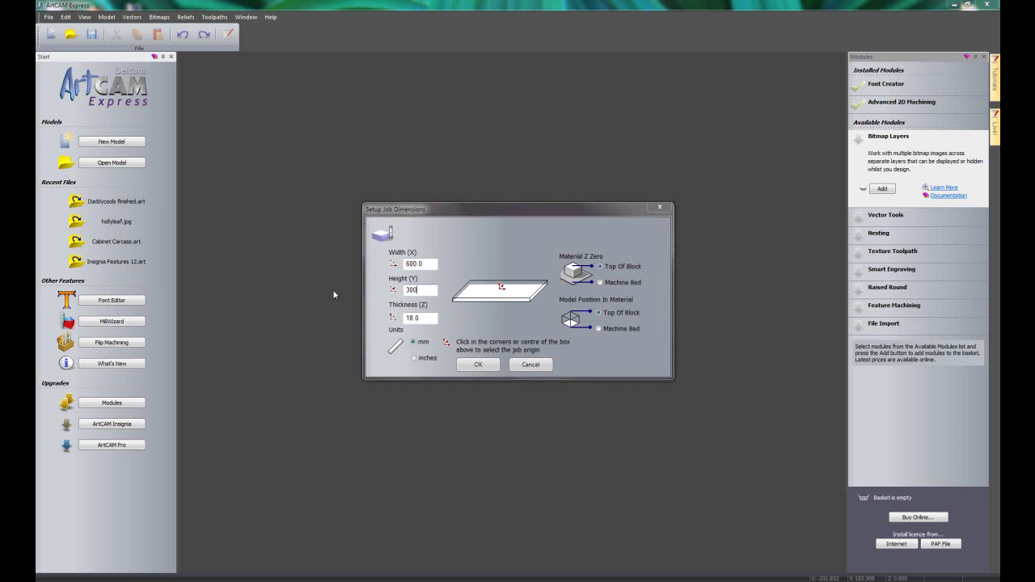
{"action": "left_click_drag", "start_coordinate": [429, 329], "coordinate": [320, 326]}
{"action": "left_click_drag", "start_coordinate": [368, 211], "coordinate": [458, 223]}
{"action": "key", "text": "Tab"}
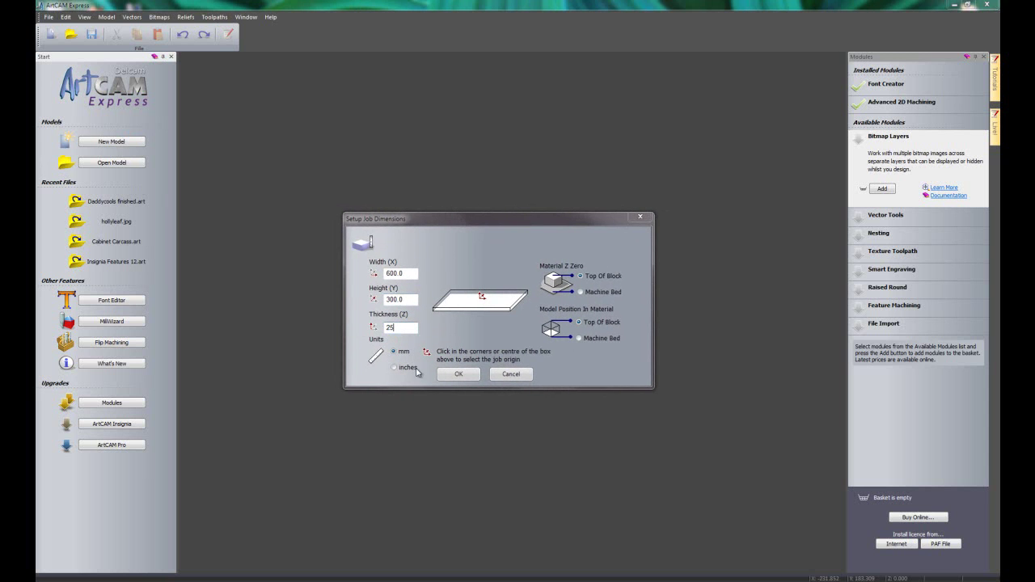
{"action": "left_click", "coordinate": [457, 376]}
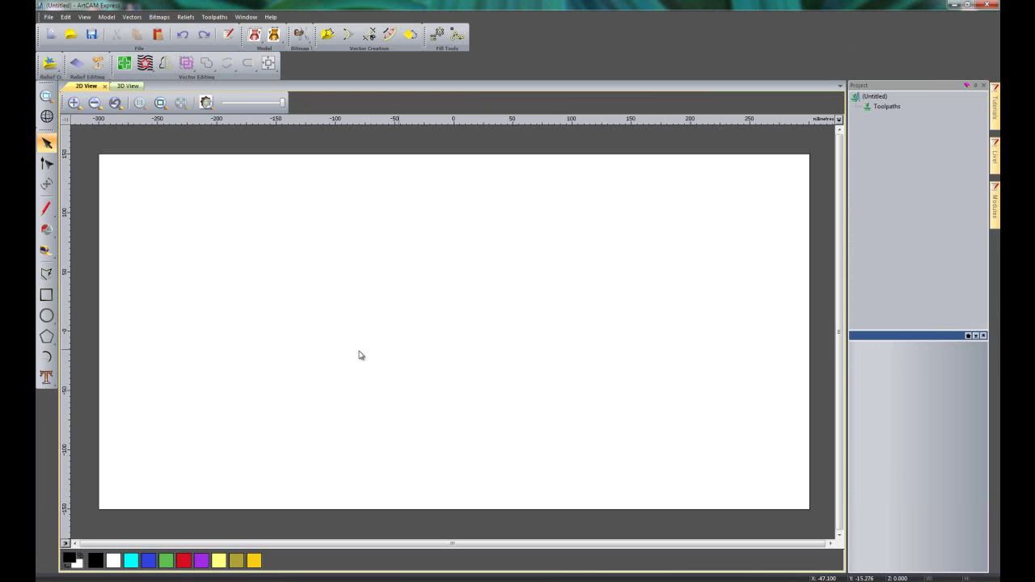
- Draw a rectangle across the middle of the model and set it to 500 mm wide and 200 mm high
{"action": "left_click", "coordinate": [46, 294]}
{"action": "left_click_drag", "start_coordinate": [147, 190], "coordinate": [753, 449]}
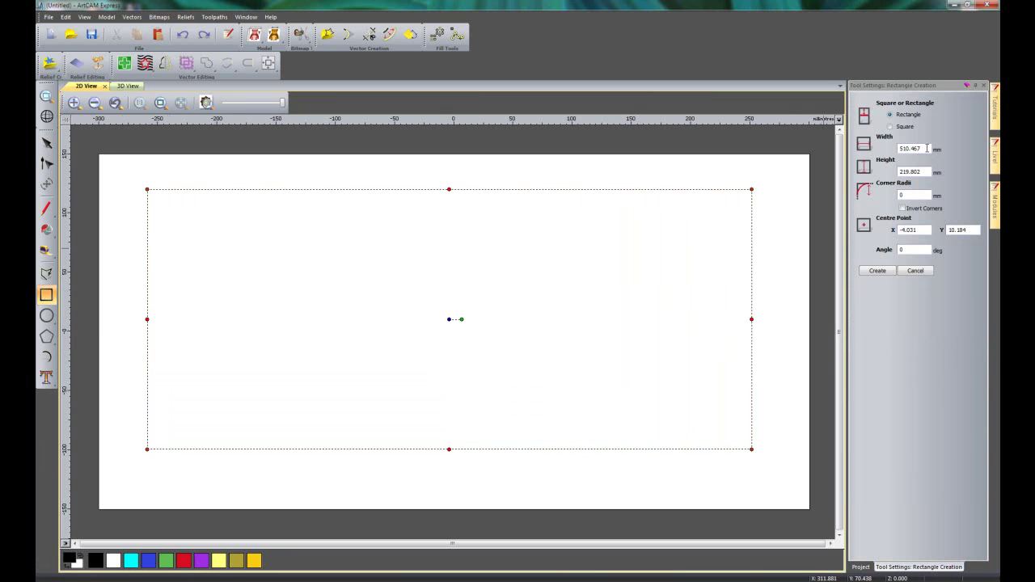
{"action": "left_click_drag", "start_coordinate": [927, 149], "coordinate": [848, 152]}
{"action": "type", "text": "5"}
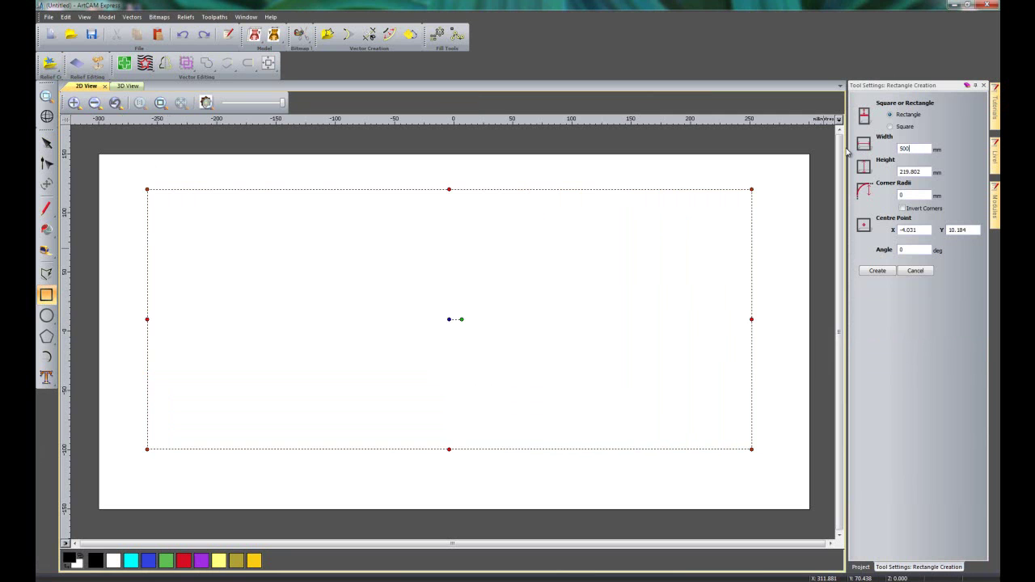
{"action": "type", "text": "00"}
{"action": "key", "text": "Tab"}
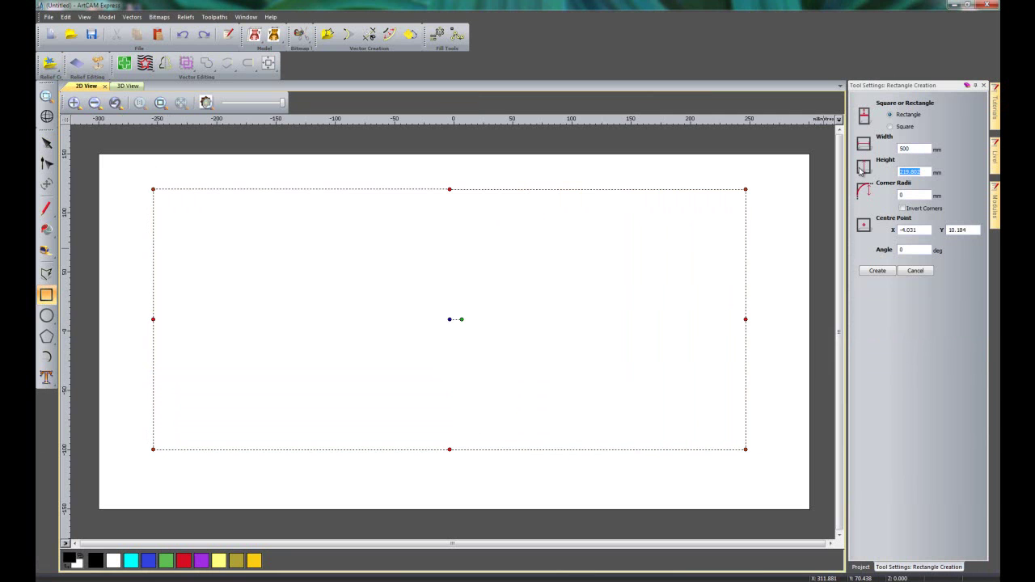
{"action": "type", "text": "200"}
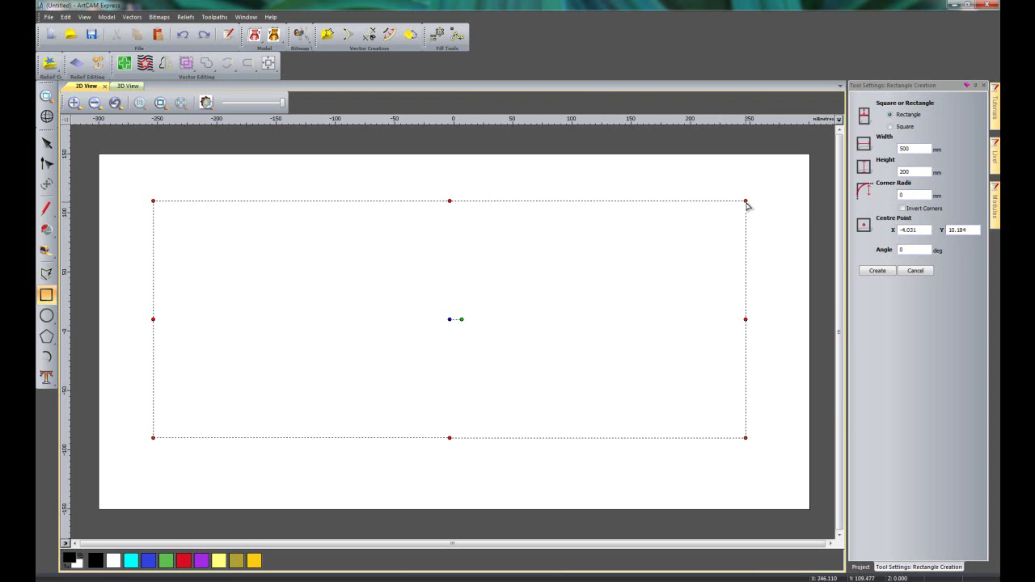
- Give the rectangle inverted corners with a radius of about 25 mm and centre the created shape in the model
{"action": "left_click_drag", "start_coordinate": [746, 203], "coordinate": [719, 231]}
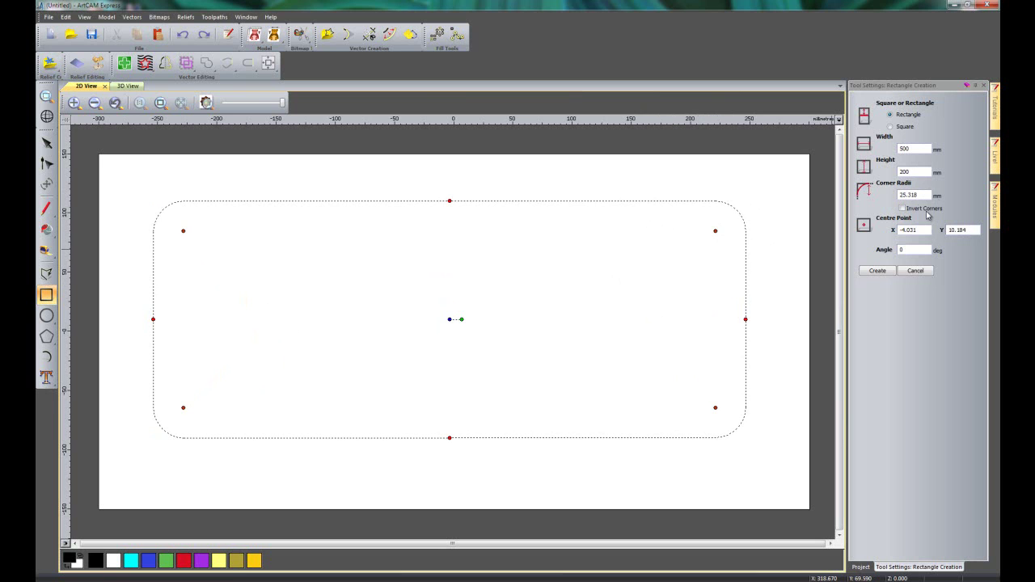
{"action": "left_click", "coordinate": [904, 209]}
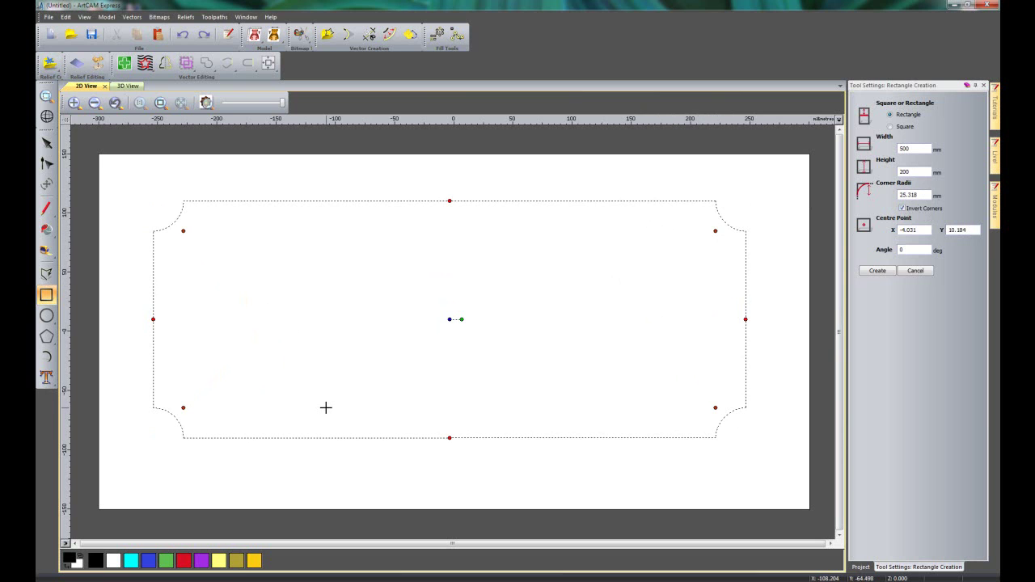
{"action": "left_click", "coordinate": [878, 272]}
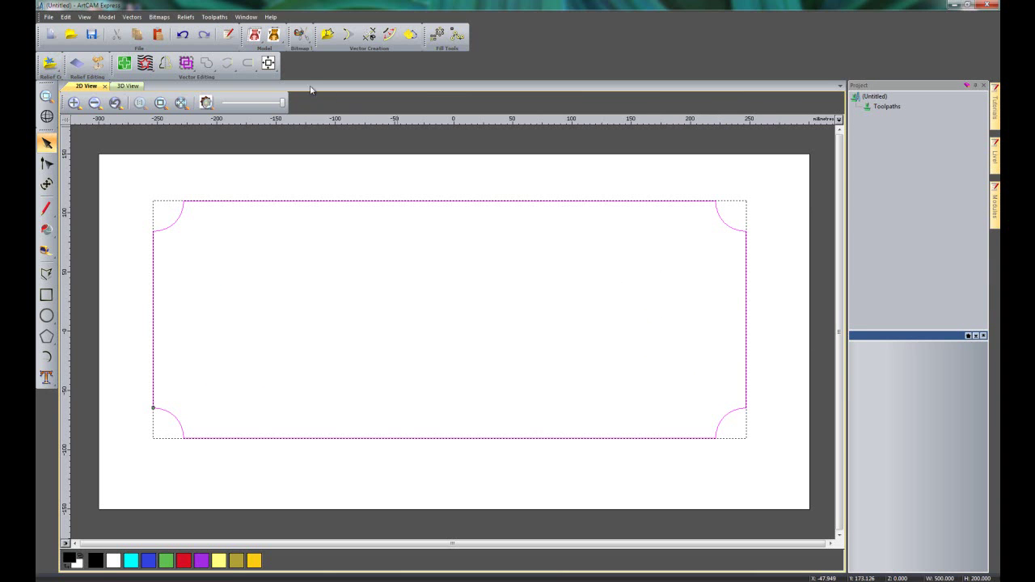
{"action": "left_click", "coordinate": [268, 63]}
{"action": "left_click", "coordinate": [356, 190]}
- Create a circle with a radius of 200 mm and centre it in the model
{"action": "left_click", "coordinate": [46, 316]}
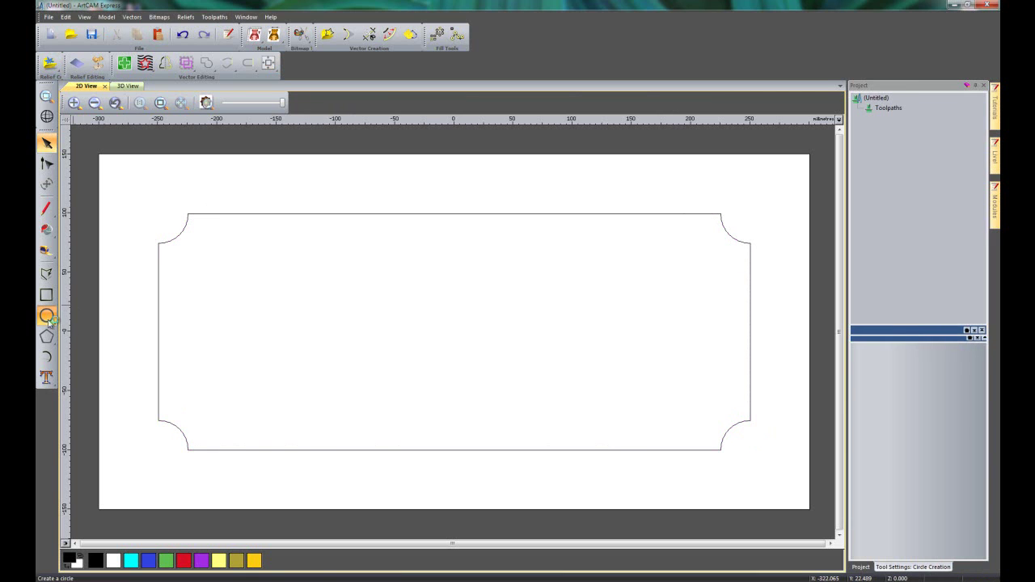
{"action": "left_click", "coordinate": [446, 277]}
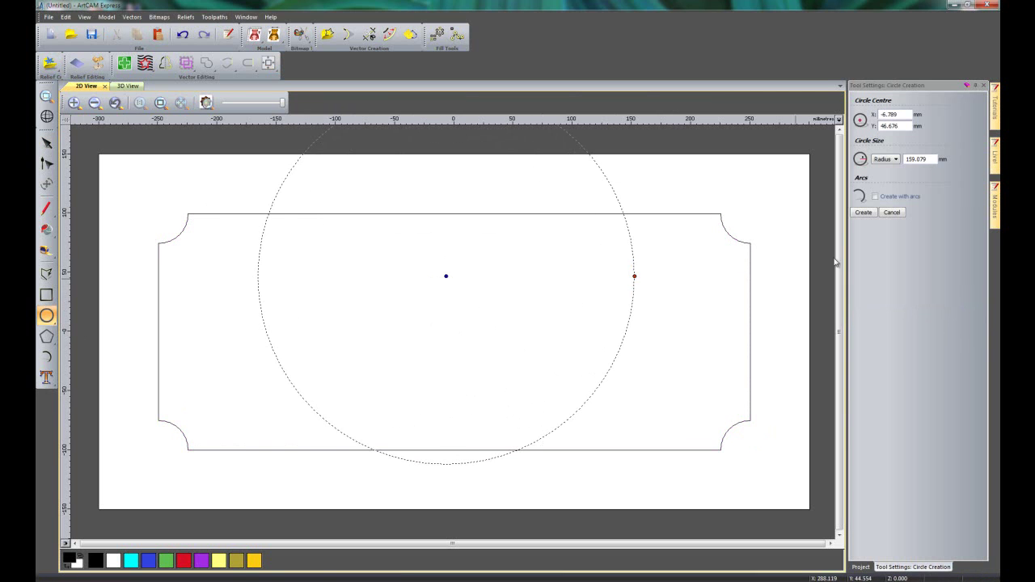
{"action": "double_click", "coordinate": [936, 159]}
{"action": "type", "text": "200"}
{"action": "key", "text": "Tab"}
{"action": "left_click", "coordinate": [863, 212]}
{"action": "left_click", "coordinate": [267, 64]}
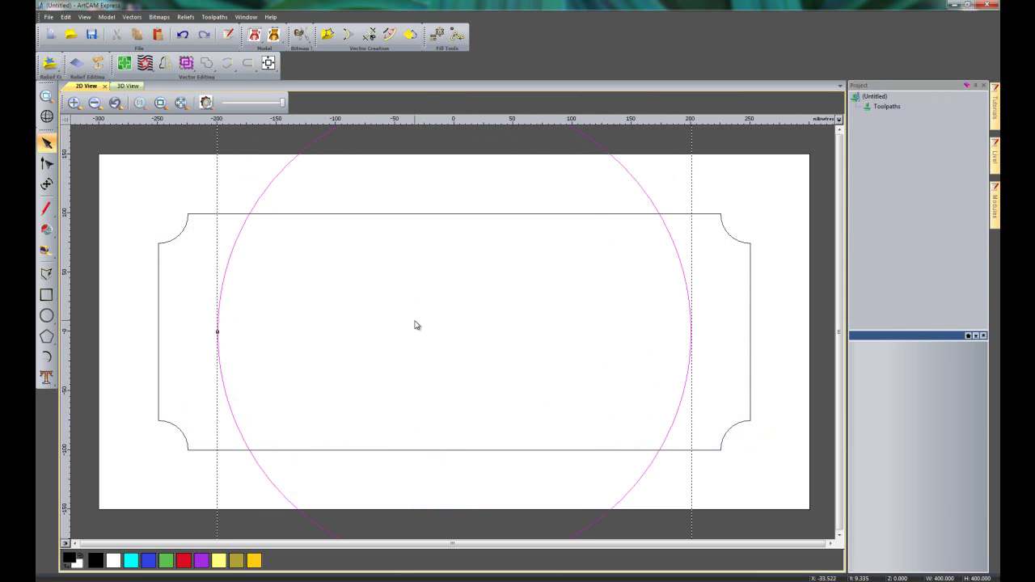
- Nudge the circle upwards until its lowest point sits just inside the model's lower edge
{"action": "key", "text": "Up"}
{"action": "key", "text": "Up"}
{"action": "key", "text": "Up"}
{"action": "key", "text": "Up"}
{"action": "key", "text": "Up"}
{"action": "key", "text": "Up"}
{"action": "key", "text": "Up"}
{"action": "key", "text": "Up"}
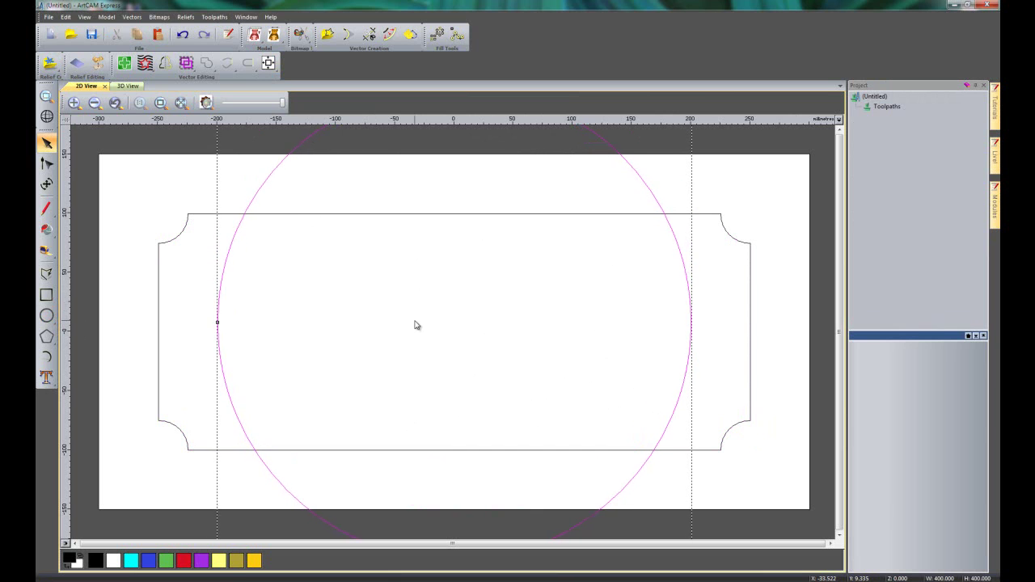
{"action": "key", "text": "Up"}
{"action": "key", "text": "Up"}
{"action": "key", "text": "Up"}
{"action": "key", "text": "Up"}
{"action": "key", "text": "Up"}
{"action": "key", "text": "Up"}
{"action": "key", "text": "Up"}
{"action": "key", "text": "Up"}
{"action": "key", "text": "Up"}
{"action": "key", "text": "Up"}
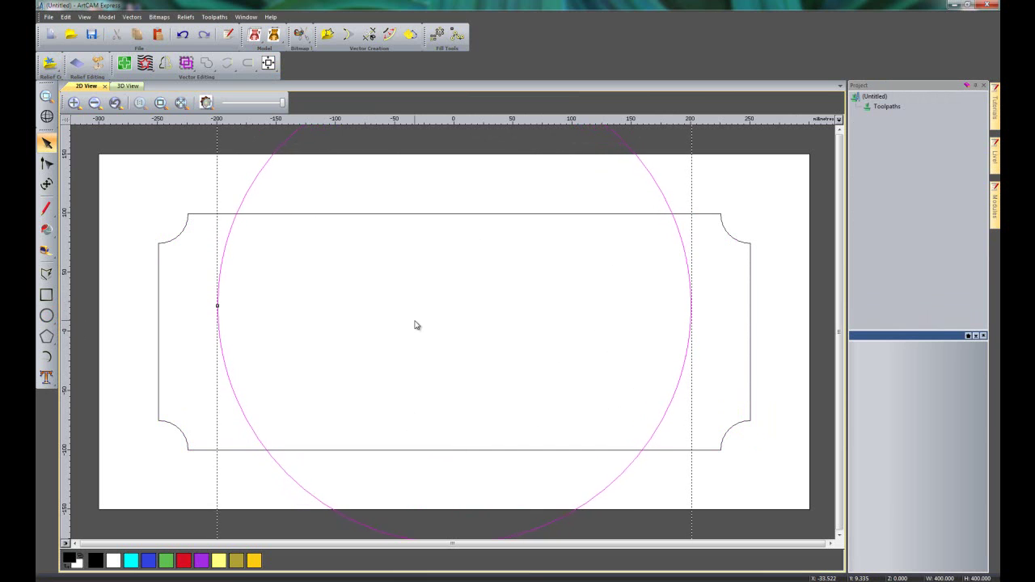
{"action": "key", "text": "Up"}
{"action": "key", "text": "Up"}
{"action": "key", "text": "Up"}
{"action": "key", "text": "Up"}
{"action": "key", "text": "Up"}
{"action": "key", "text": "Up"}
{"action": "key", "text": "Up"}
{"action": "key", "text": "Up"}
{"action": "key", "text": "Up"}
{"action": "key", "text": "Up"}
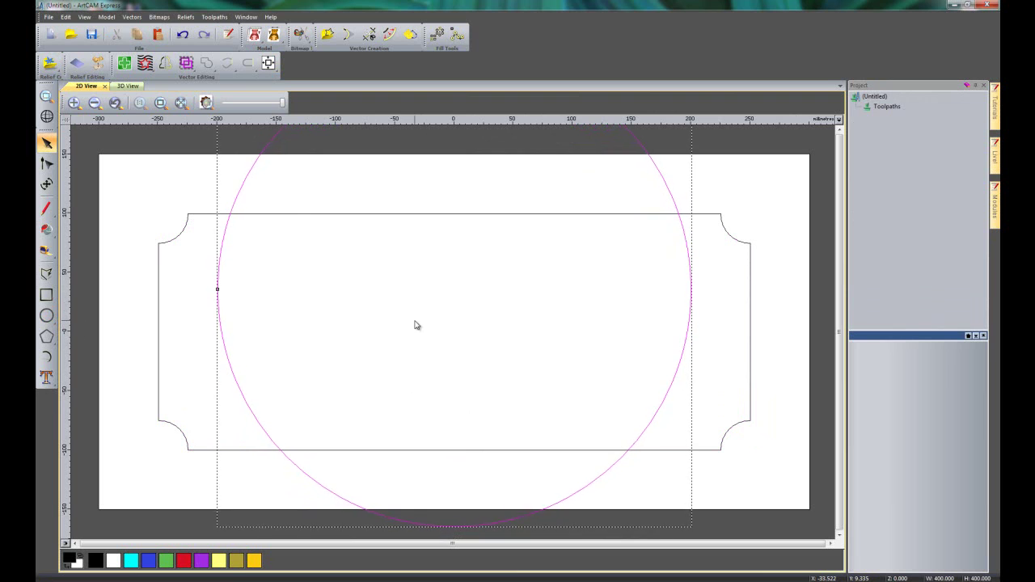
{"action": "key", "text": "Up"}
{"action": "key", "text": "Up"}
{"action": "key", "text": "Up"}
{"action": "key", "text": "Up"}
{"action": "key", "text": "Up"}
{"action": "key", "text": "Up"}
{"action": "key", "text": "Up"}
{"action": "key", "text": "Up"}
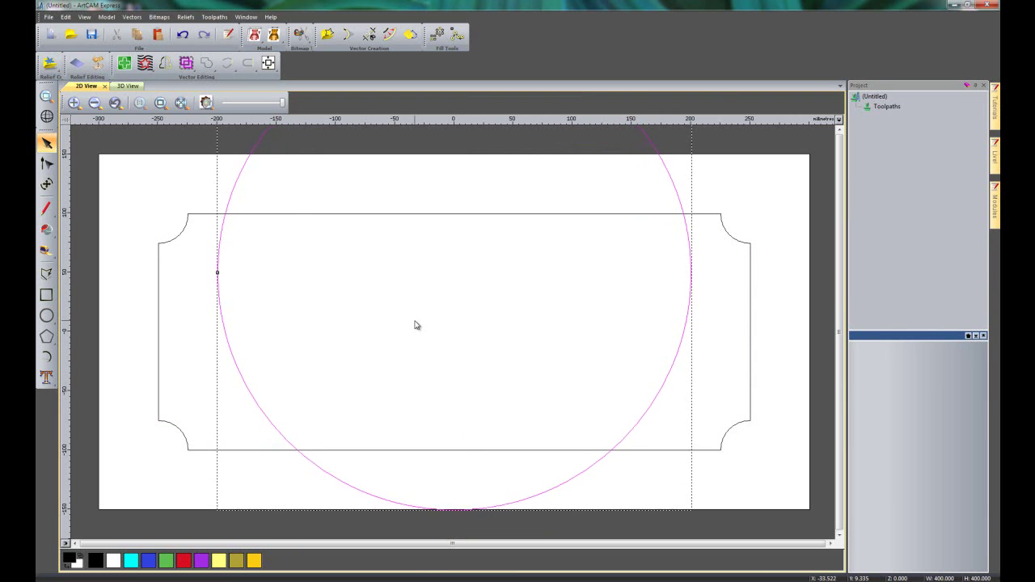
{"action": "key", "text": "Up"}
{"action": "key", "text": "Up"}
{"action": "key", "text": "Escape"}
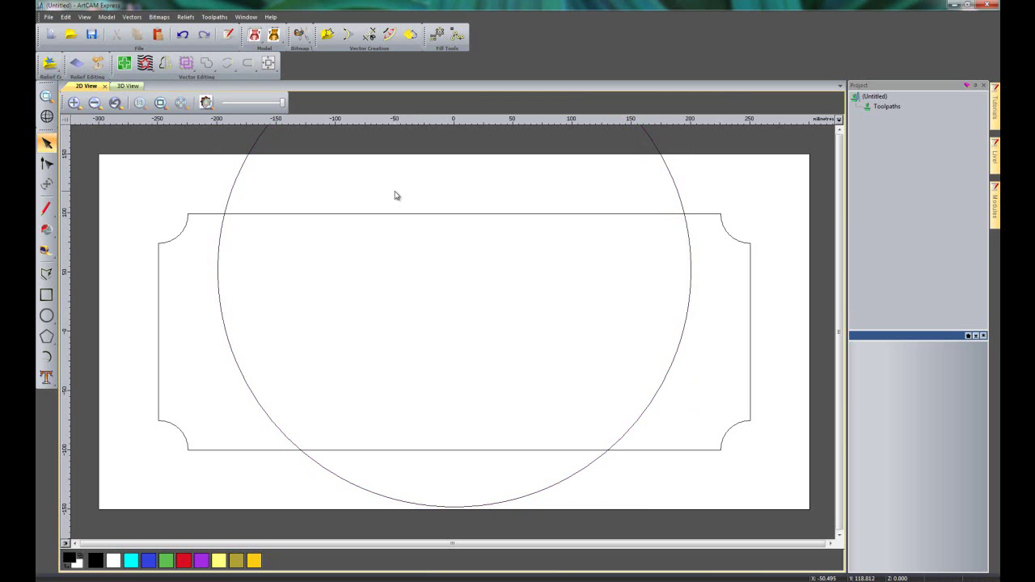
- With Auto Join enabled, trim away the circle above the rectangle's bottom edge and the edge segment between their lower crossings
{"action": "left_click", "coordinate": [370, 35]}
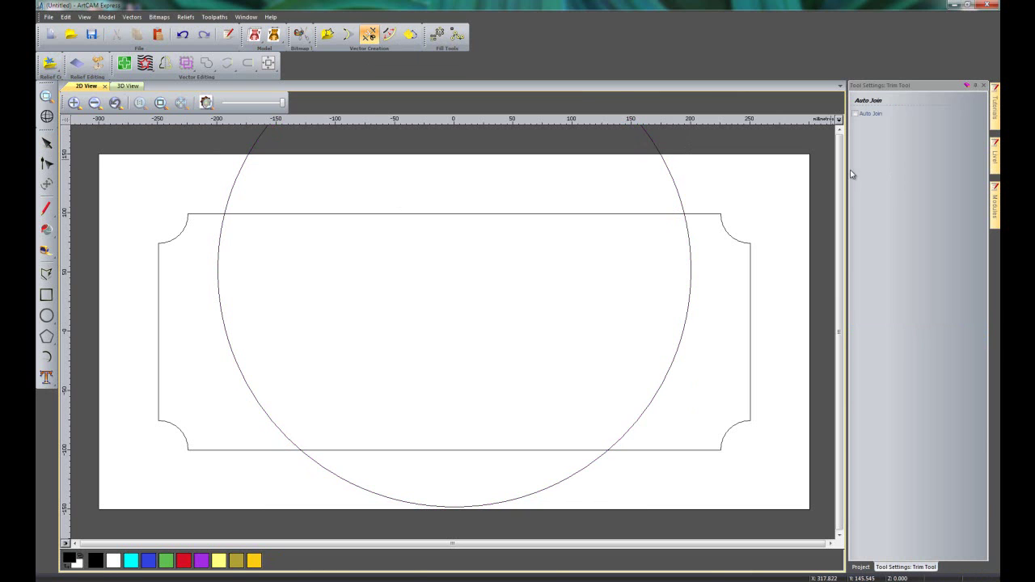
{"action": "left_click", "coordinate": [857, 115]}
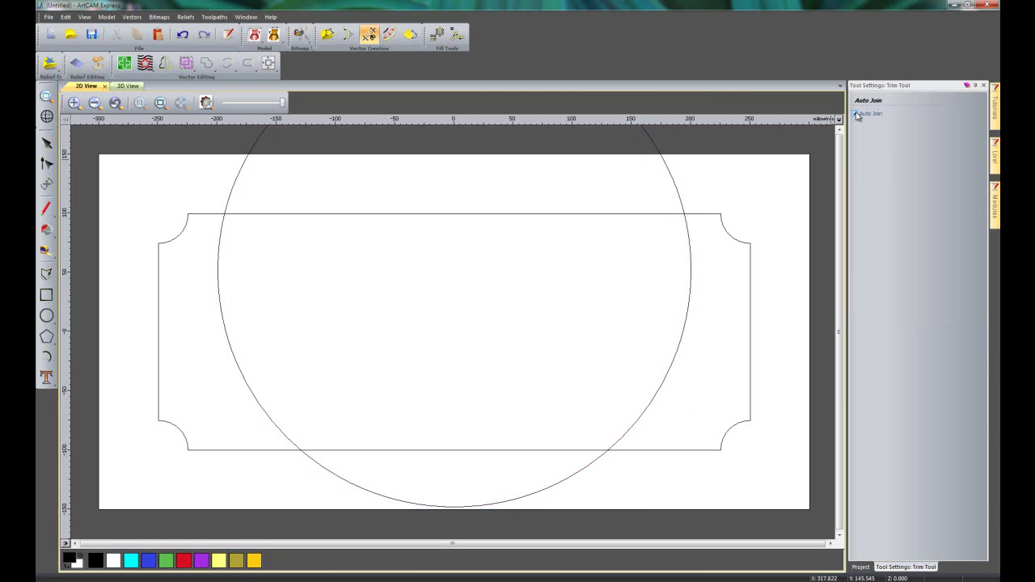
{"action": "left_click", "coordinate": [672, 171]}
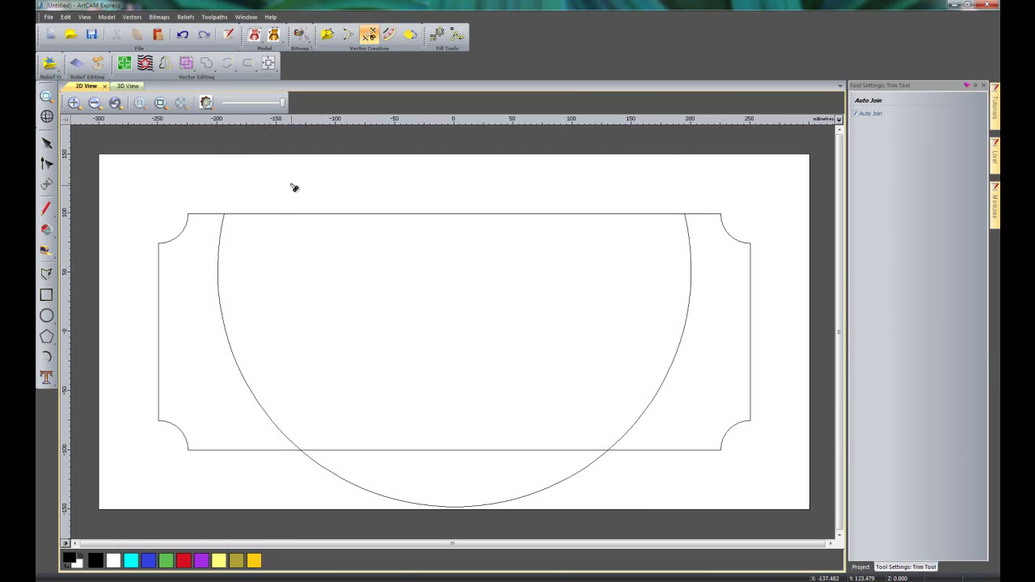
{"action": "left_click", "coordinate": [223, 263]}
{"action": "left_click", "coordinate": [693, 282]}
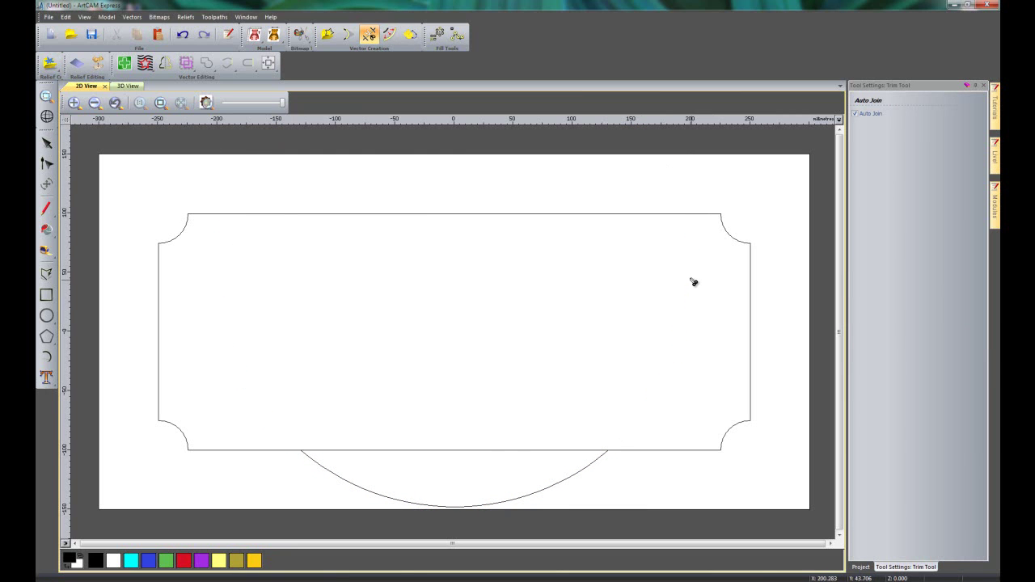
{"action": "left_click", "coordinate": [478, 451]}
{"action": "key", "text": "Escape"}
{"action": "left_click", "coordinate": [590, 463]}
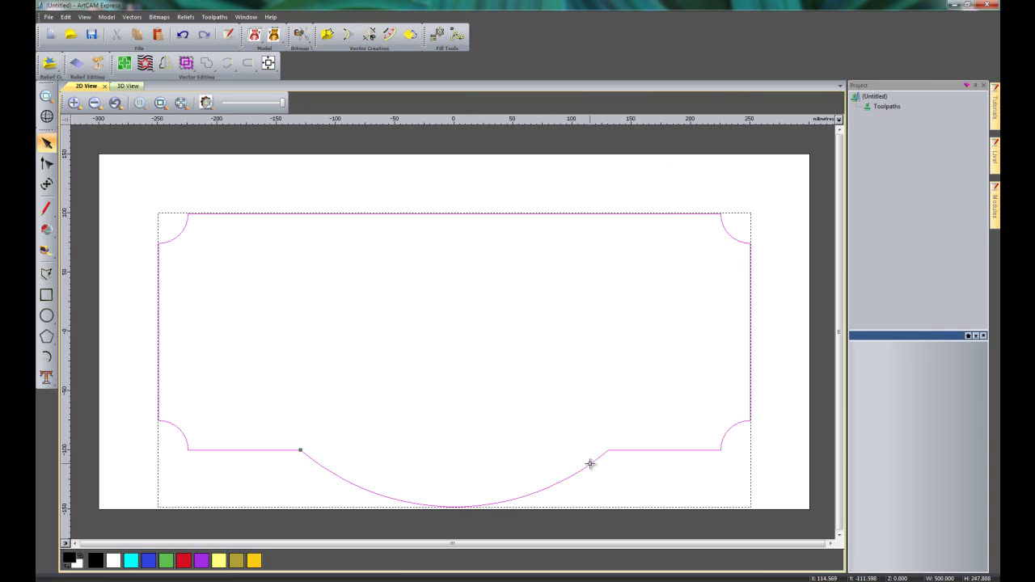
{"action": "left_click", "coordinate": [561, 375]}
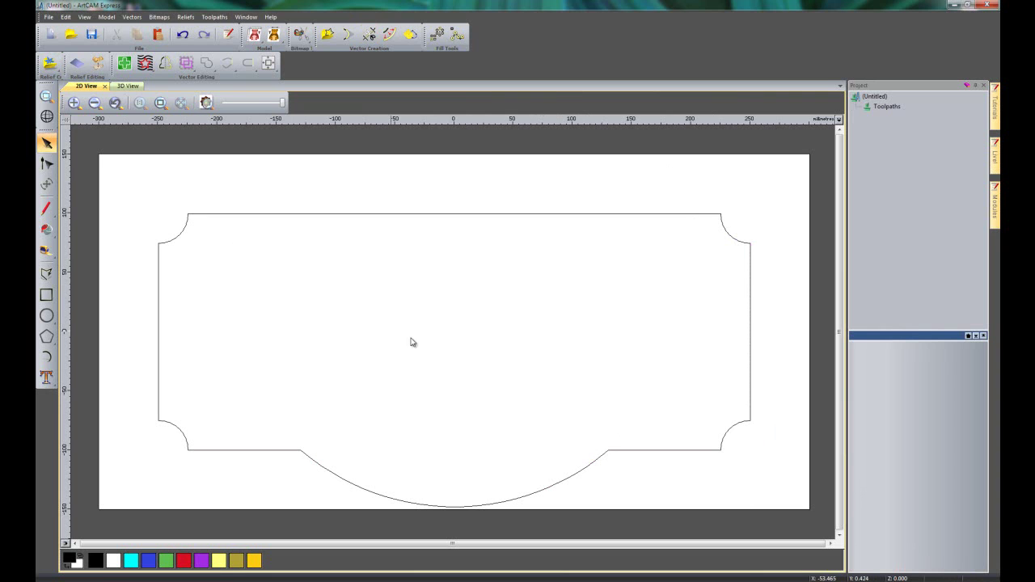
- Offset the plaque outline inwards by 5 mm with sharp corners twice in succession, keeping the original vectors
{"action": "left_click", "coordinate": [393, 40]}
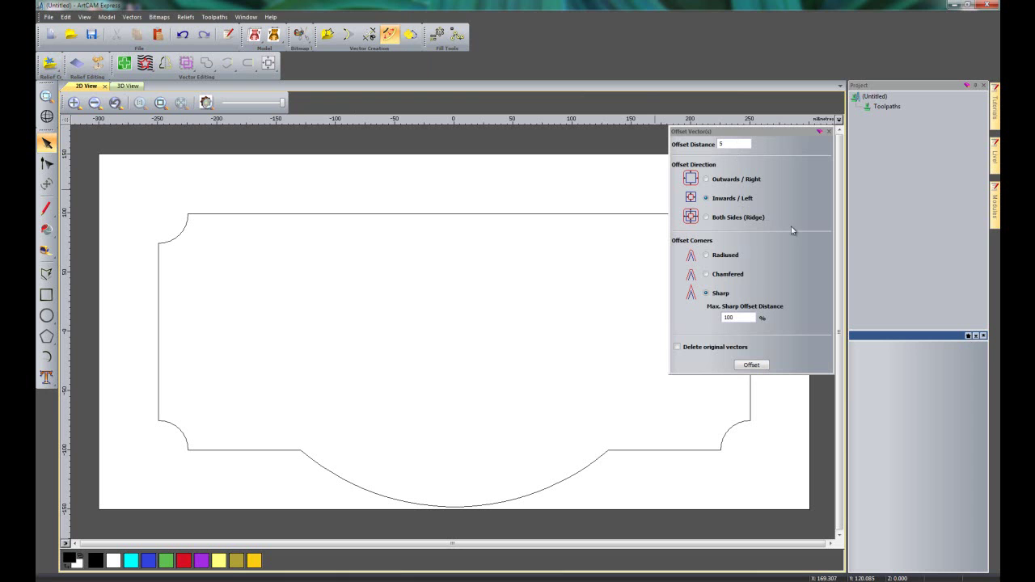
{"action": "left_click", "coordinate": [751, 365]}
{"action": "left_click", "coordinate": [749, 423]}
{"action": "left_click", "coordinate": [752, 365]}
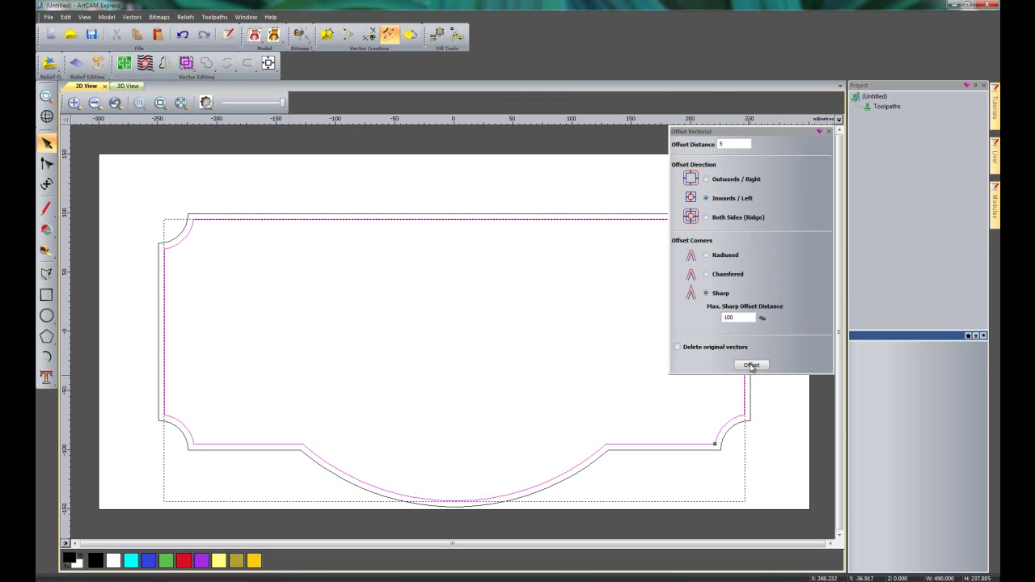
{"action": "left_click", "coordinate": [752, 365]}
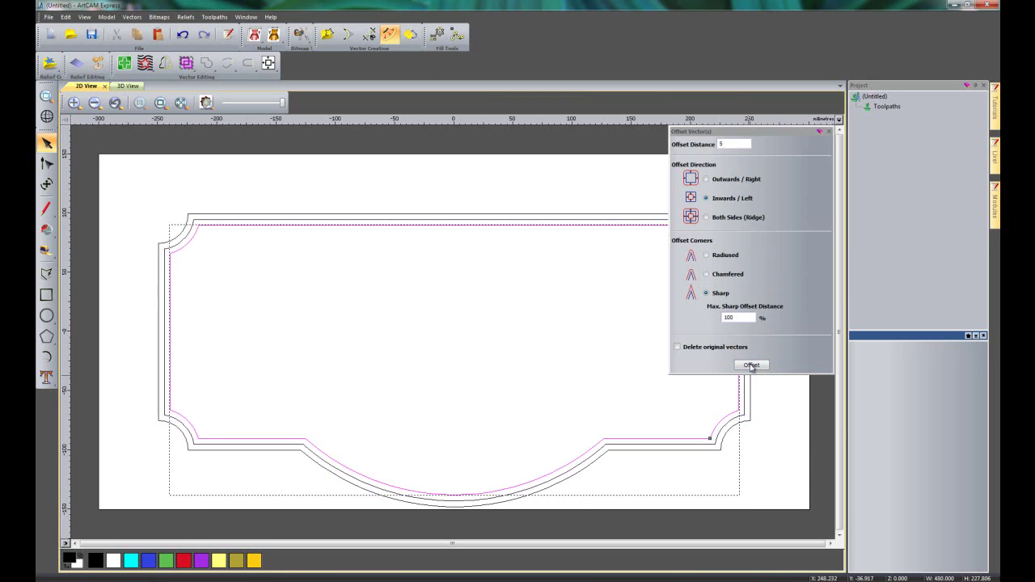
{"action": "left_click", "coordinate": [828, 131]}
{"action": "left_click", "coordinate": [514, 296]}
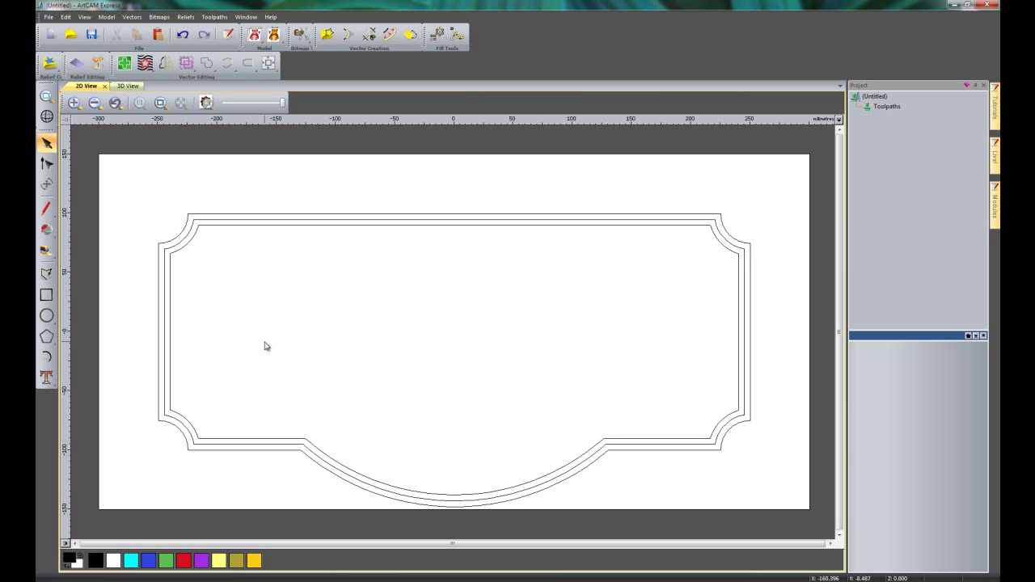
- Set up new vector text in the customized ArtCAM FontleroyBrown font at a size of 70 mm
{"action": "left_click", "coordinate": [46, 377]}
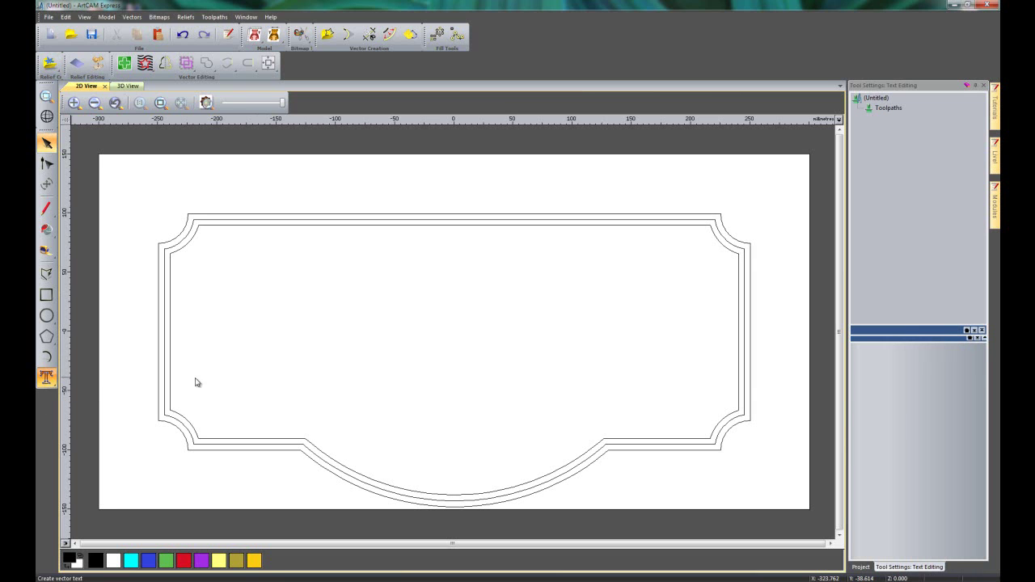
{"action": "left_click", "coordinate": [547, 381]}
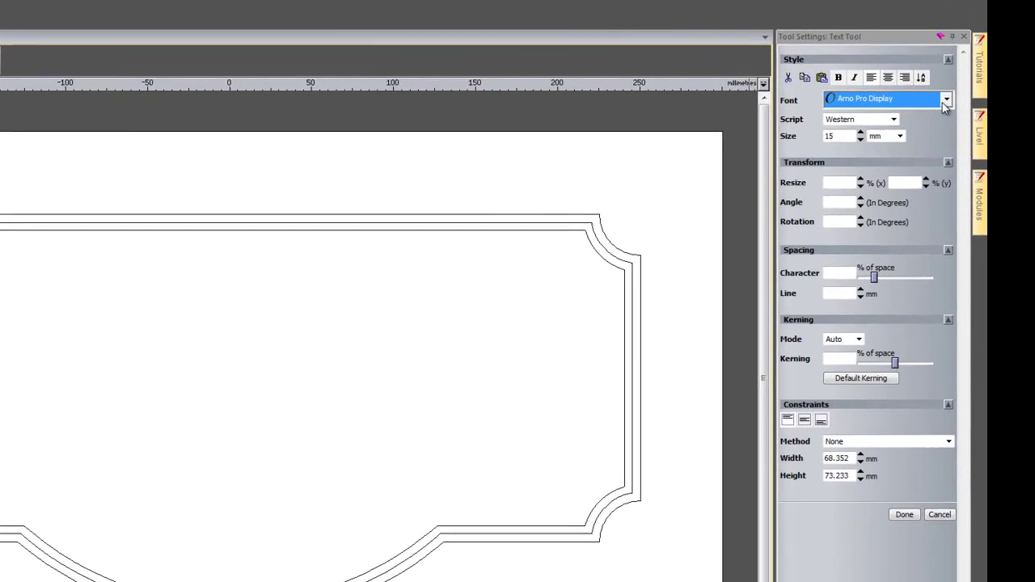
{"action": "left_click", "coordinate": [936, 88]}
{"action": "scroll", "coordinate": [818, 280], "scroll_direction": "down", "scroll_amount": 8}
{"action": "scroll", "coordinate": [813, 280], "scroll_direction": "down", "scroll_amount": 15}
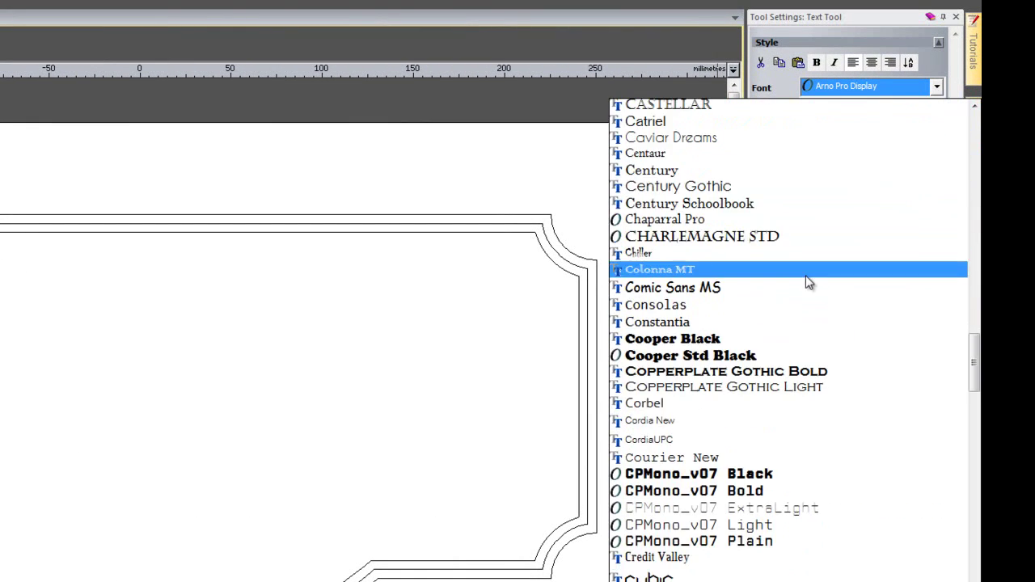
{"action": "scroll", "coordinate": [804, 280], "scroll_direction": "down", "scroll_amount": 9}
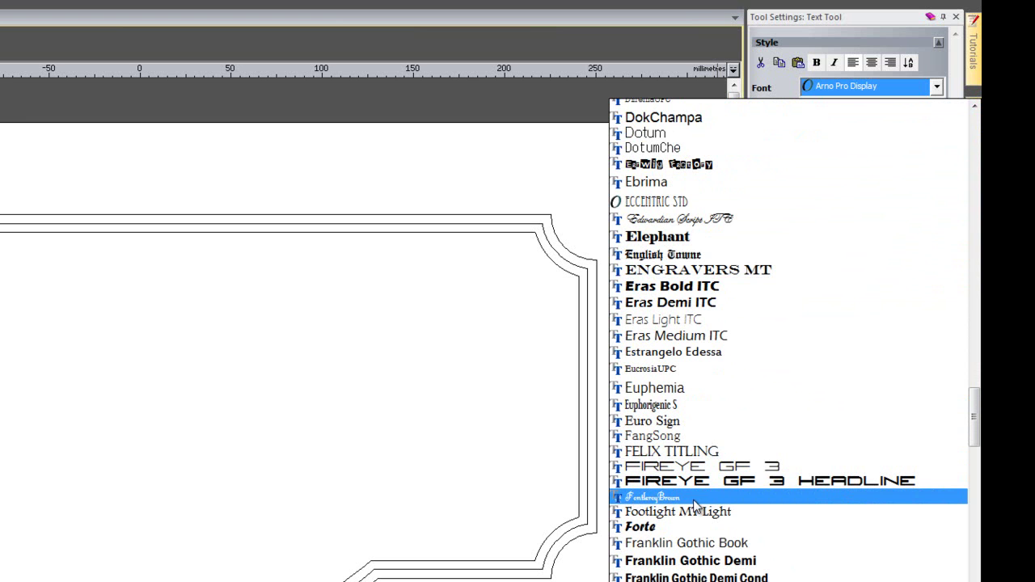
{"action": "scroll", "coordinate": [750, 411], "scroll_direction": "up", "scroll_amount": 20}
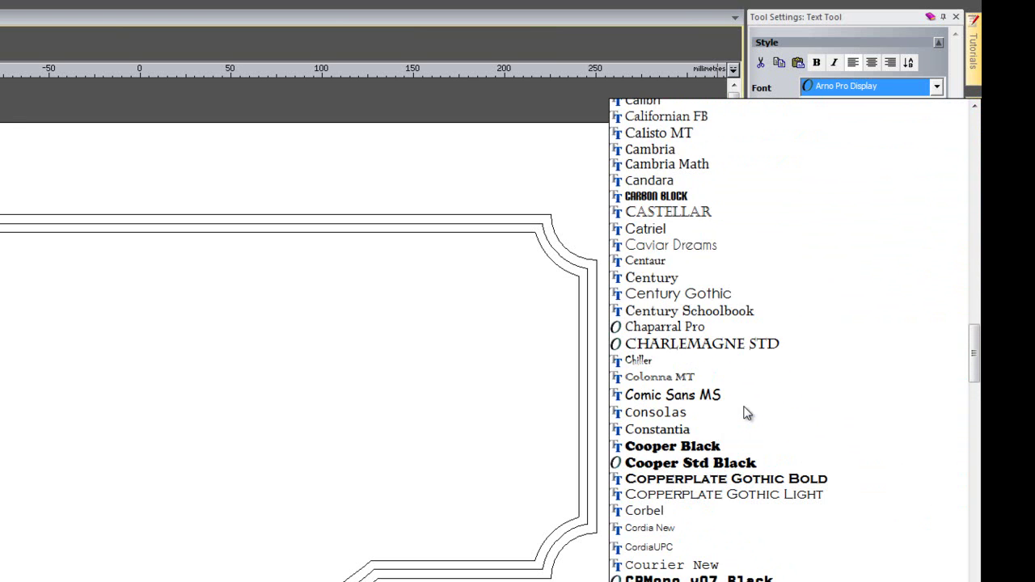
{"action": "scroll", "coordinate": [746, 413], "scroll_direction": "up", "scroll_amount": 20}
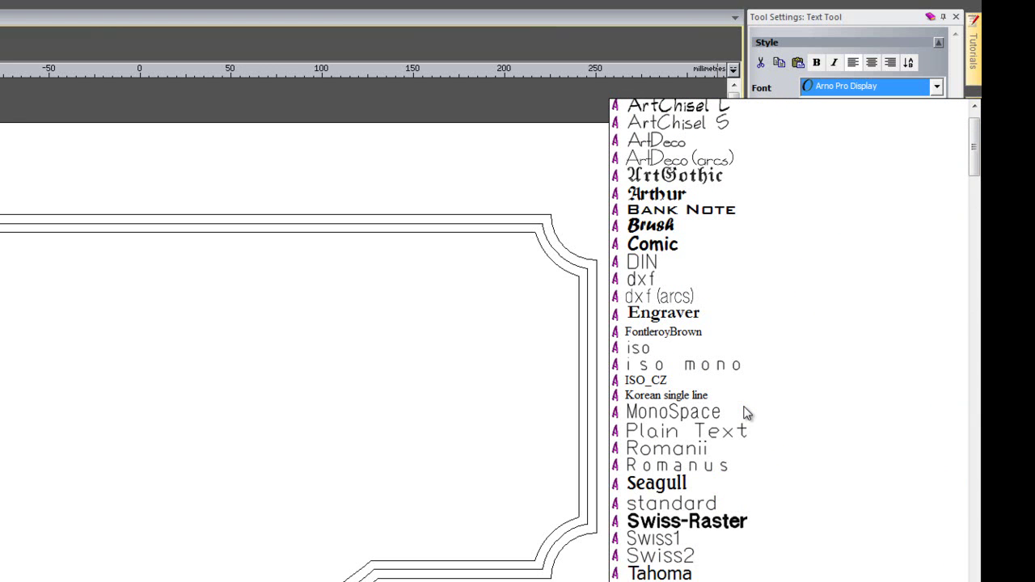
{"action": "scroll", "coordinate": [760, 437], "scroll_direction": "up", "scroll_amount": 1}
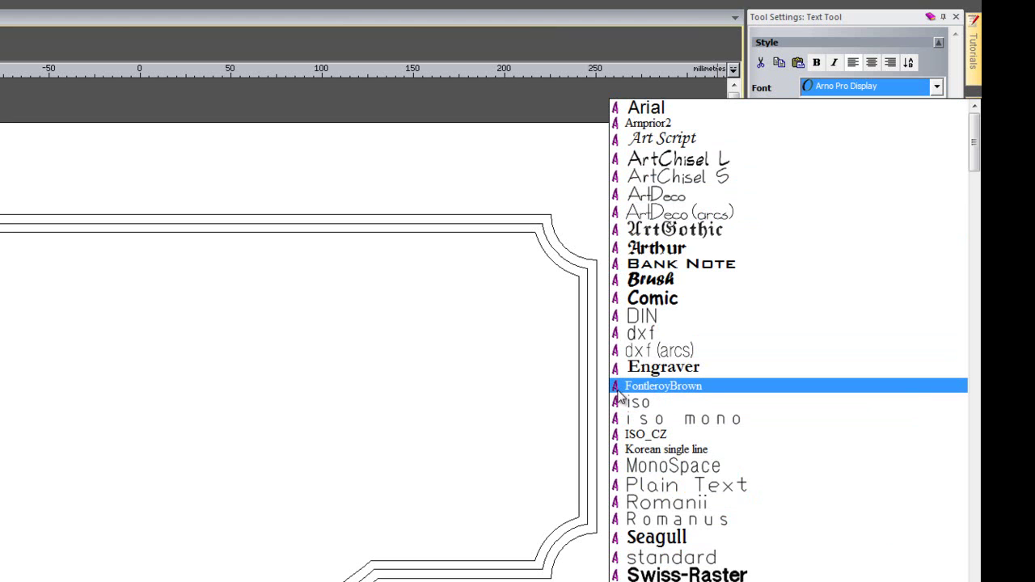
{"action": "left_click", "coordinate": [718, 388]}
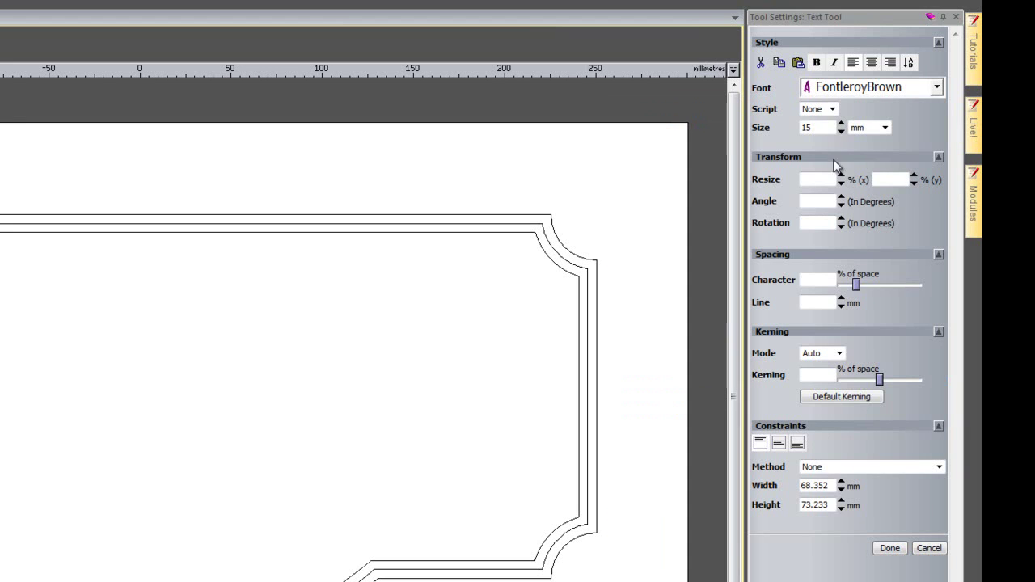
{"action": "double_click", "coordinate": [807, 127]}
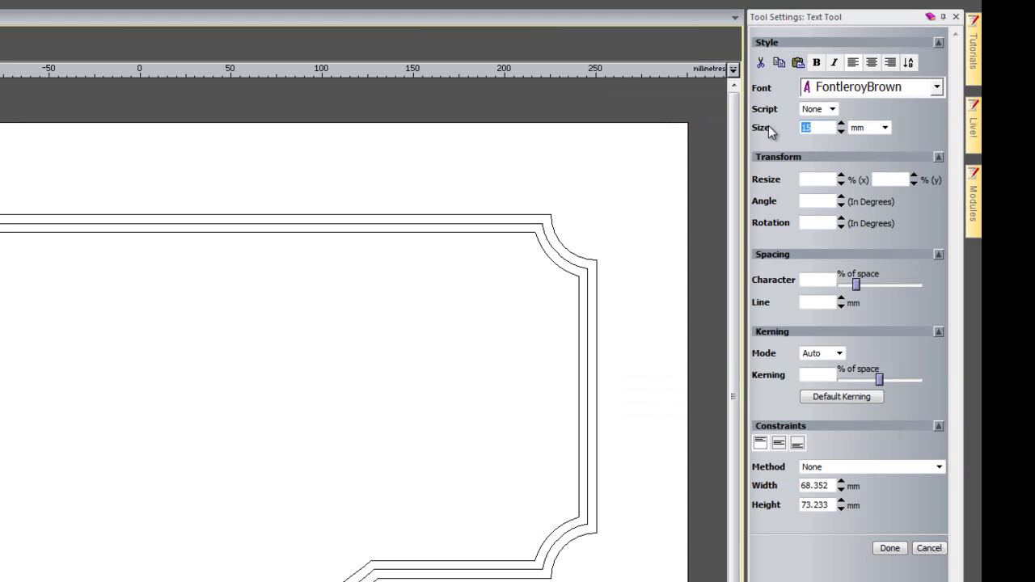
{"action": "type", "text": "70"}
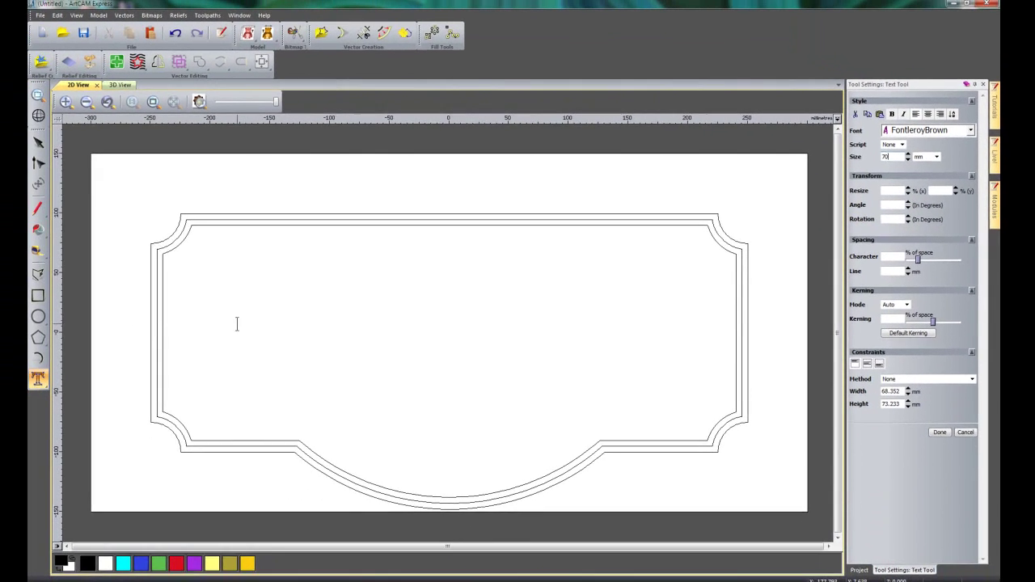
- Enter the text DADDYCOOL'S inside the plaque and centre it in the model
{"action": "left_click", "coordinate": [237, 323]}
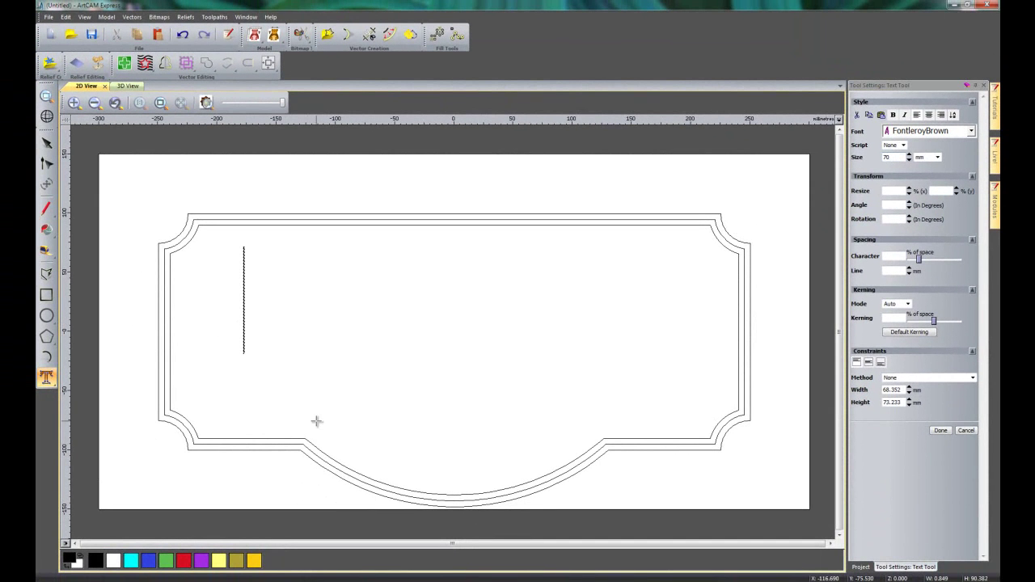
{"action": "type", "text": "D"}
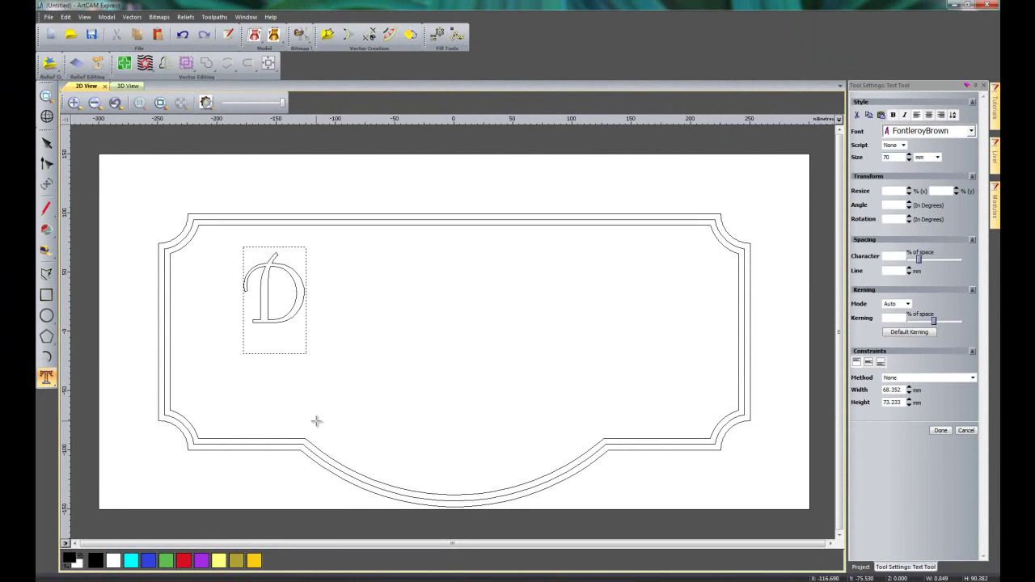
{"action": "type", "text": "ADDYCOOLS"}
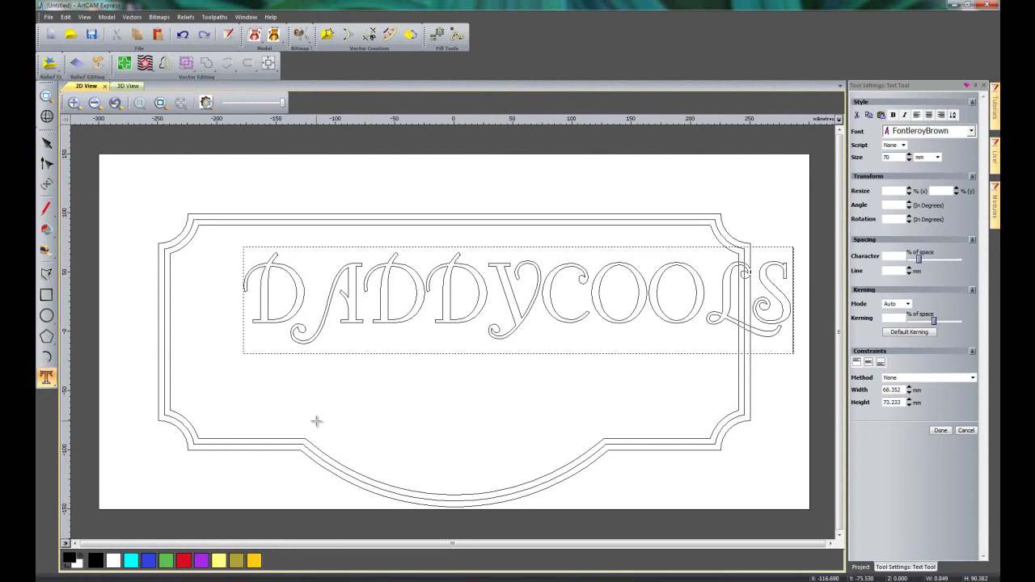
{"action": "key", "text": "BackSpace"}
{"action": "type", "text": "'S"}
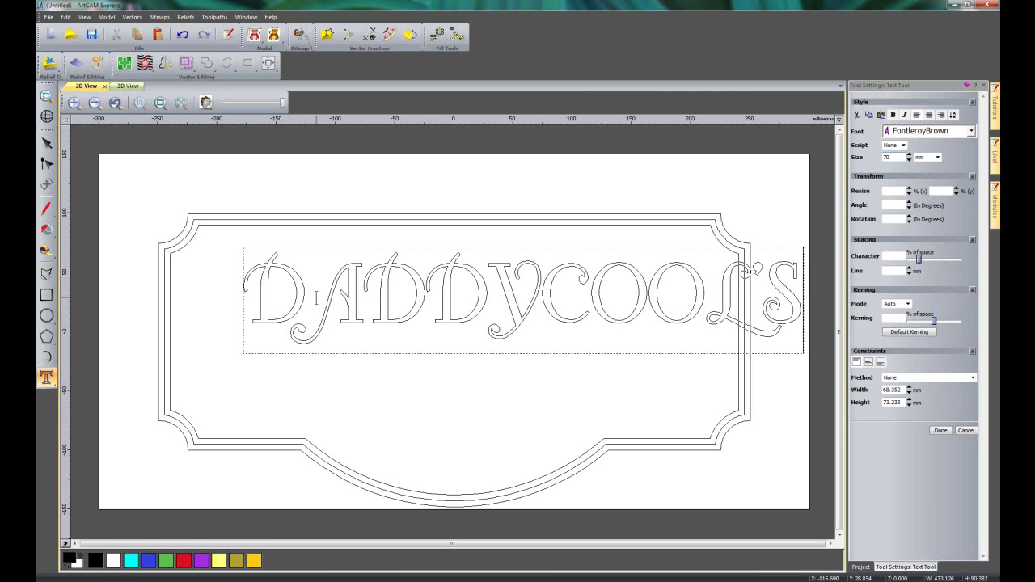
{"action": "left_click", "coordinate": [941, 430]}
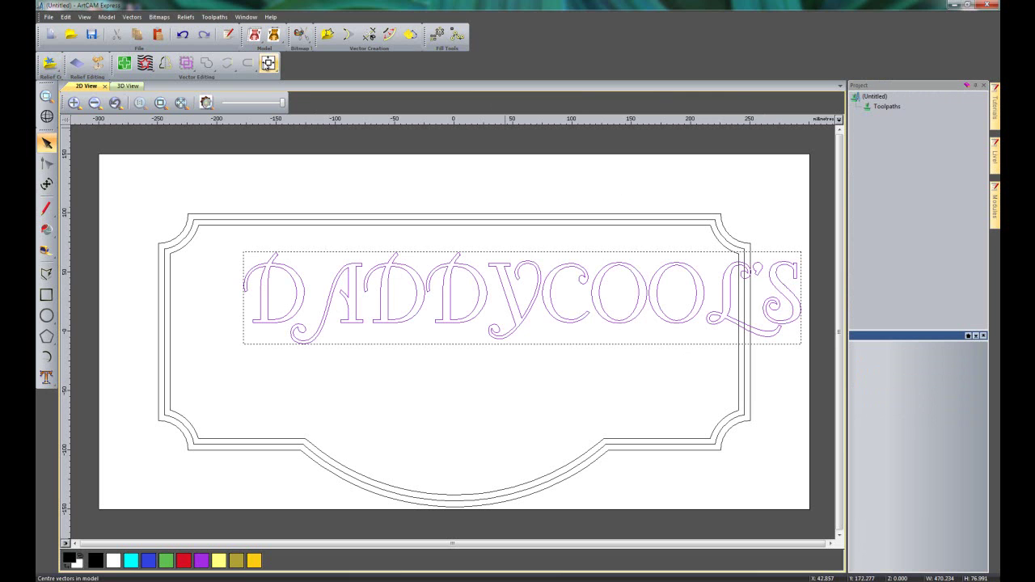
{"action": "left_click", "coordinate": [268, 62]}
{"action": "left_click", "coordinate": [432, 426]}
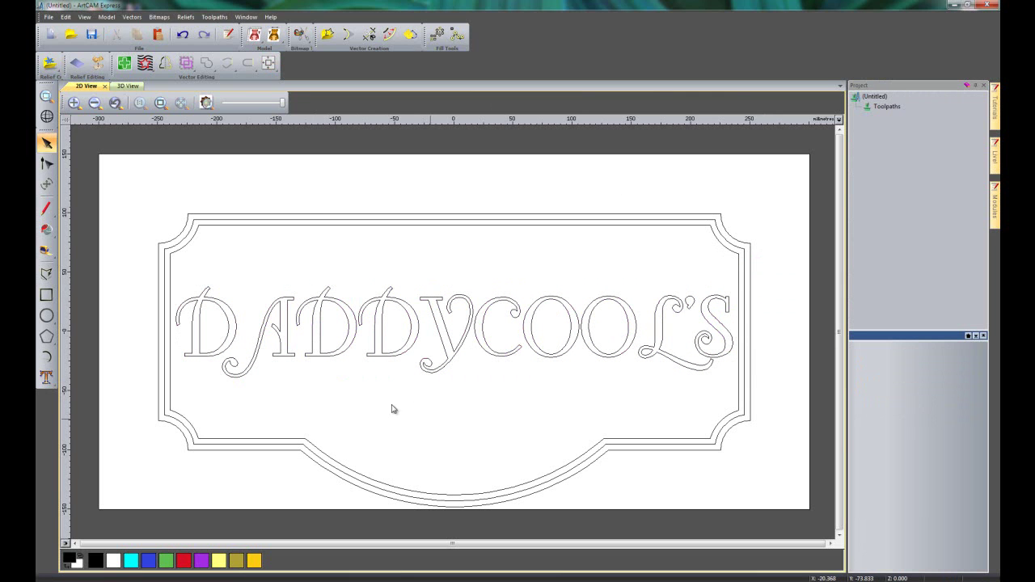
- Set up a second vector text in the Arno Pro Display font at a size of 15 mm
{"action": "left_click", "coordinate": [46, 377]}
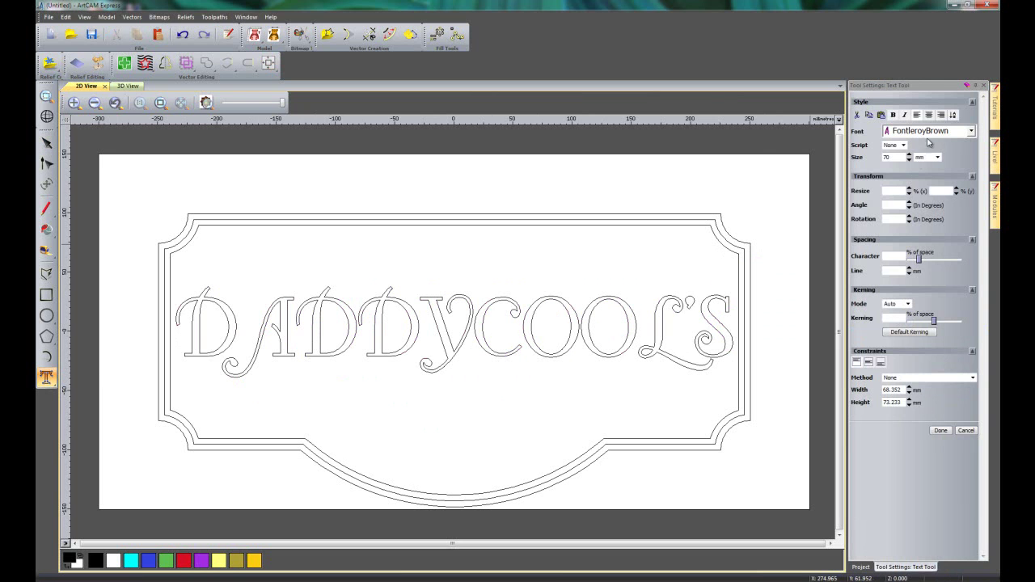
{"action": "left_click", "coordinate": [971, 131]}
{"action": "scroll", "coordinate": [844, 321], "scroll_direction": "down", "scroll_amount": 15}
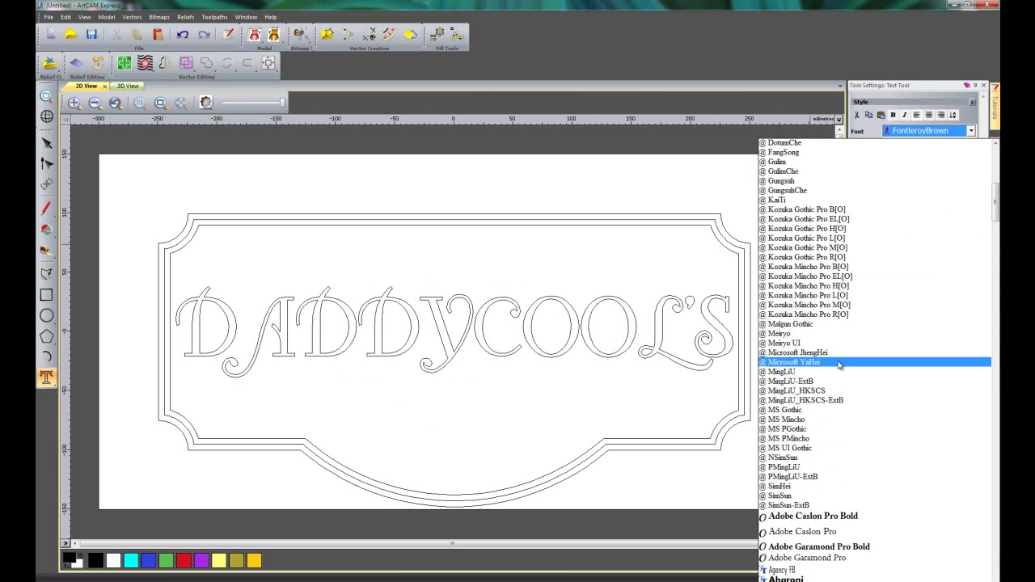
{"action": "scroll", "coordinate": [841, 357], "scroll_direction": "down", "scroll_amount": 15}
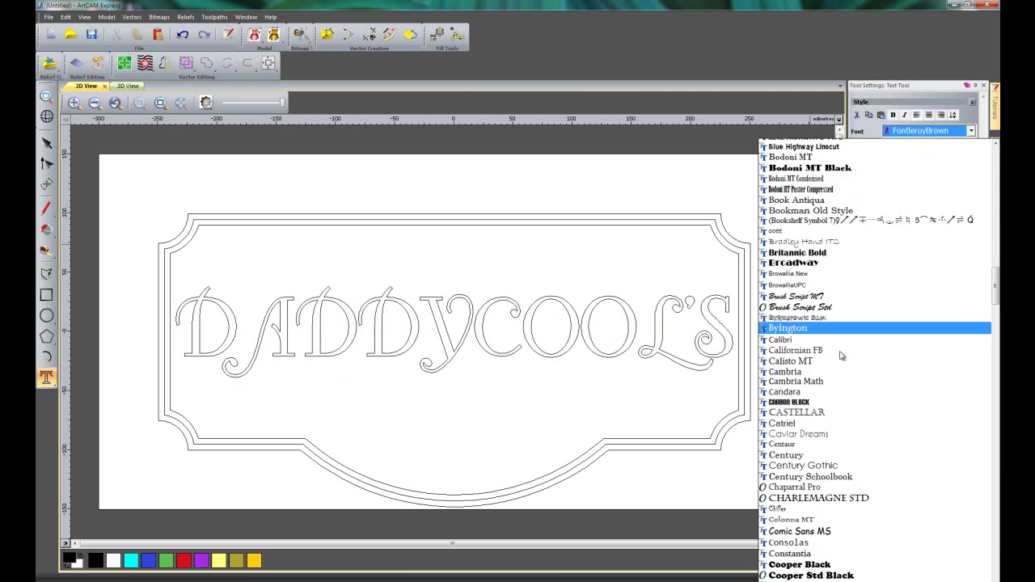
{"action": "scroll", "coordinate": [841, 338], "scroll_direction": "up", "scroll_amount": 10}
{"action": "scroll", "coordinate": [841, 339], "scroll_direction": "up", "scroll_amount": 10}
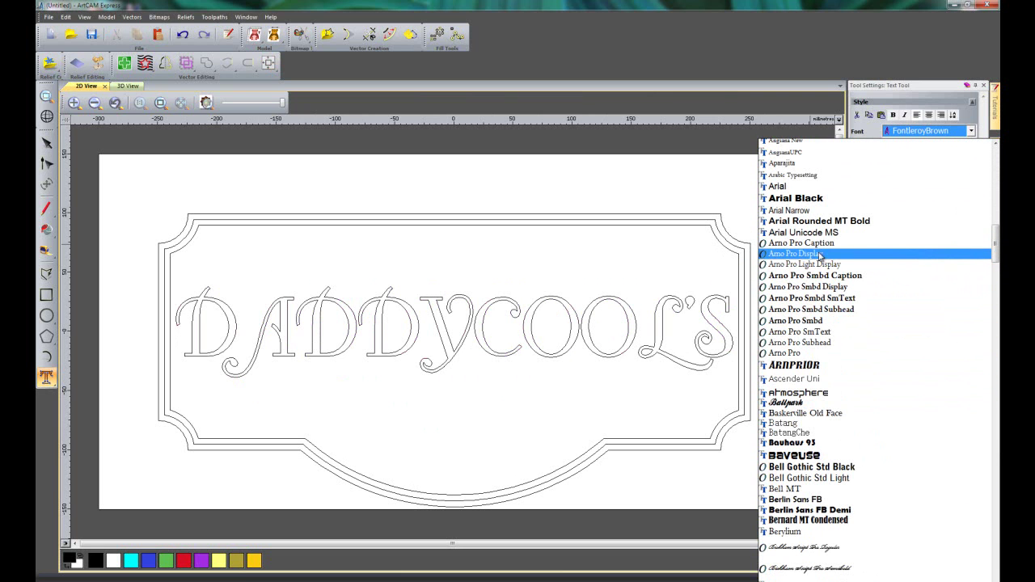
{"action": "left_click", "coordinate": [819, 257]}
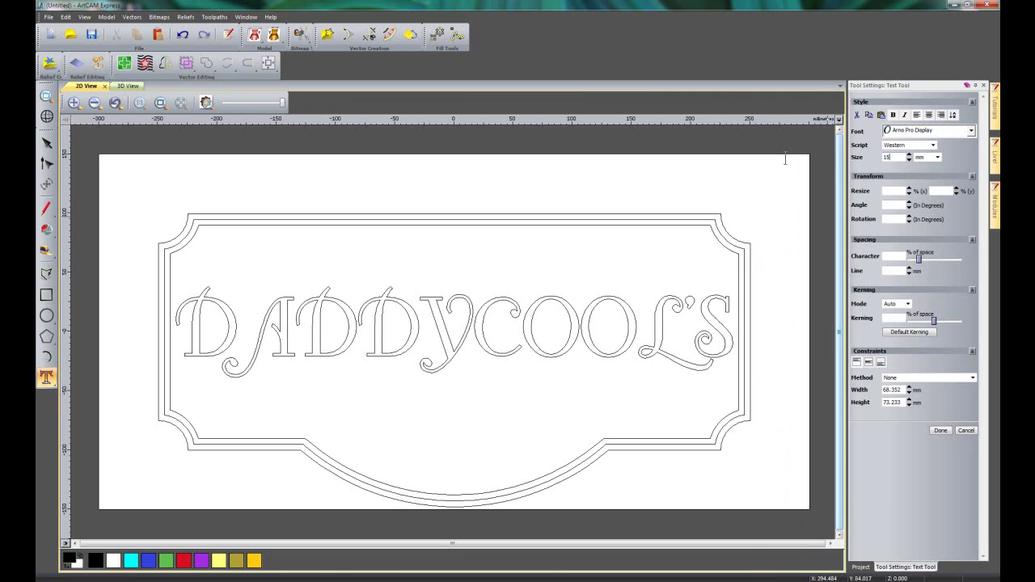
- Add the text MEMBERS CLUB beneath DADDYCOOL'S, above the plaque's curved bottom
{"action": "left_click", "coordinate": [356, 417]}
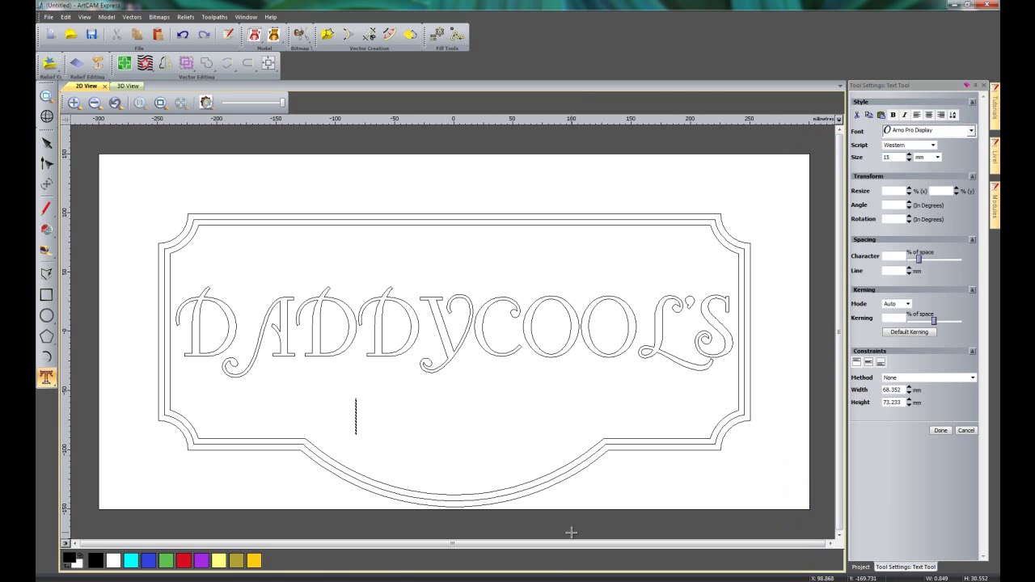
{"action": "type", "text": "MEMBERS CL"}
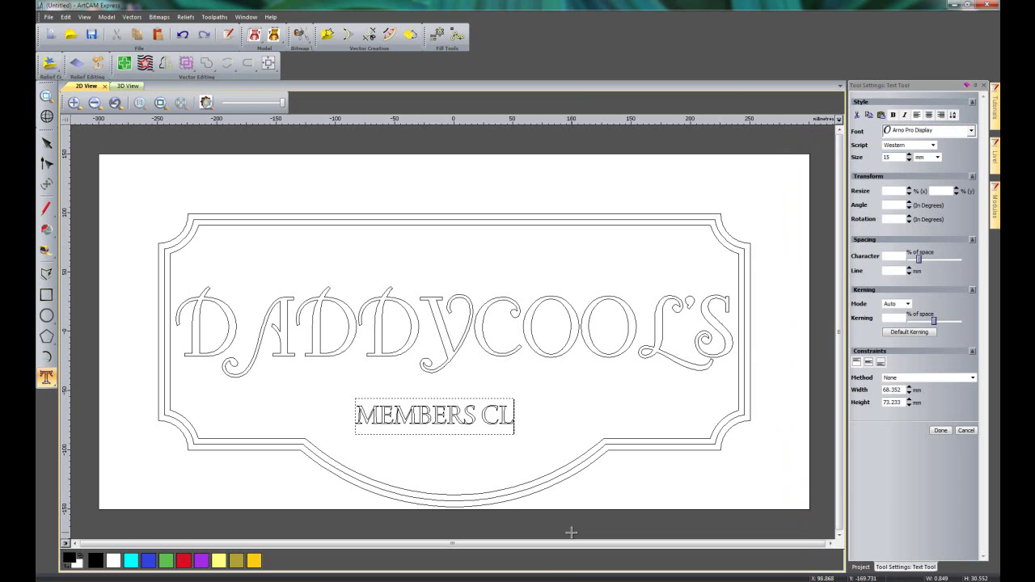
{"action": "type", "text": "UB"}
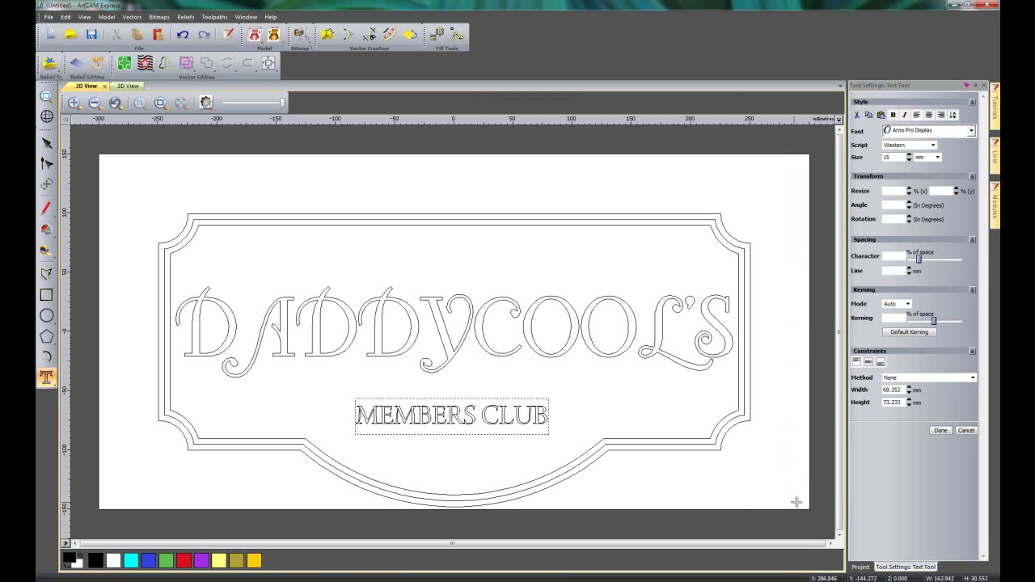
{"action": "left_click", "coordinate": [941, 431]}
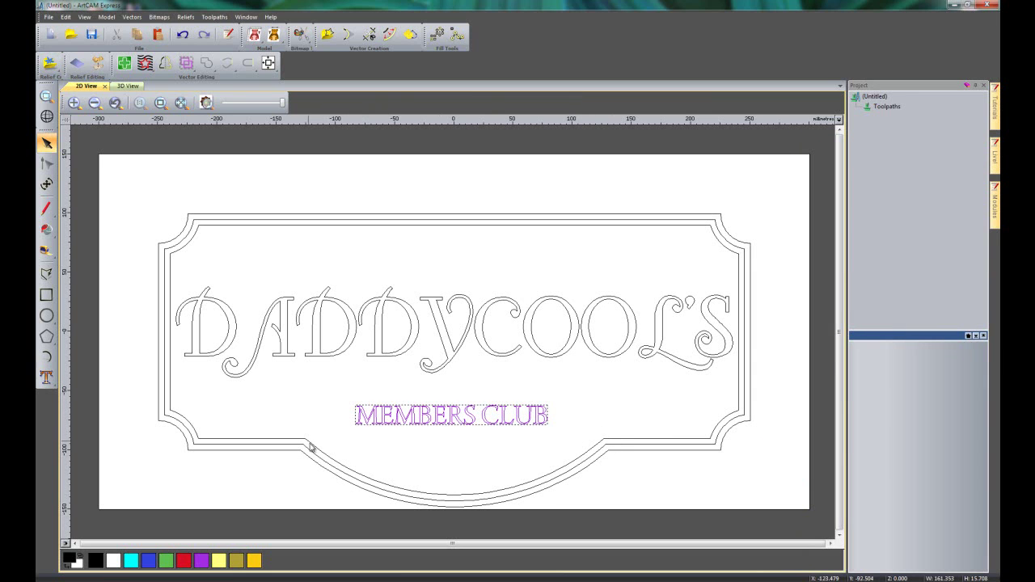
- Wrap MEMBERS CLUB around the innermost border, placing it on the other side of the line along the curved bottom
{"action": "left_click", "coordinate": [385, 487]}
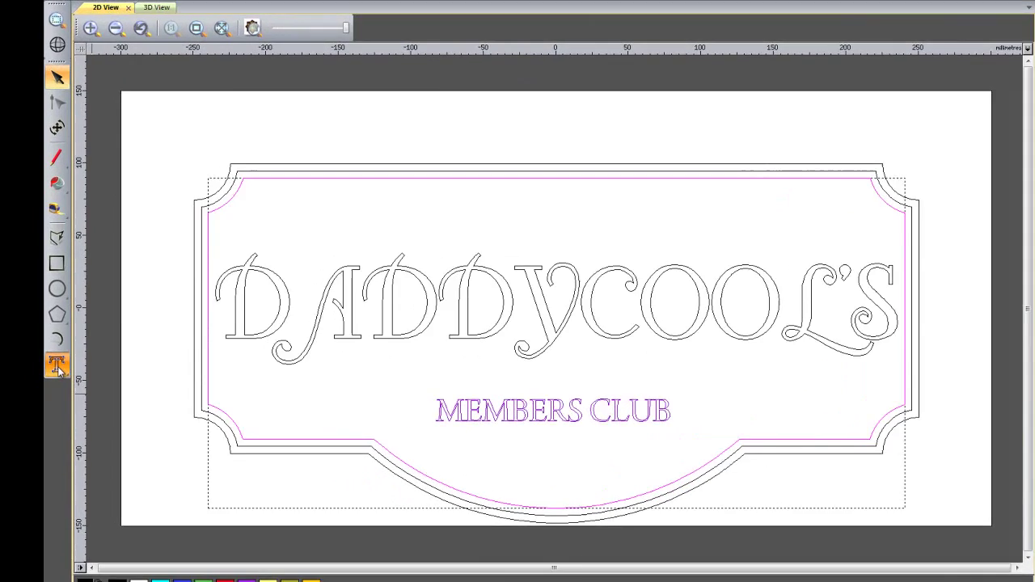
{"action": "mouse_move", "coordinate": [47, 377]}
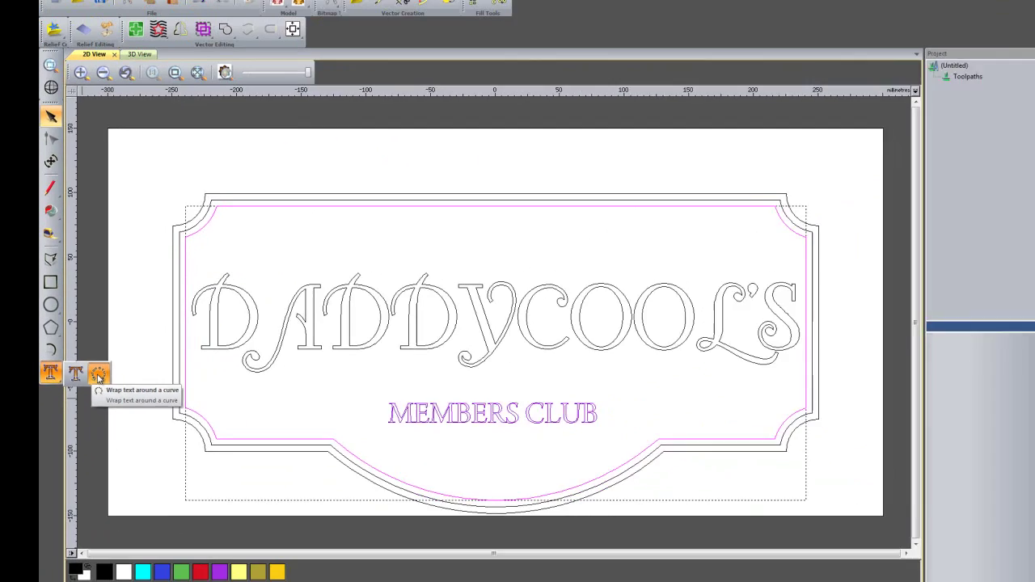
{"action": "left_click", "coordinate": [259, 276]}
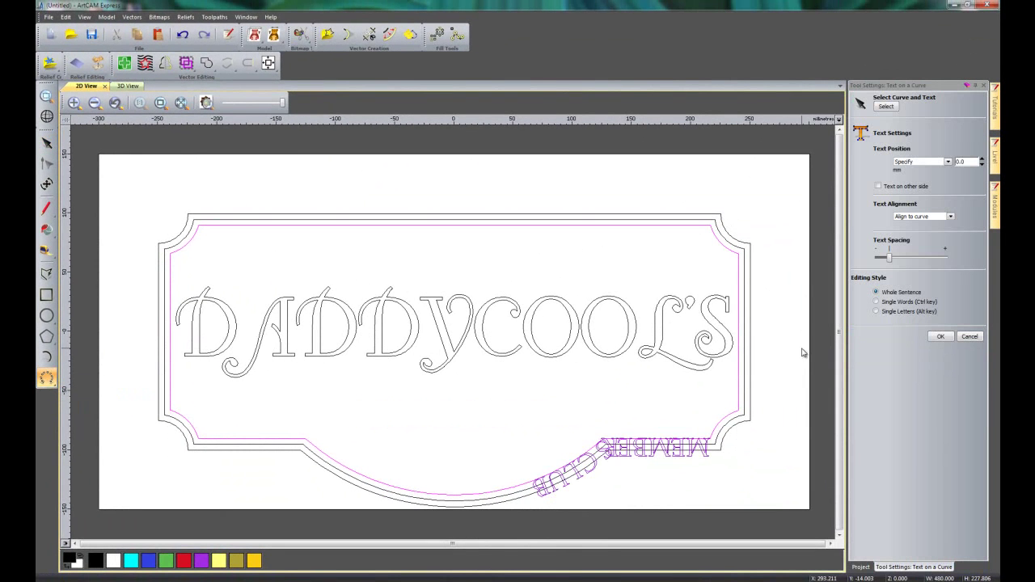
{"action": "left_click_drag", "start_coordinate": [651, 453], "coordinate": [485, 486]}
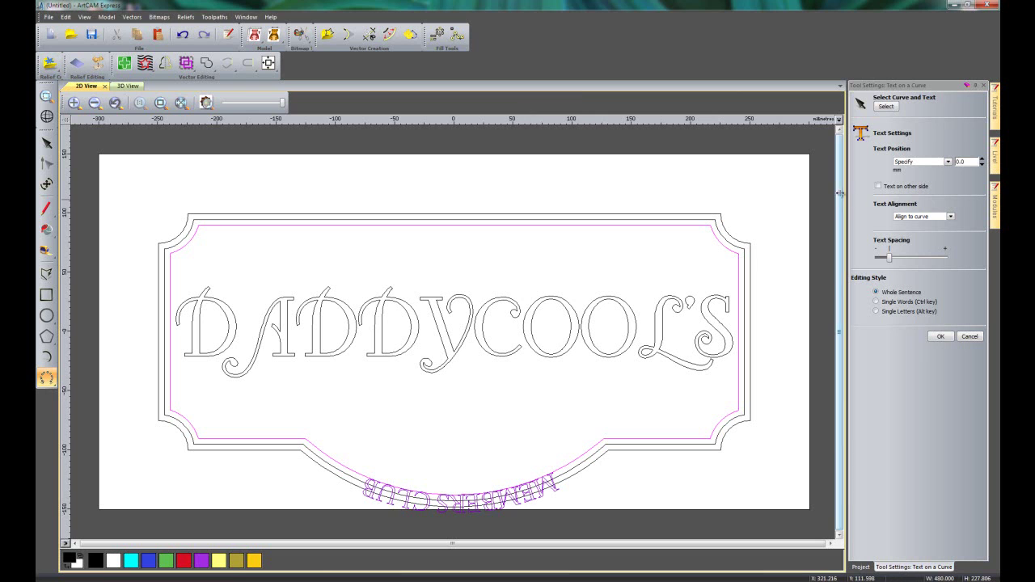
{"action": "left_click", "coordinate": [880, 187]}
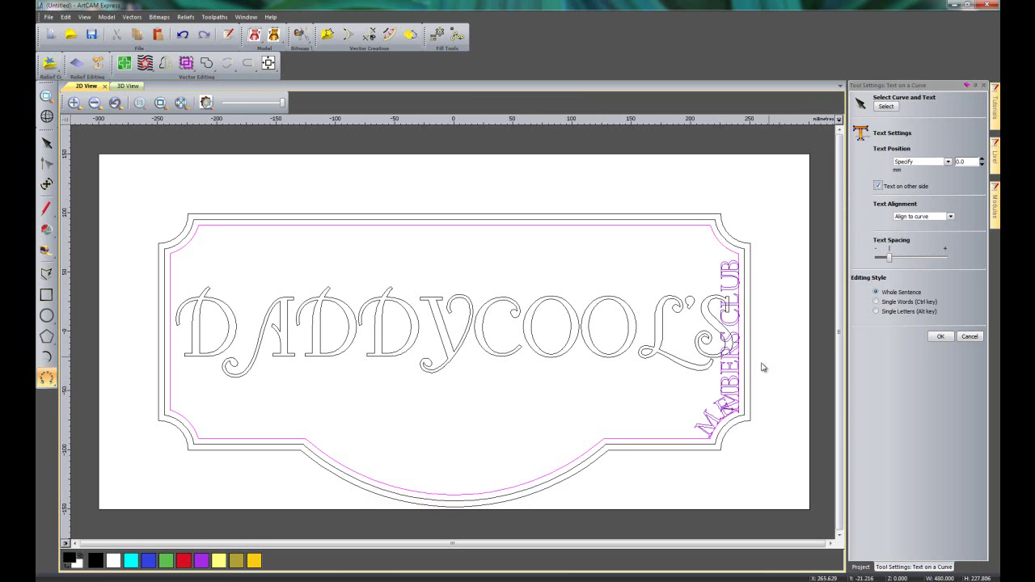
{"action": "left_click_drag", "start_coordinate": [729, 370], "coordinate": [420, 462]}
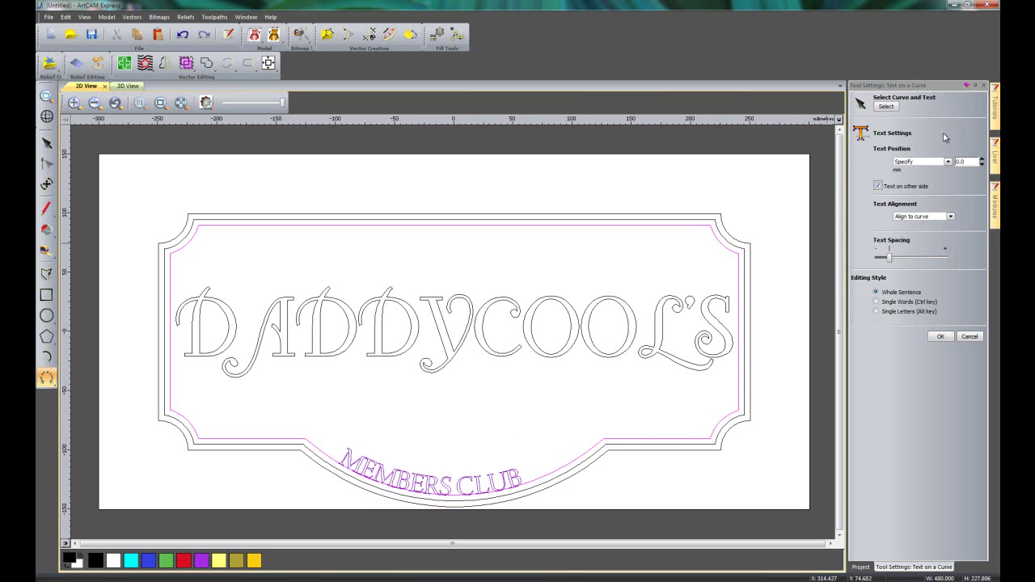
- Offset the wrapped MEMBERS CLUB text 10 mm from the curve and slide it along the bottom arc
{"action": "left_click", "coordinate": [982, 160]}
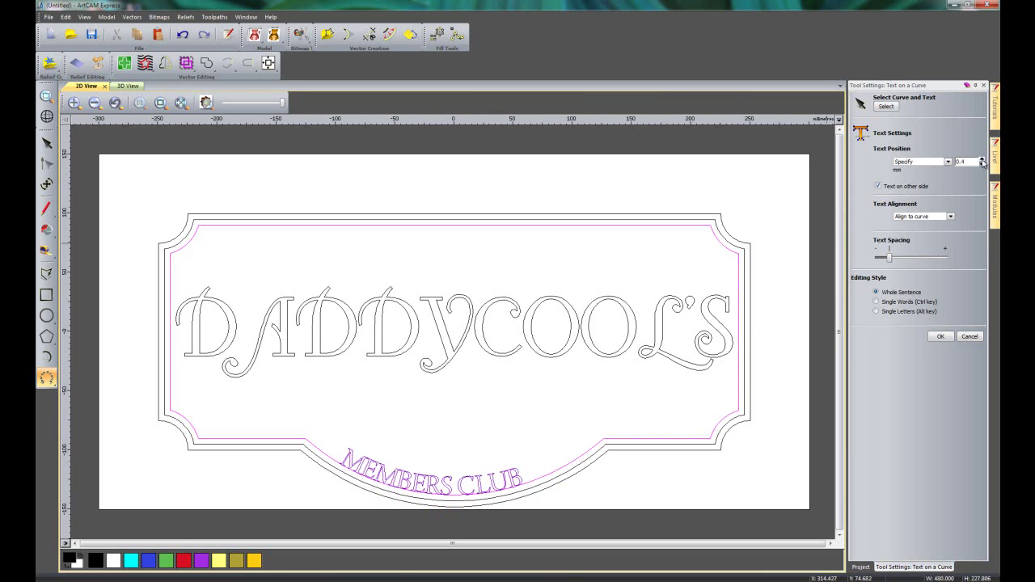
{"action": "left_click", "coordinate": [983, 161]}
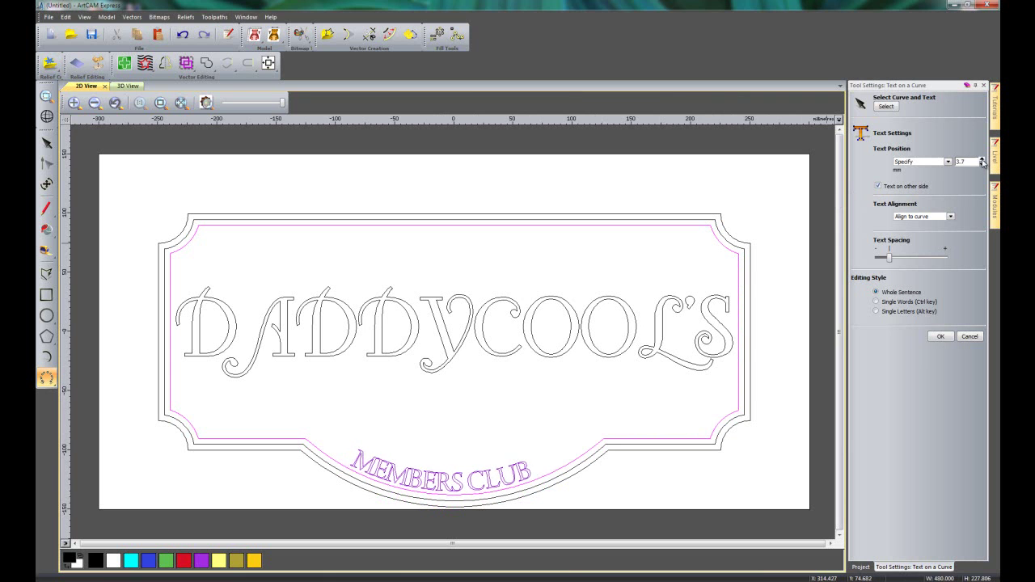
{"action": "left_click", "coordinate": [982, 160]}
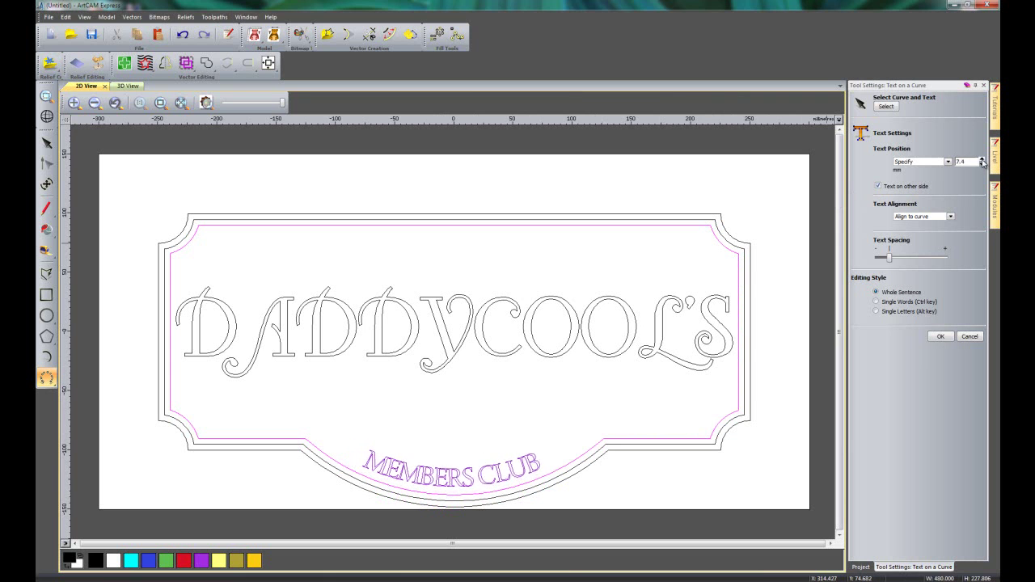
{"action": "left_click", "coordinate": [982, 160]}
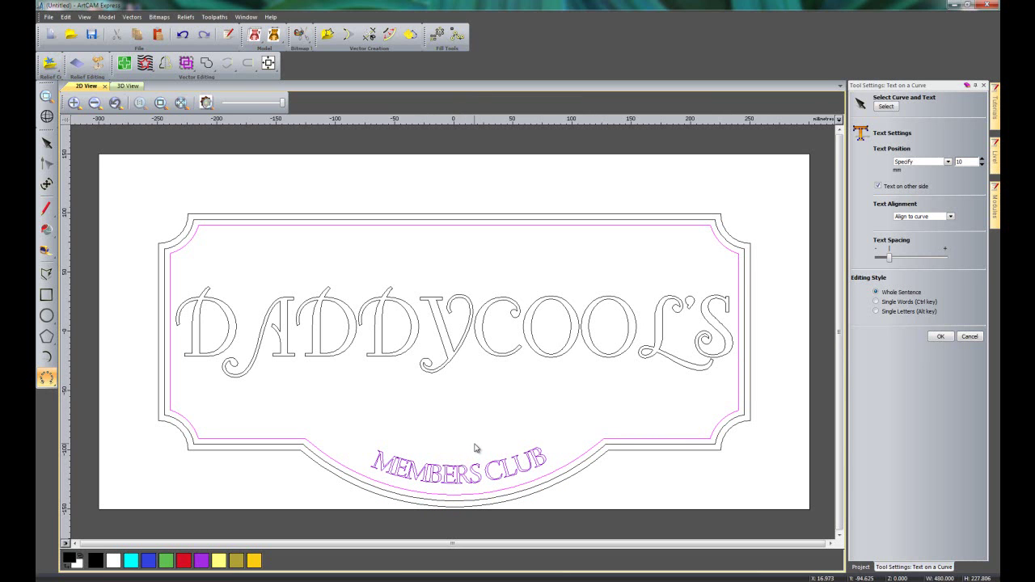
{"action": "left_click_drag", "start_coordinate": [508, 467], "coordinate": [463, 484]}
{"action": "scroll", "coordinate": [463, 484], "scroll_direction": "up", "scroll_amount": 3}
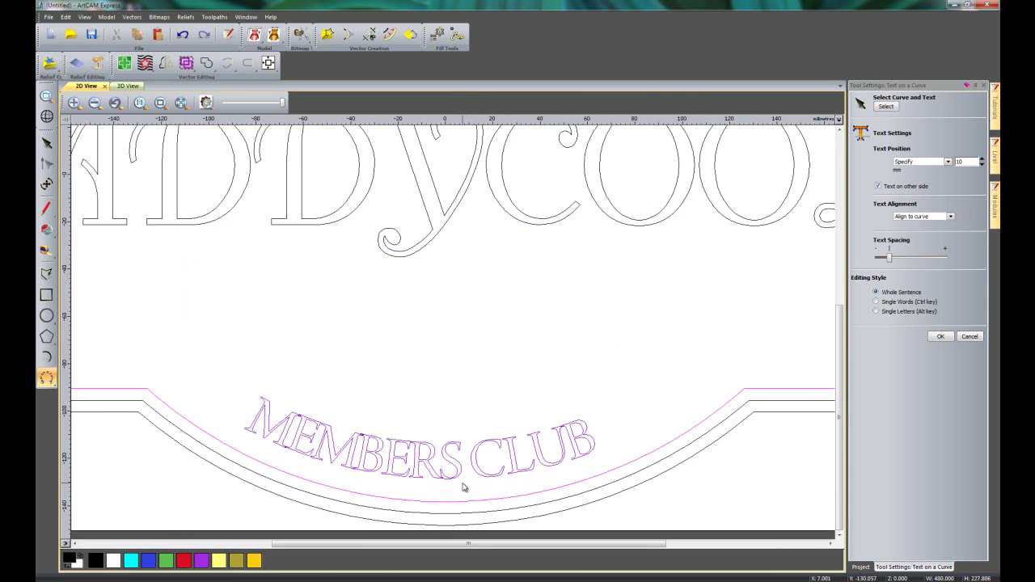
{"action": "scroll", "coordinate": [463, 481], "scroll_direction": "down", "scroll_amount": 1}
{"action": "mouse_move", "coordinate": [474, 393]}
{"action": "left_mouse_down"}
{"action": "mouse_move", "coordinate": [486, 390]}
{"action": "mouse_move", "coordinate": [470, 394]}
{"action": "left_mouse_up"}
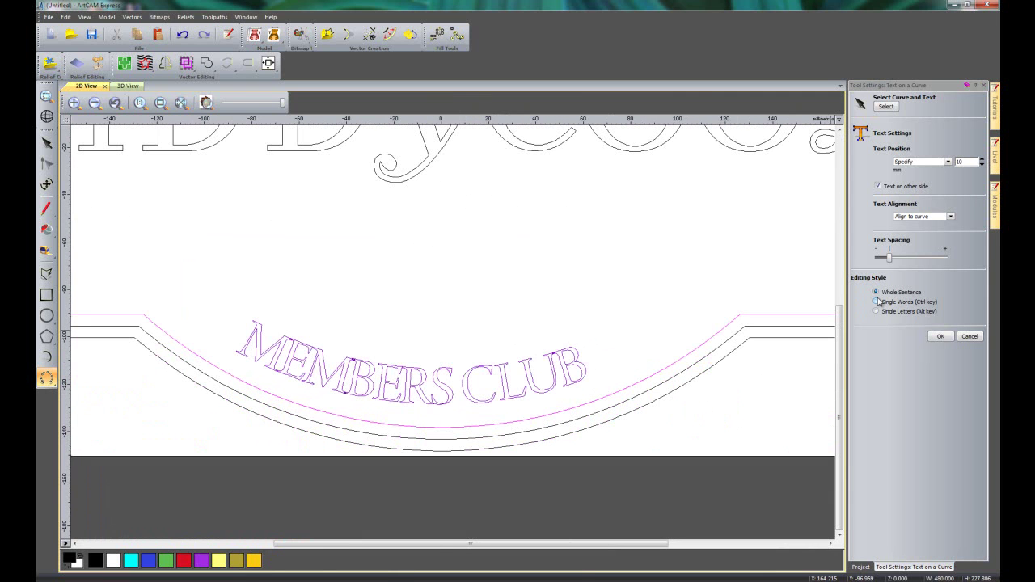
- Widen the MEMBERS CLUB text spacing slightly, adjust CLUB and its single letters along the curve, and accept the wrapped text
{"action": "left_click_drag", "start_coordinate": [890, 259], "coordinate": [893, 260]}
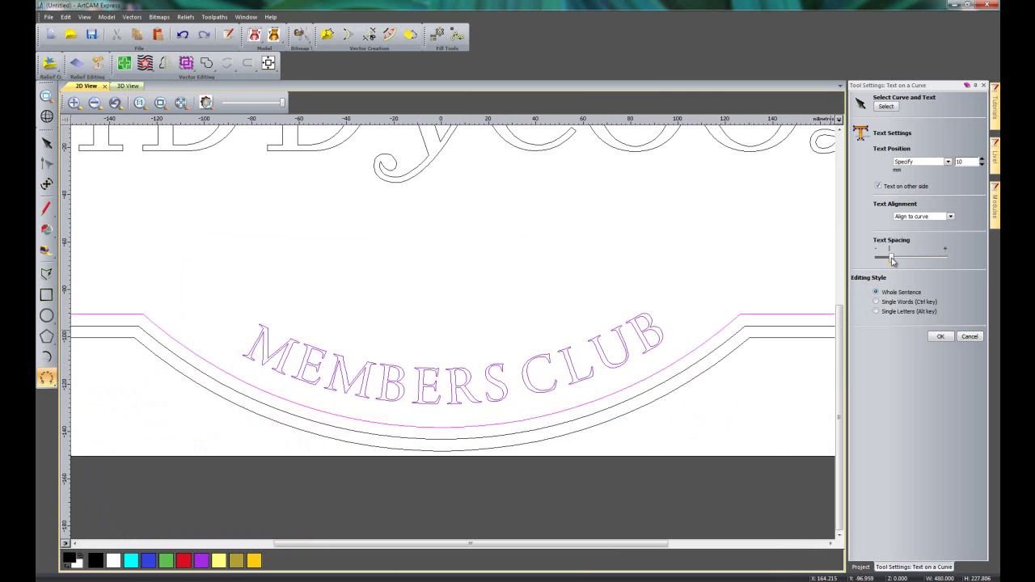
{"action": "mouse_move", "coordinate": [653, 339]}
{"action": "left_mouse_down"}
{"action": "mouse_move", "coordinate": [756, 280]}
{"action": "mouse_move", "coordinate": [674, 336]}
{"action": "left_mouse_up"}
{"action": "left_click", "coordinate": [885, 313]}
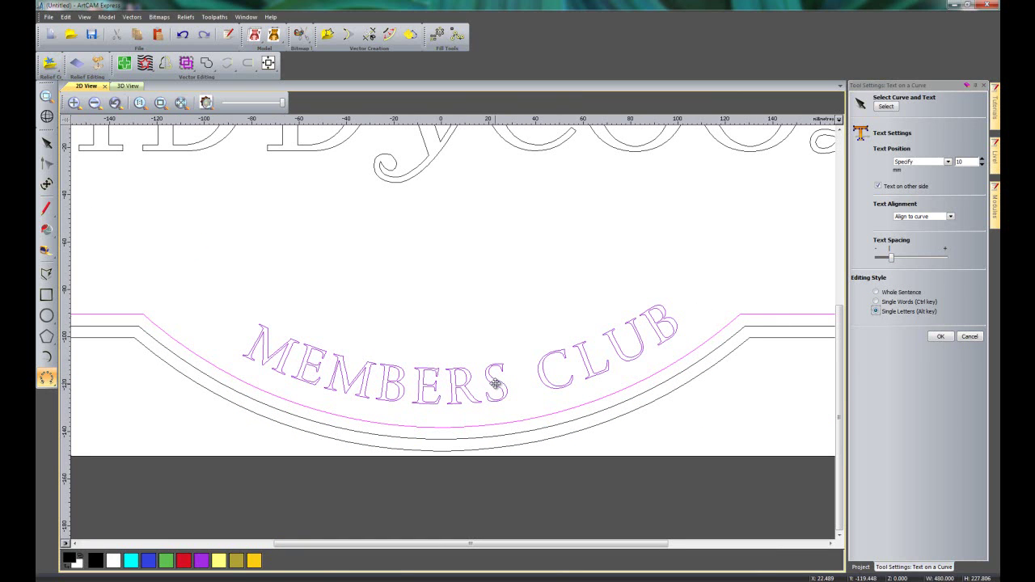
{"action": "left_click_drag", "start_coordinate": [495, 385], "coordinate": [496, 383]}
{"action": "left_click_drag", "start_coordinate": [664, 332], "coordinate": [648, 349]}
{"action": "mouse_move", "coordinate": [571, 384]}
{"action": "left_mouse_down"}
{"action": "mouse_move", "coordinate": [554, 389]}
{"action": "mouse_move", "coordinate": [588, 373]}
{"action": "mouse_move", "coordinate": [576, 377]}
{"action": "left_mouse_up"}
{"action": "left_click_drag", "start_coordinate": [621, 352], "coordinate": [603, 364]}
{"action": "left_click_drag", "start_coordinate": [656, 340], "coordinate": [639, 354]}
{"action": "left_click", "coordinate": [940, 336]}
{"action": "left_click", "coordinate": [485, 289]}
- Centre the complete sign, including all borders and both texts, in the model
{"action": "scroll", "coordinate": [462, 294], "scroll_direction": "down", "scroll_amount": 4}
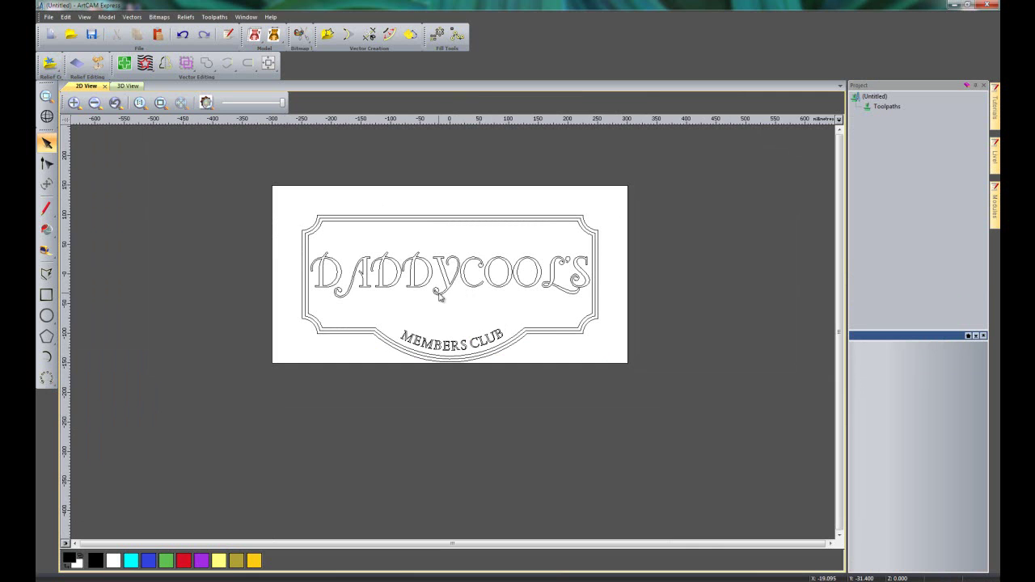
{"action": "scroll", "coordinate": [439, 291], "scroll_direction": "up", "scroll_amount": 3}
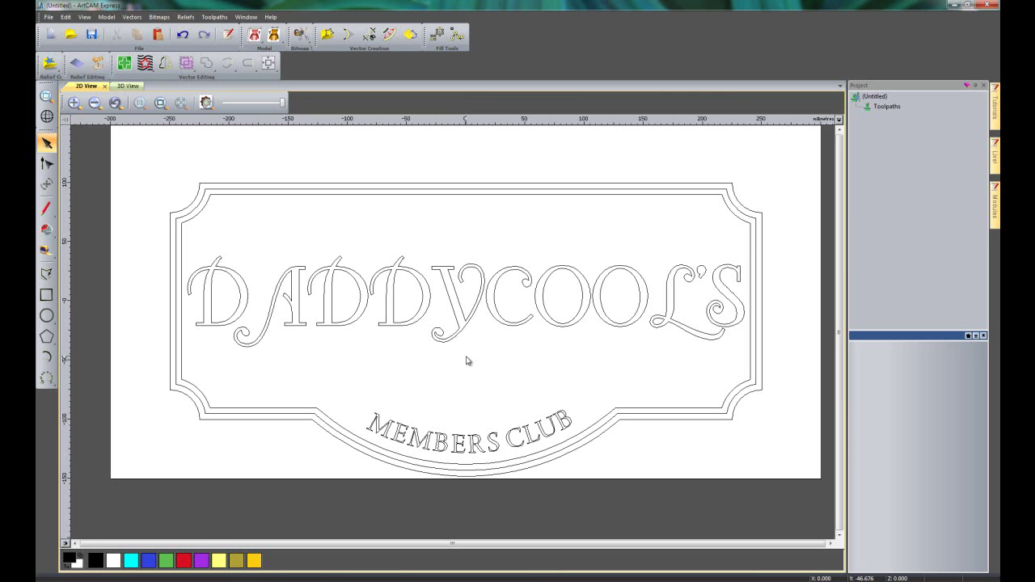
{"action": "left_click_drag", "start_coordinate": [152, 159], "coordinate": [804, 479]}
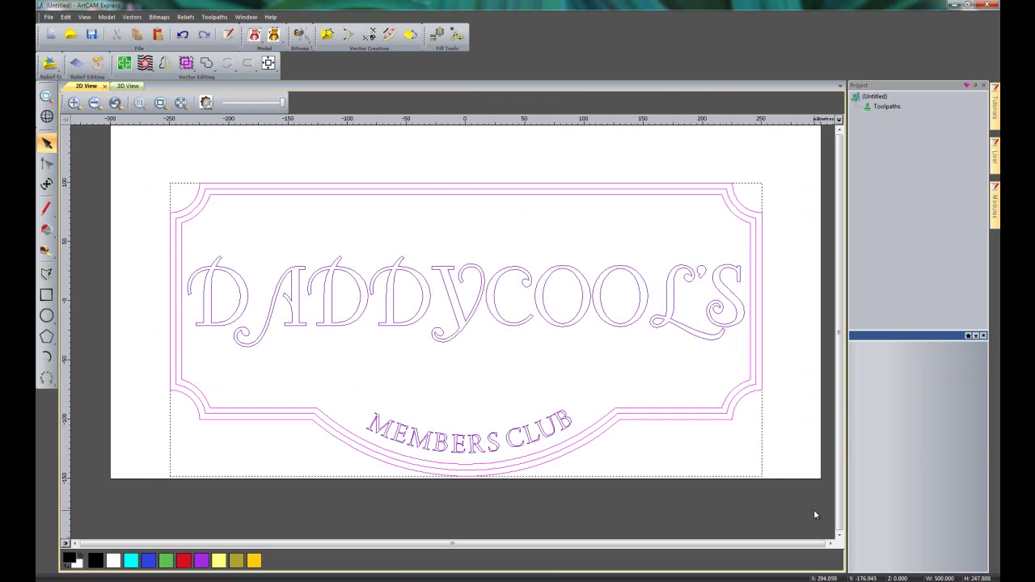
{"action": "left_click", "coordinate": [269, 62]}
{"action": "left_click", "coordinate": [134, 415]}
{"action": "middle_click_drag", "start_coordinate": [546, 357], "coordinate": [529, 376]}
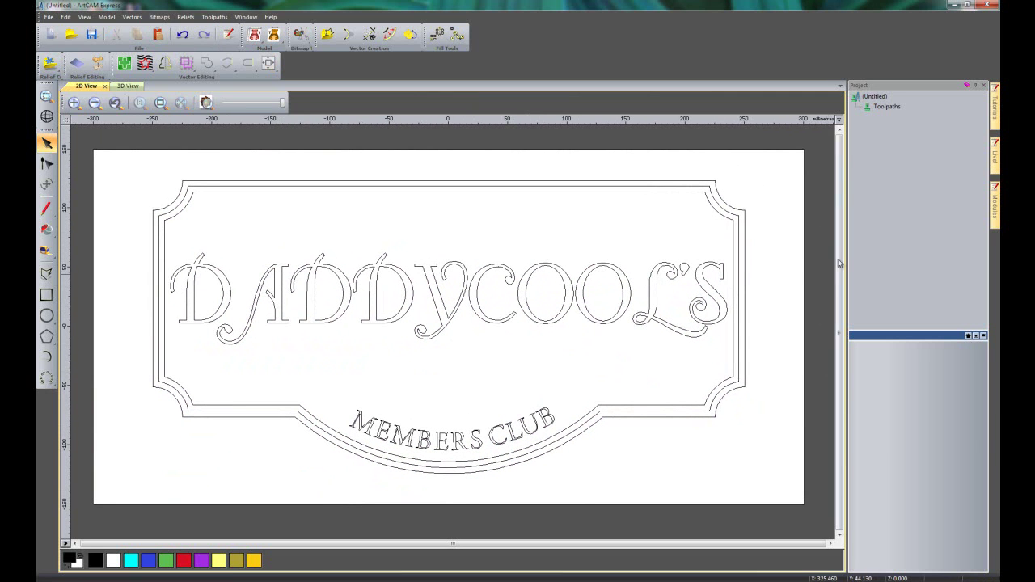
- Start a 2D Area Clearance toolpath for the innermost border vector with a finish depth of 5 mm
{"action": "left_click", "coordinate": [883, 107]}
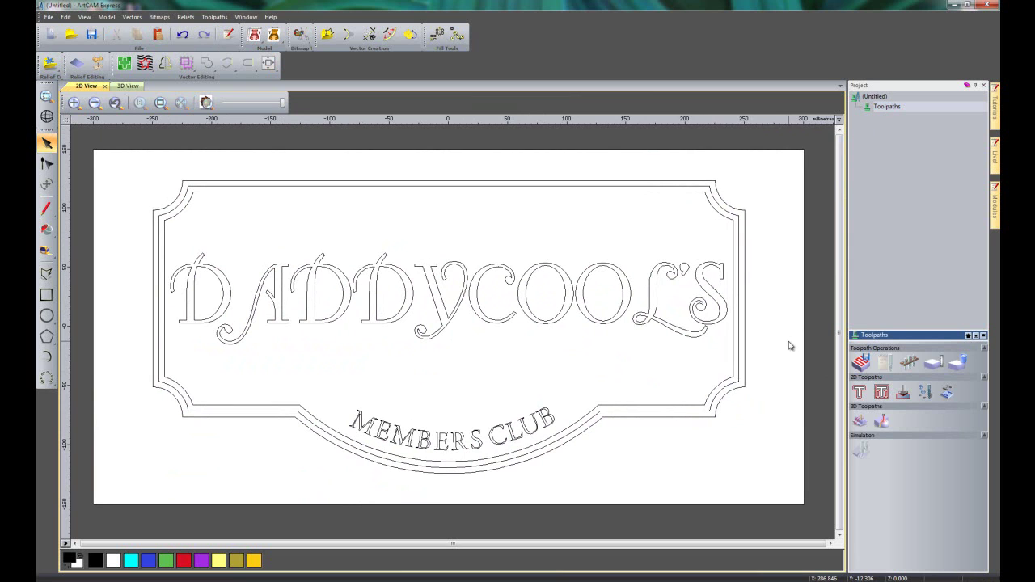
{"action": "left_click", "coordinate": [724, 390]}
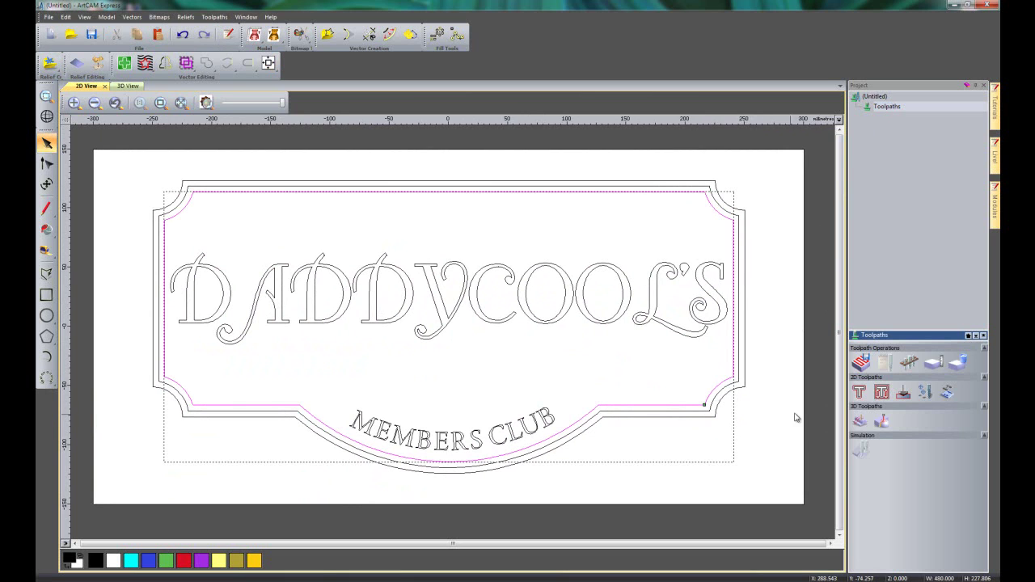
{"action": "left_click", "coordinate": [882, 392]}
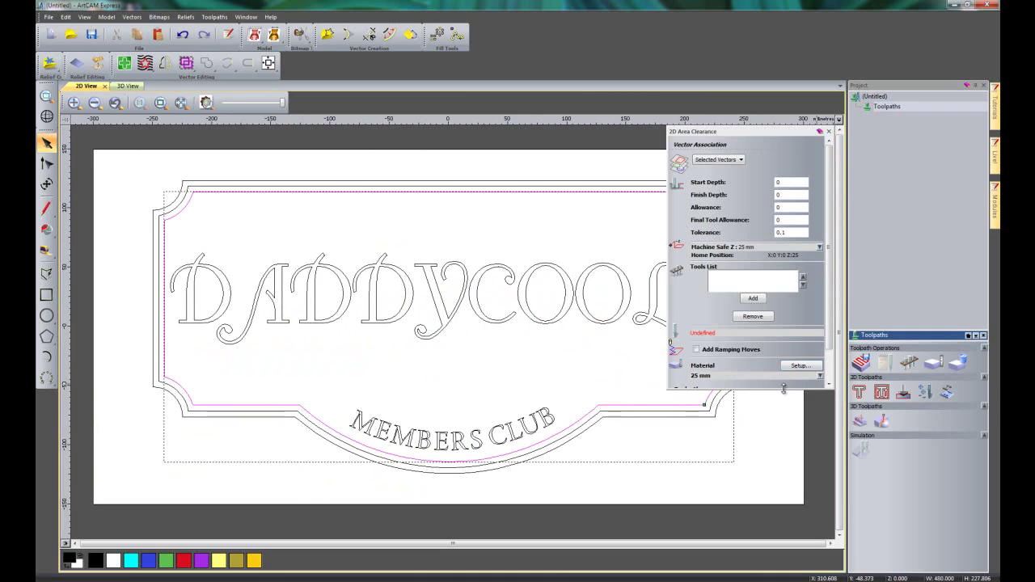
{"action": "left_click_drag", "start_coordinate": [784, 392], "coordinate": [785, 436]}
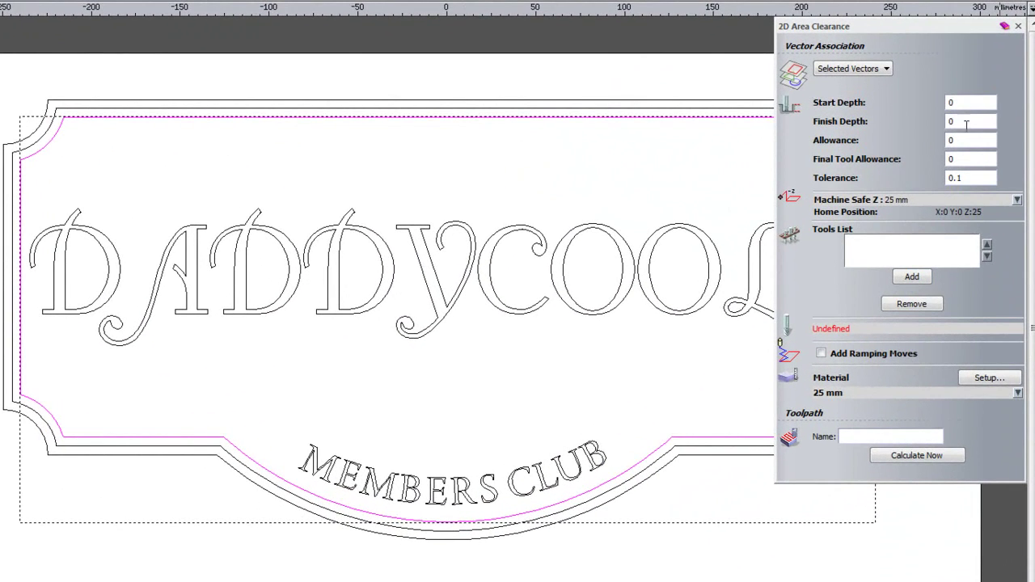
{"action": "double_click", "coordinate": [967, 123]}
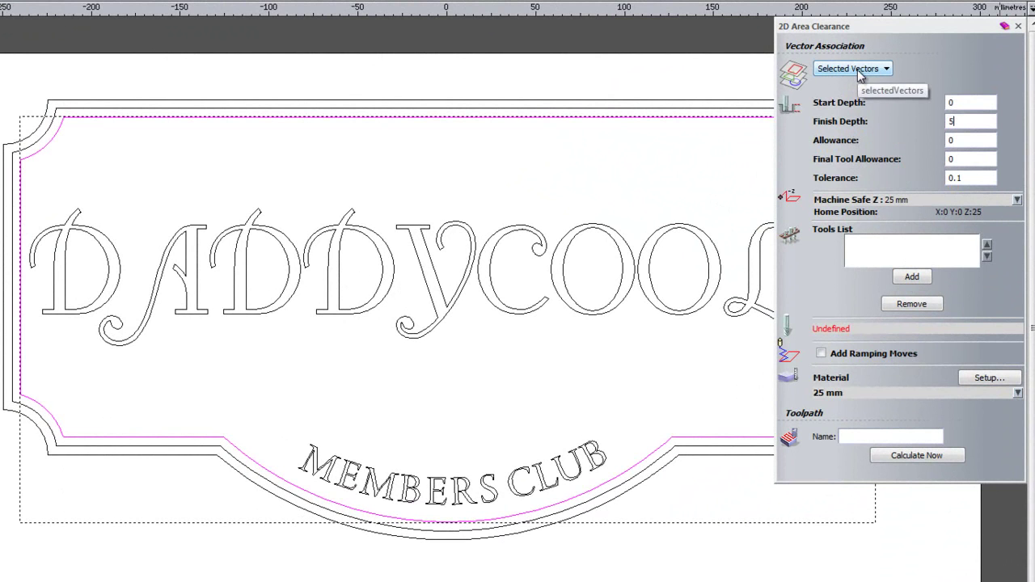
- Add the End Mill 12 mm and End Mill 6 mm wood or plastic tools to the area clearance
{"action": "left_click", "coordinate": [909, 278]}
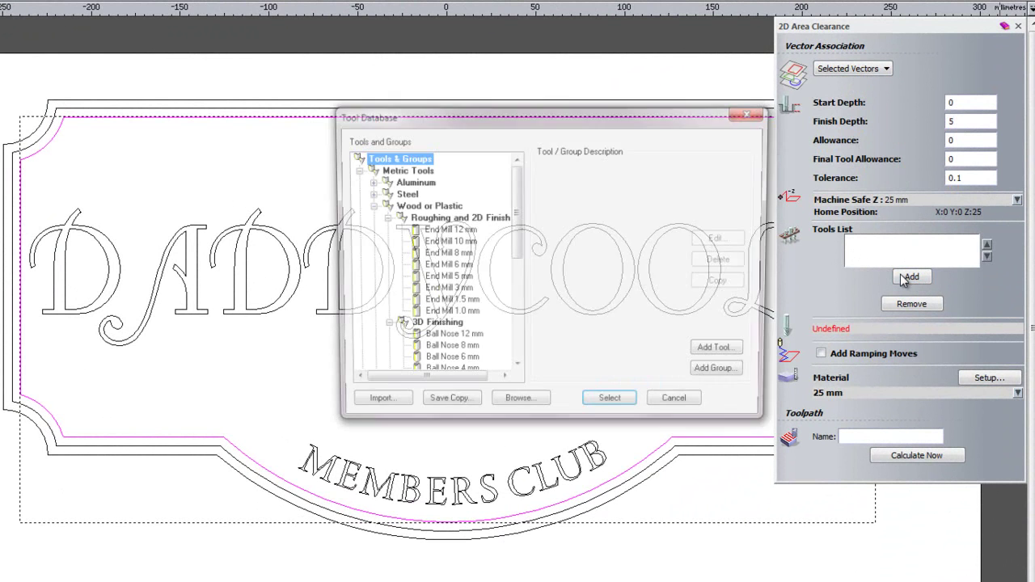
{"action": "left_click", "coordinate": [457, 232]}
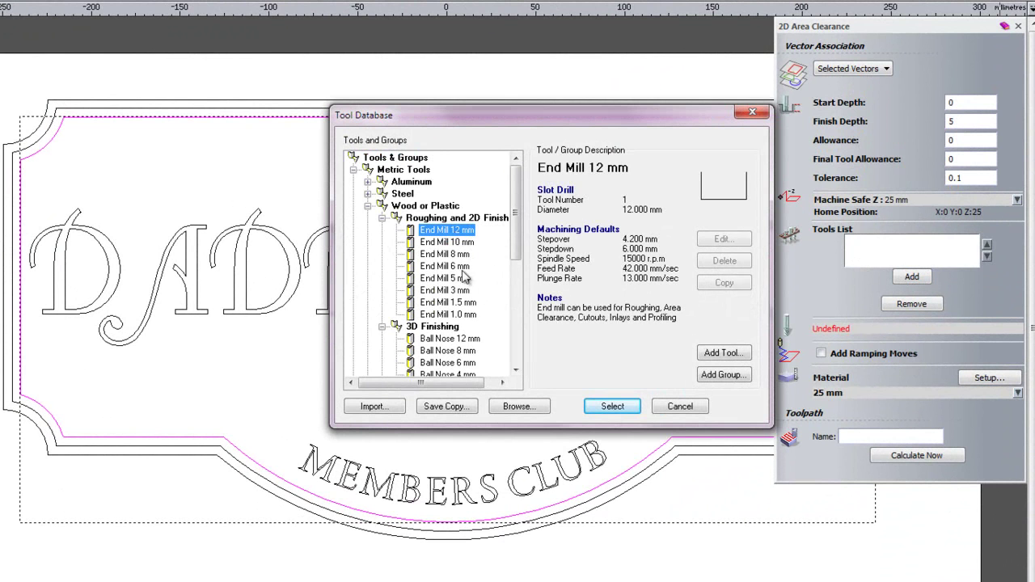
{"action": "left_click", "coordinate": [620, 407]}
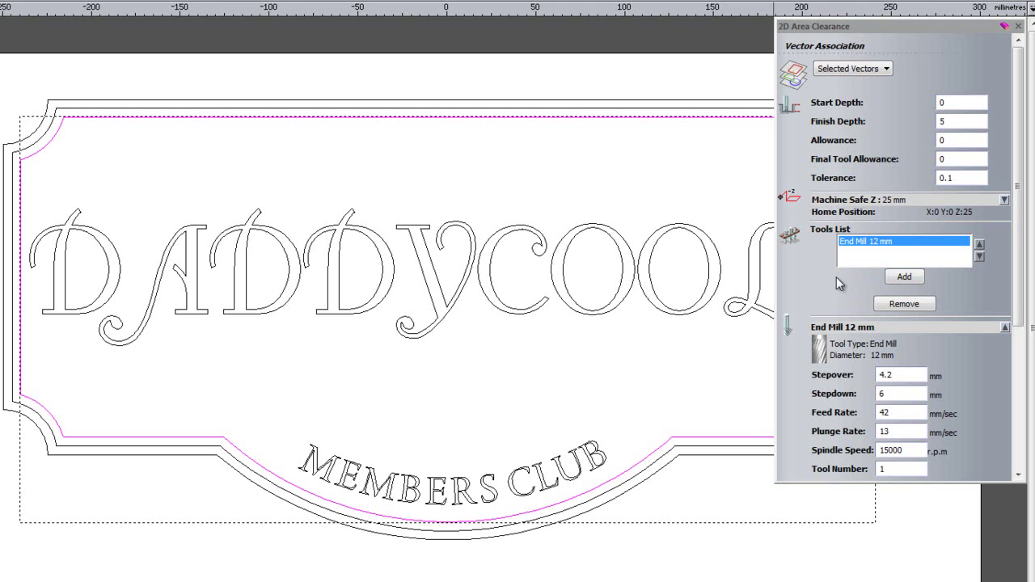
{"action": "left_click", "coordinate": [904, 276]}
{"action": "left_click", "coordinate": [464, 270]}
{"action": "double_click", "coordinate": [464, 269]}
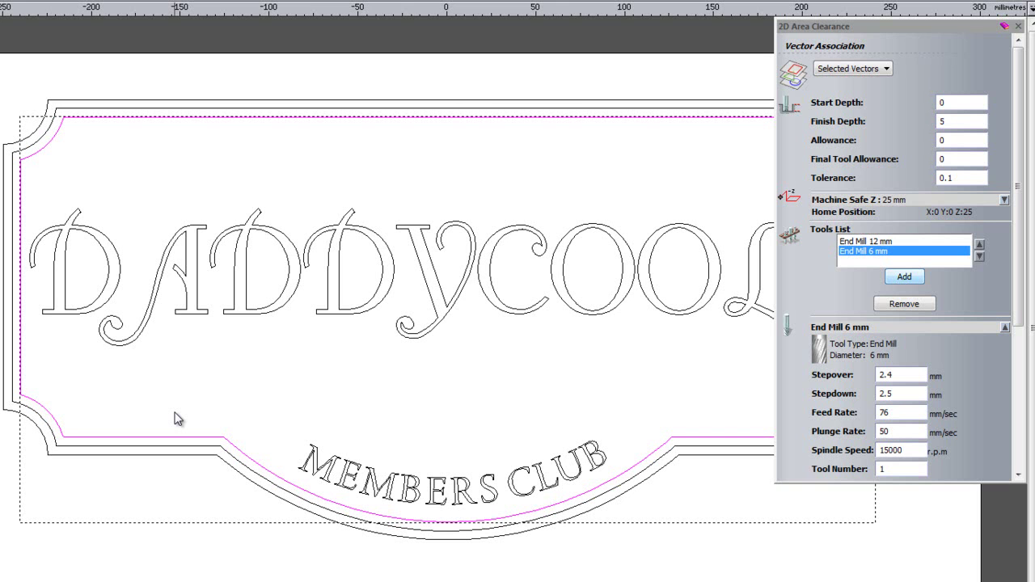
- Calculate the area clearance toolpath with the Raster strategy and close its settings
{"action": "scroll", "coordinate": [1012, 303], "scroll_direction": "down", "scroll_amount": 5}
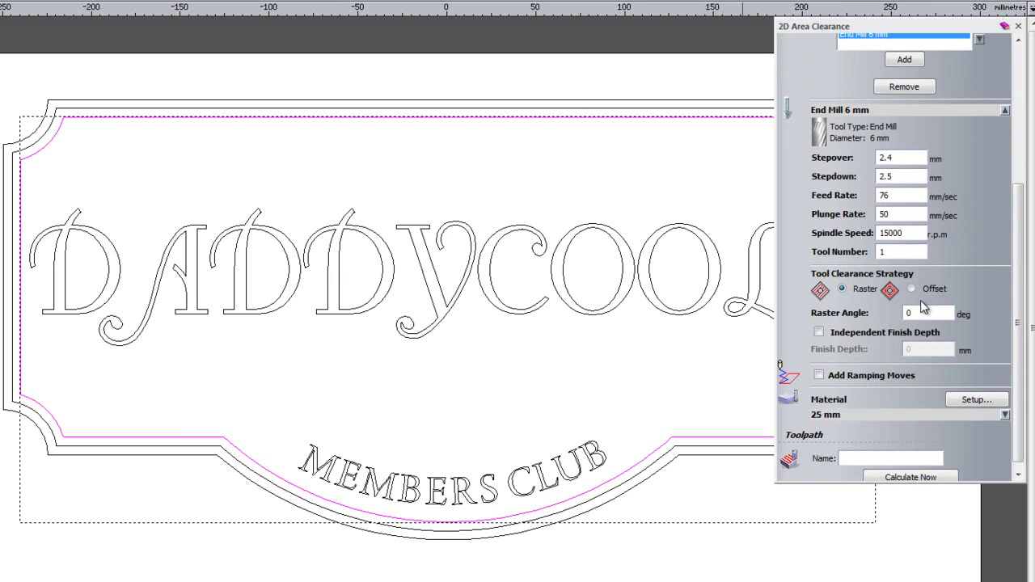
{"action": "scroll", "coordinate": [1021, 318], "scroll_direction": "down", "scroll_amount": 1}
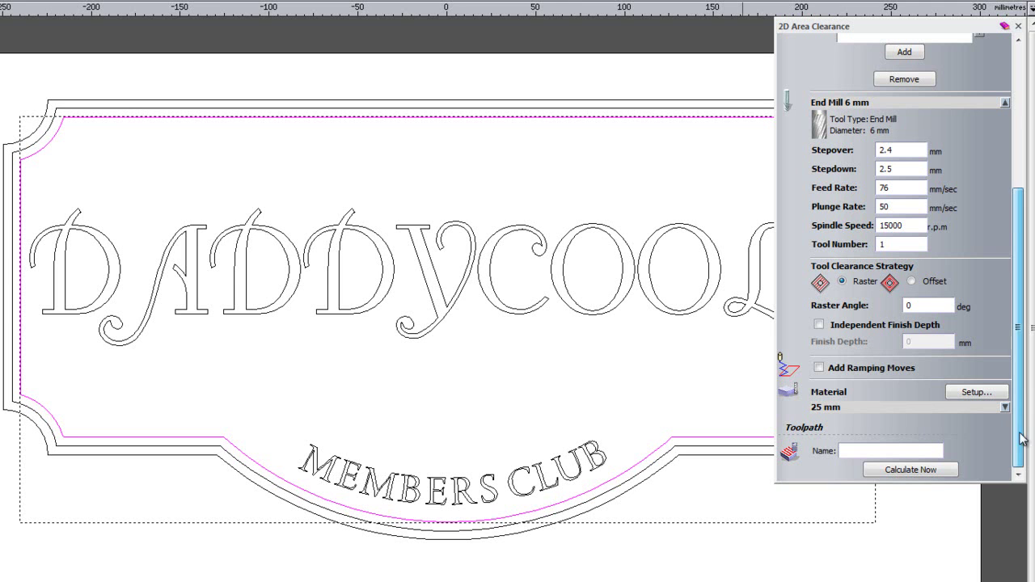
{"action": "left_click", "coordinate": [927, 473]}
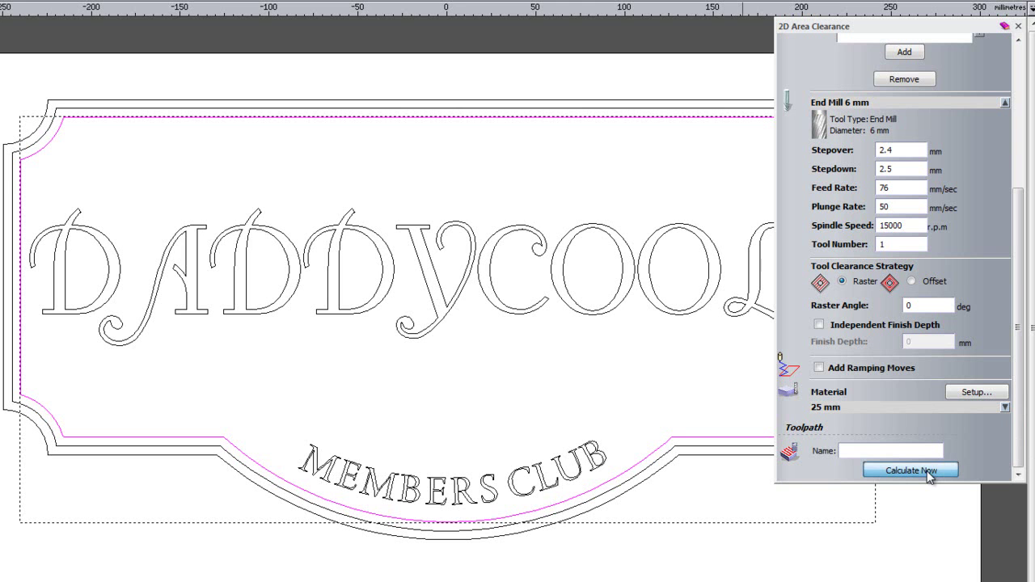
{"action": "left_click", "coordinate": [1020, 27]}
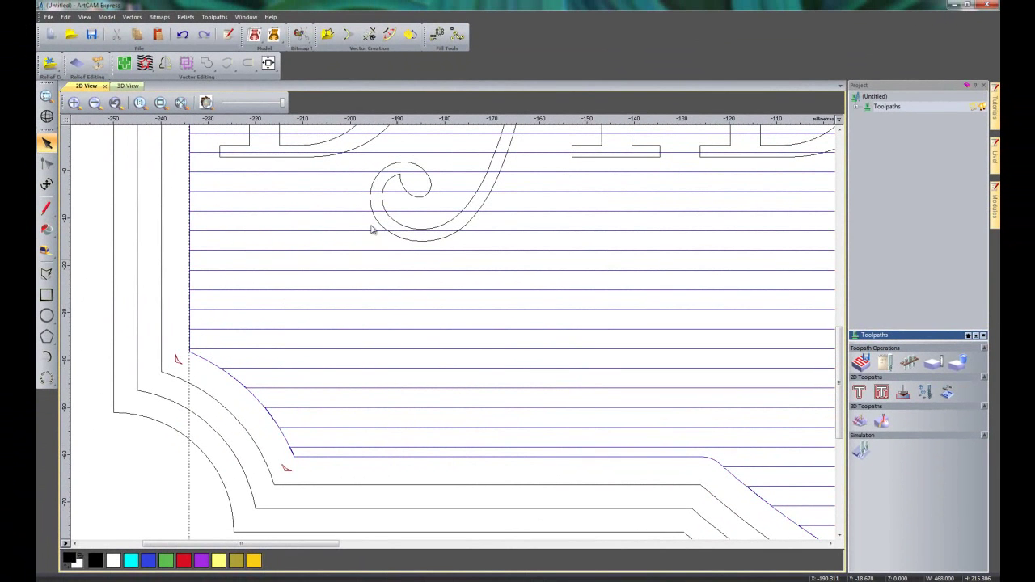
- Inspect the clearance passes in the plaque's lower corner, hide the toolpaths in the 2D view and expand their list
{"action": "left_click", "coordinate": [238, 393]}
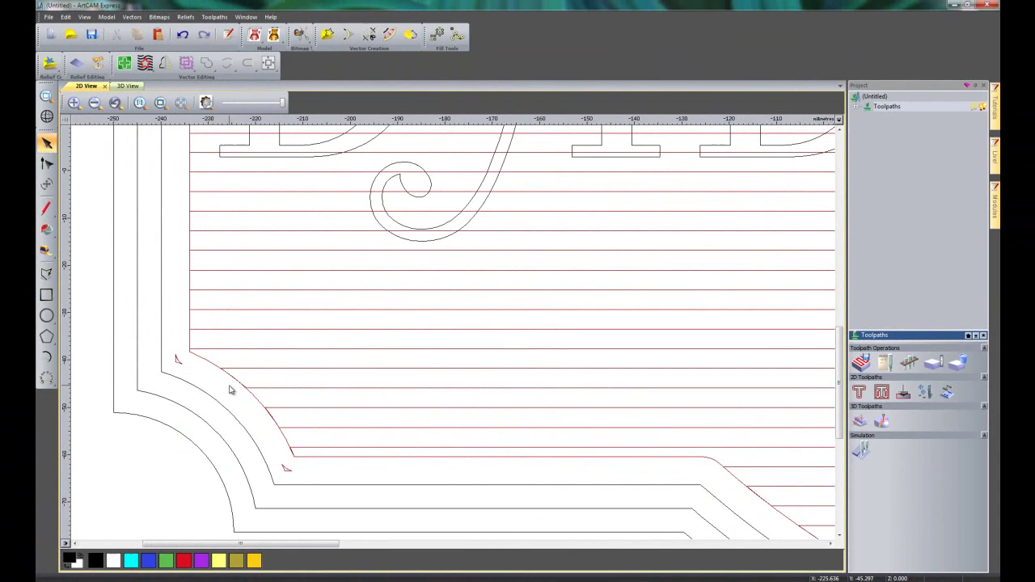
{"action": "left_click", "coordinate": [177, 362]}
{"action": "left_click", "coordinate": [188, 369]}
{"action": "scroll", "coordinate": [506, 439], "scroll_direction": "down", "scroll_amount": 5}
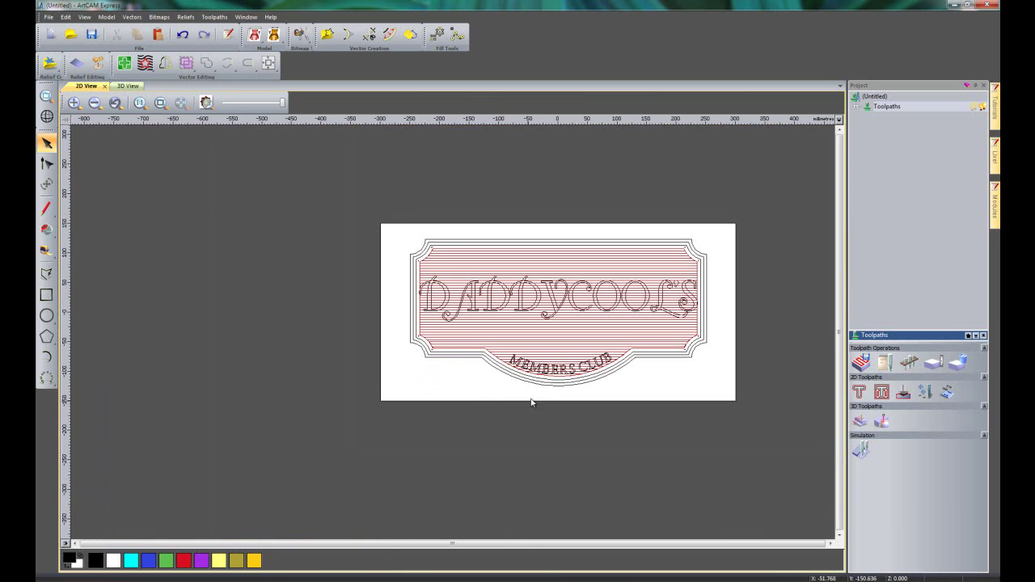
{"action": "scroll", "coordinate": [527, 409], "scroll_direction": "up", "scroll_amount": 1}
{"action": "middle_click_drag", "start_coordinate": [689, 157], "coordinate": [623, 196]}
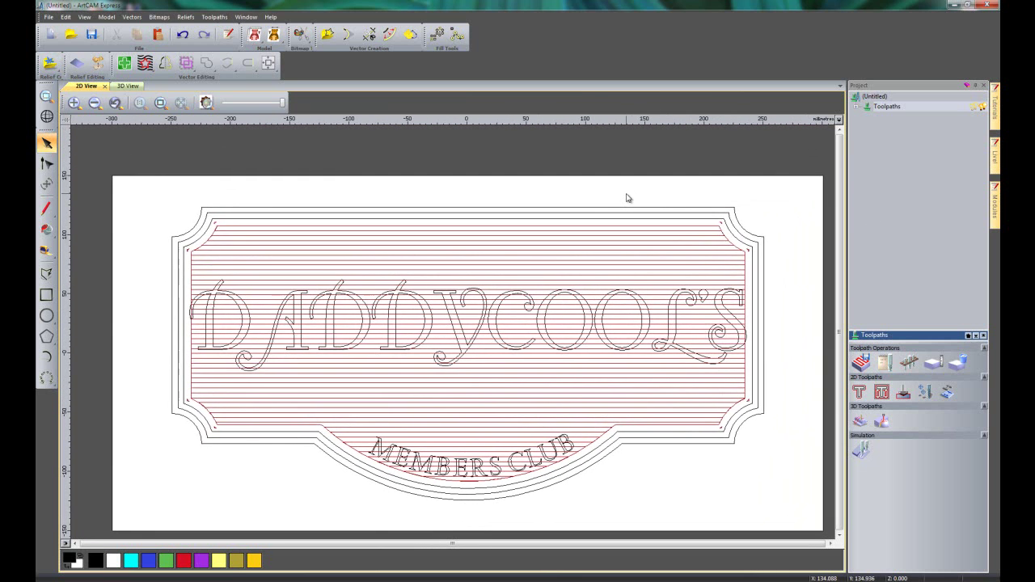
{"action": "left_click", "coordinate": [974, 107]}
{"action": "left_click", "coordinate": [857, 107]}
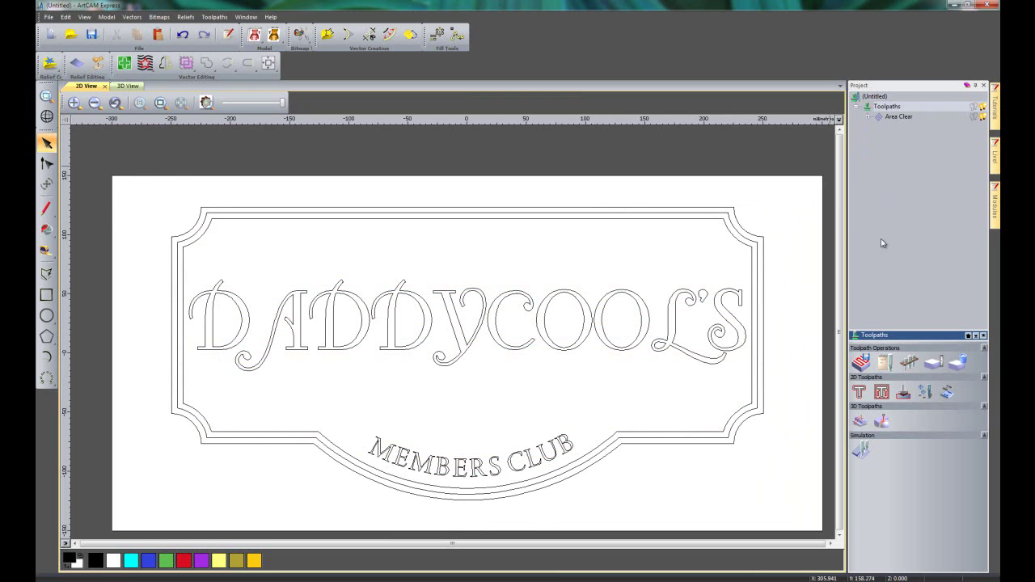
- Start a 2D Area Clearance toolpath for the DADDYCOOL'S lettering with a start depth of 5 mm and a finish depth of 7.5 mm
{"action": "left_click", "coordinate": [881, 394]}
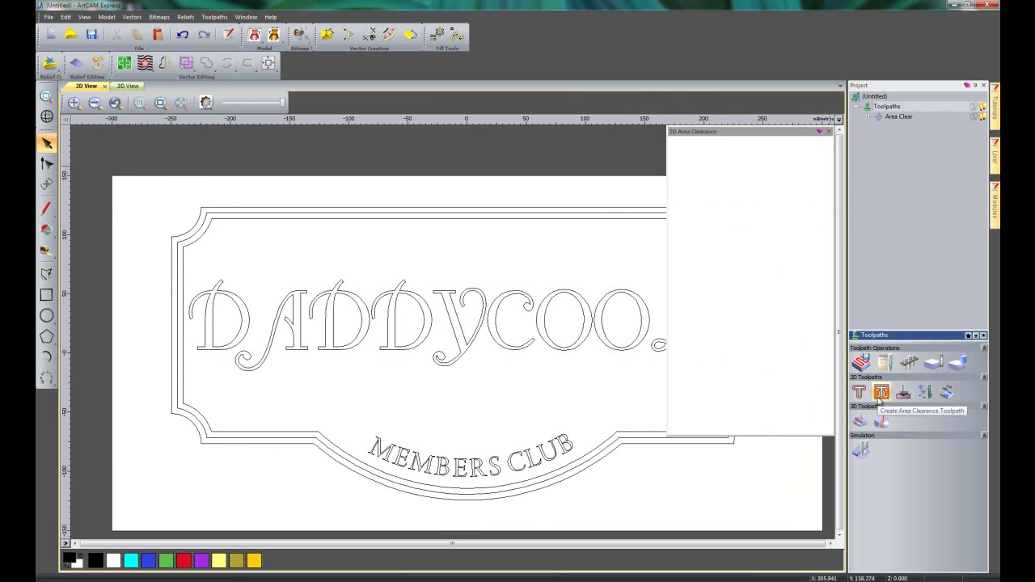
{"action": "left_click", "coordinate": [592, 322]}
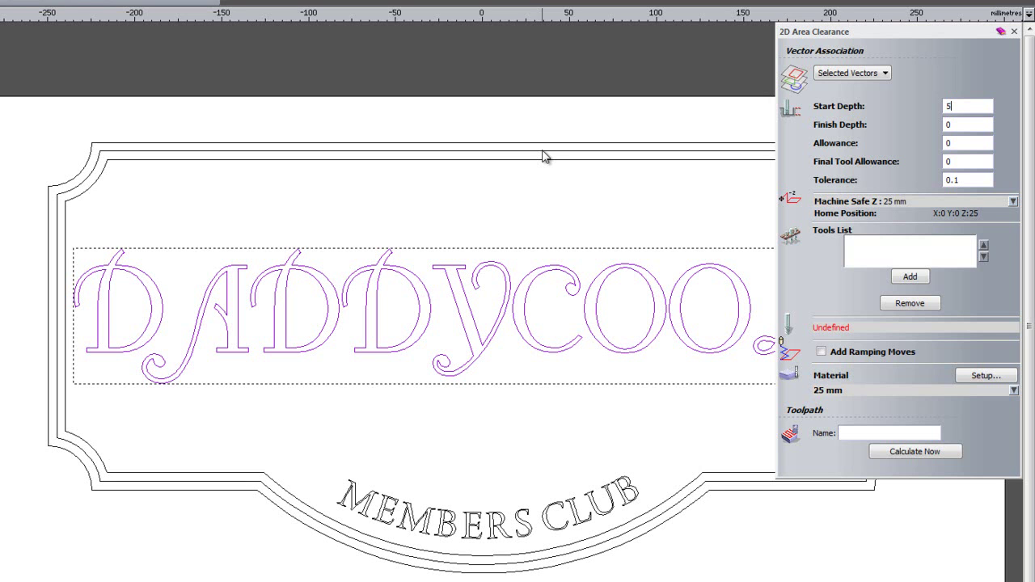
{"action": "double_click", "coordinate": [967, 126]}
{"action": "type", "text": "7.5"}
- Add the End Mill 6 mm, End Mill 3 mm and End Mill 1.5 mm wood or plastic tools to the lettering's area clearance
{"action": "left_click", "coordinate": [911, 277]}
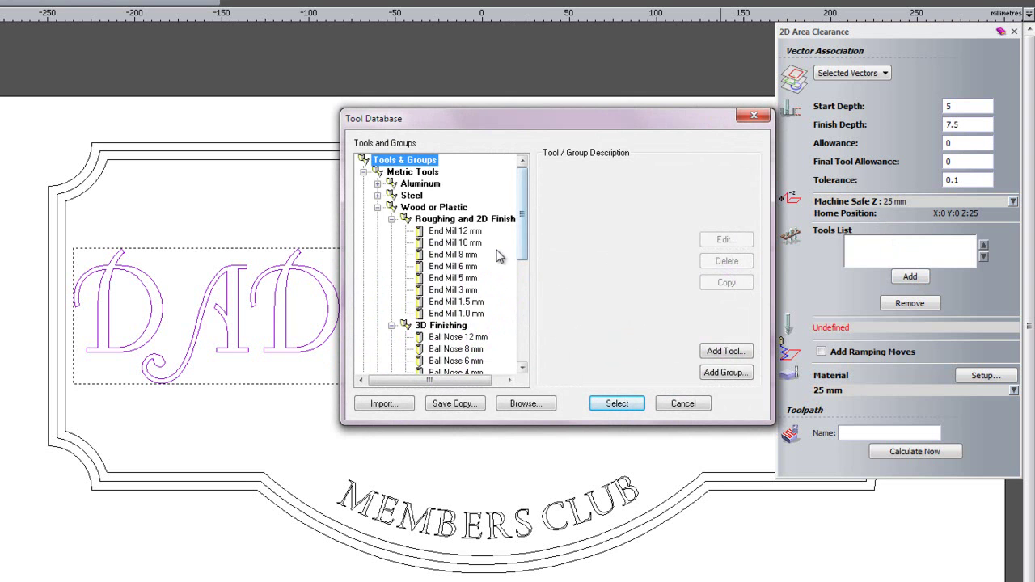
{"action": "left_click", "coordinate": [468, 268]}
{"action": "double_click", "coordinate": [467, 268]}
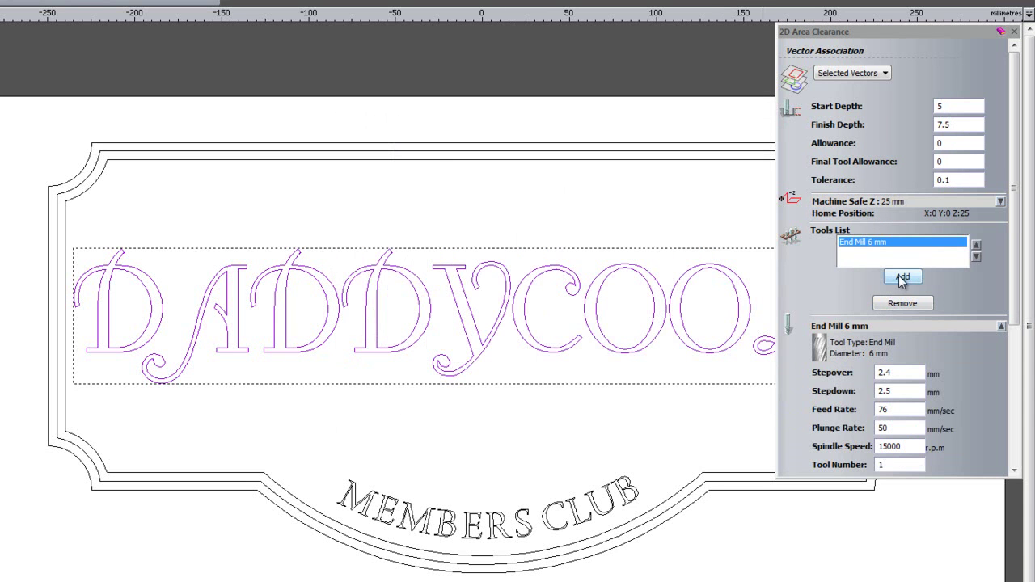
{"action": "left_click", "coordinate": [899, 275]}
{"action": "double_click", "coordinate": [468, 291]}
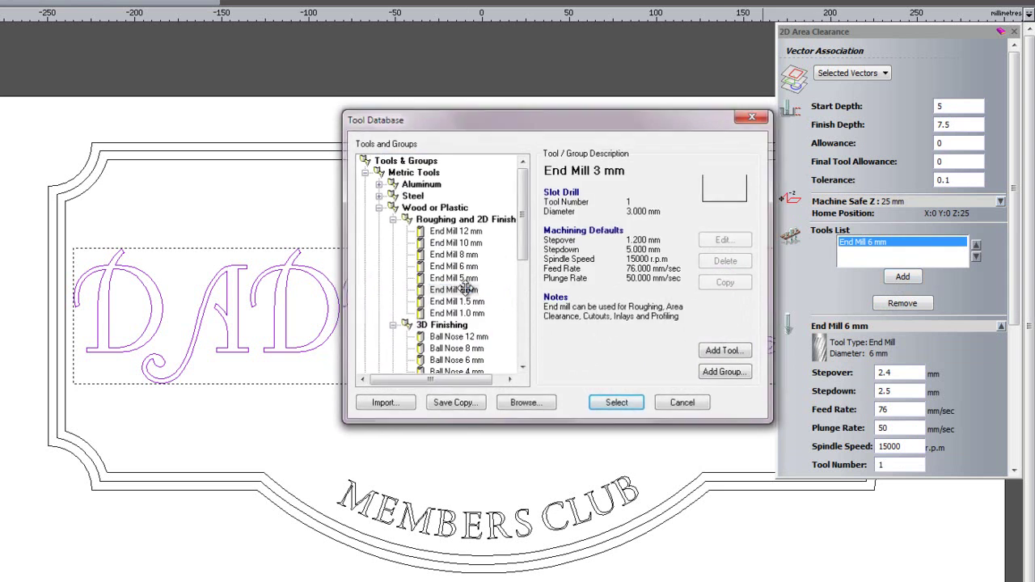
{"action": "left_click", "coordinate": [903, 277]}
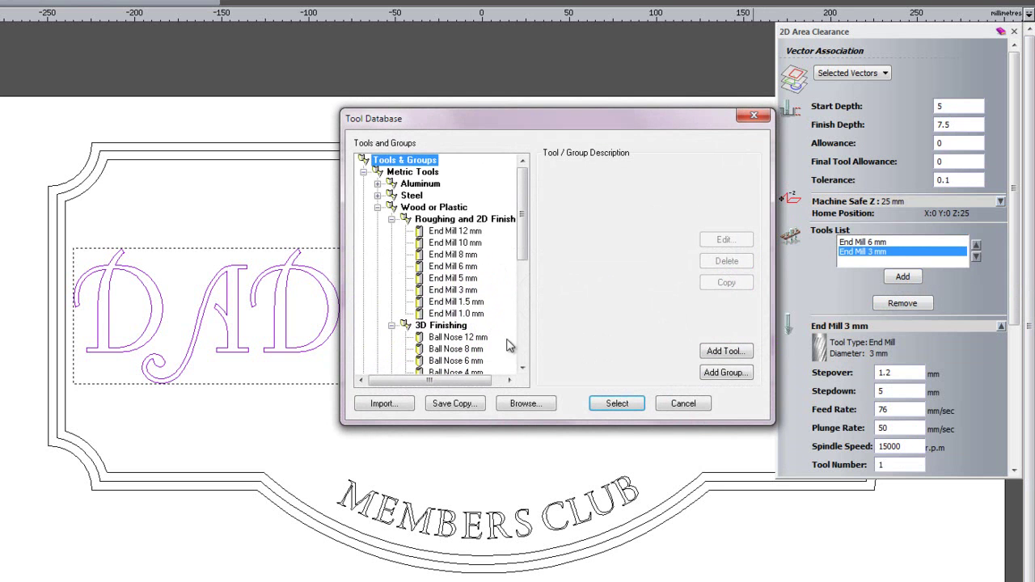
{"action": "left_click", "coordinate": [466, 304]}
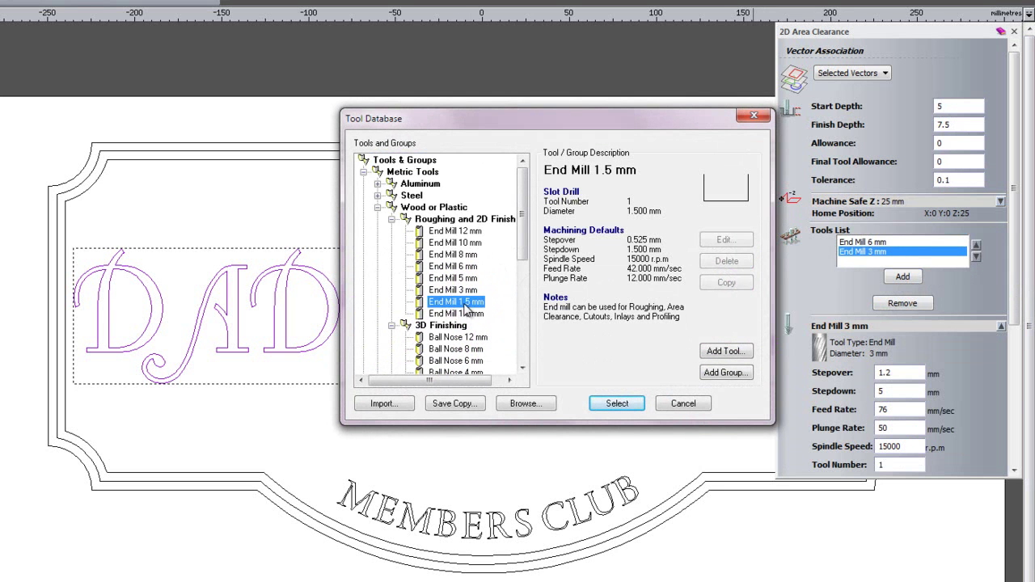
{"action": "left_click", "coordinate": [617, 403]}
- Calculate the lettering's area clearance toolpath with the Raster strategy and close its settings
{"action": "left_click_drag", "start_coordinate": [1021, 311], "coordinate": [1022, 453]}
{"action": "left_click", "coordinate": [905, 468]}
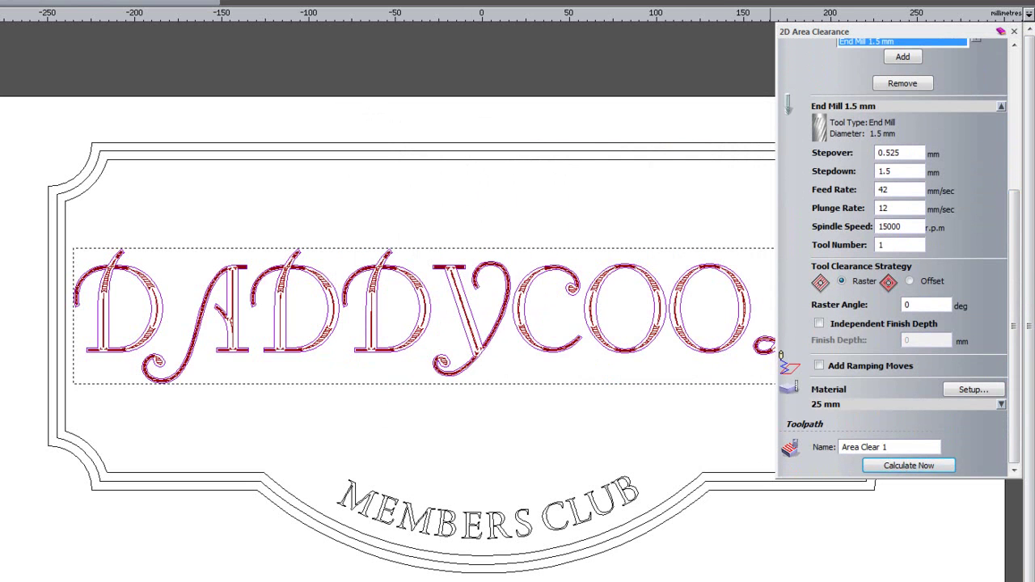
{"action": "left_click", "coordinate": [1014, 31]}
- Inspect each tool's clearance passes inside the first letters D and A, and hide the lettering toolpath in the 2D view
{"action": "scroll", "coordinate": [65, 303], "scroll_direction": "up", "scroll_amount": 3}
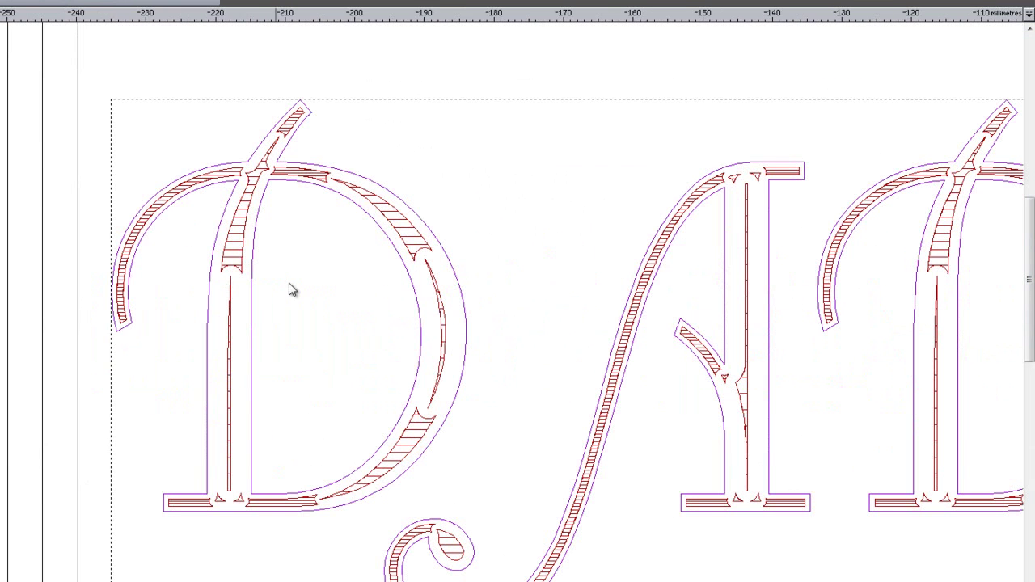
{"action": "left_click", "coordinate": [296, 346]}
{"action": "left_click", "coordinate": [230, 326]}
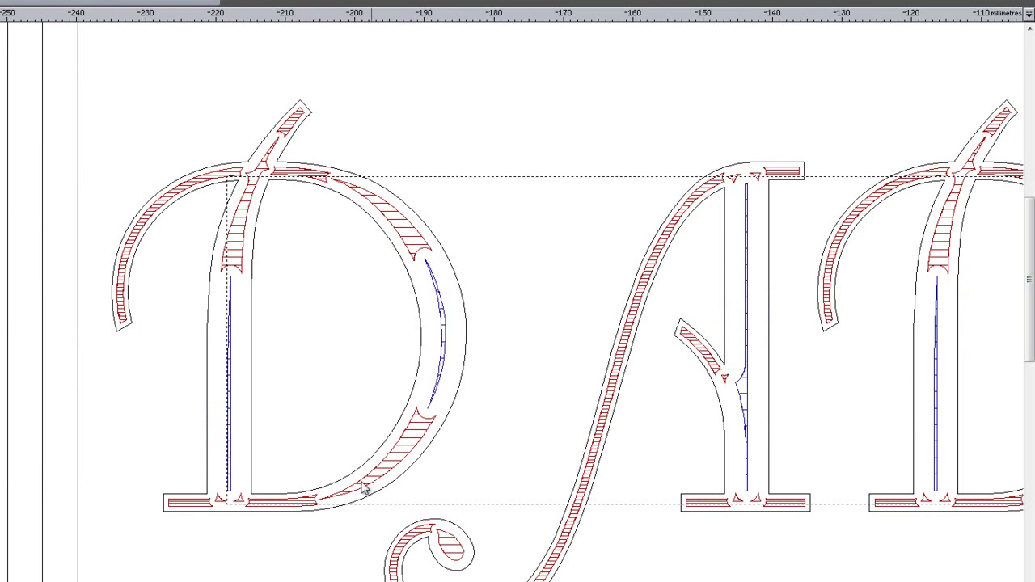
{"action": "left_click", "coordinate": [411, 240]}
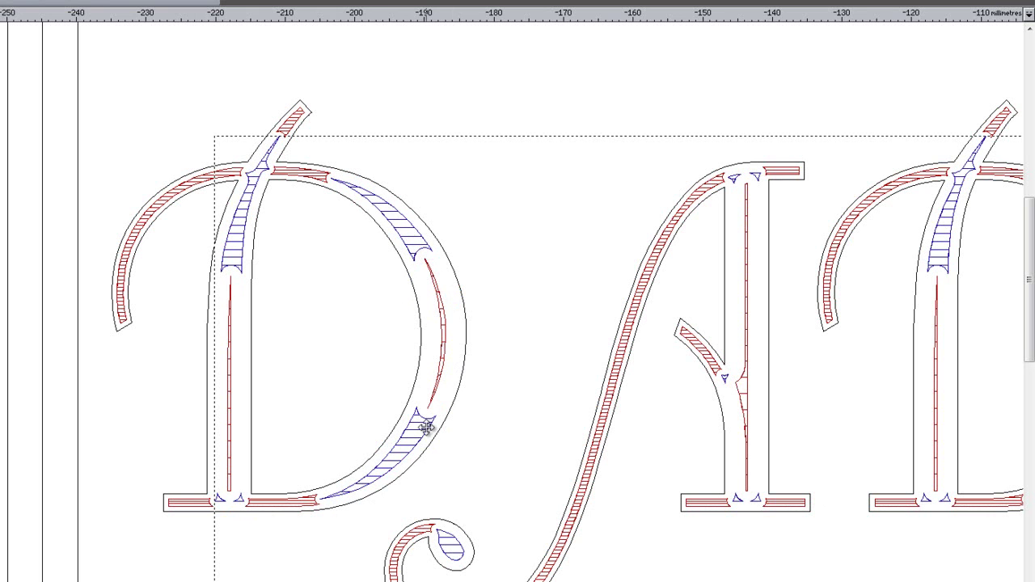
{"action": "left_click", "coordinate": [314, 174]}
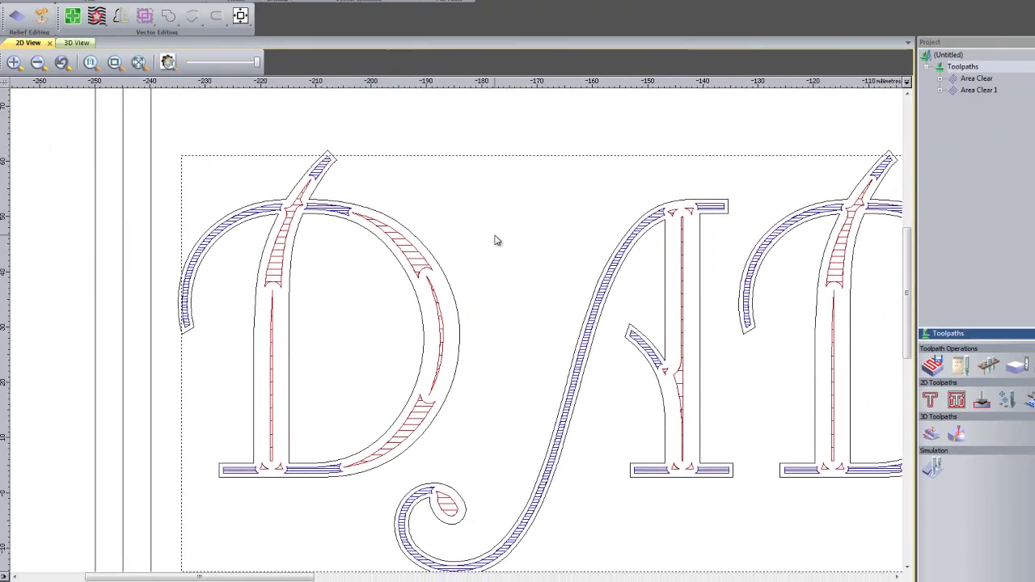
{"action": "left_click", "coordinate": [530, 249]}
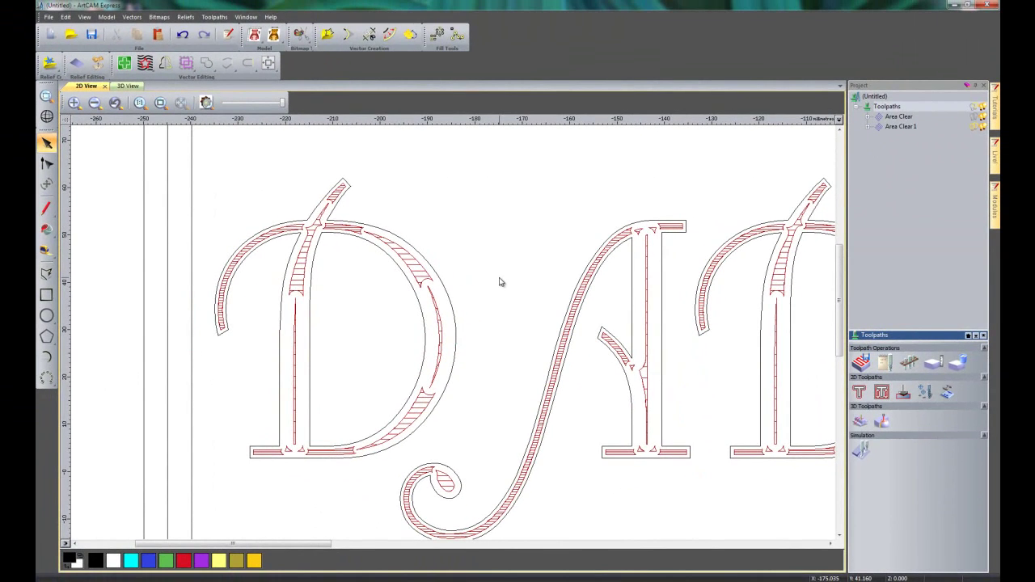
{"action": "scroll", "coordinate": [526, 267], "scroll_direction": "down", "scroll_amount": 3}
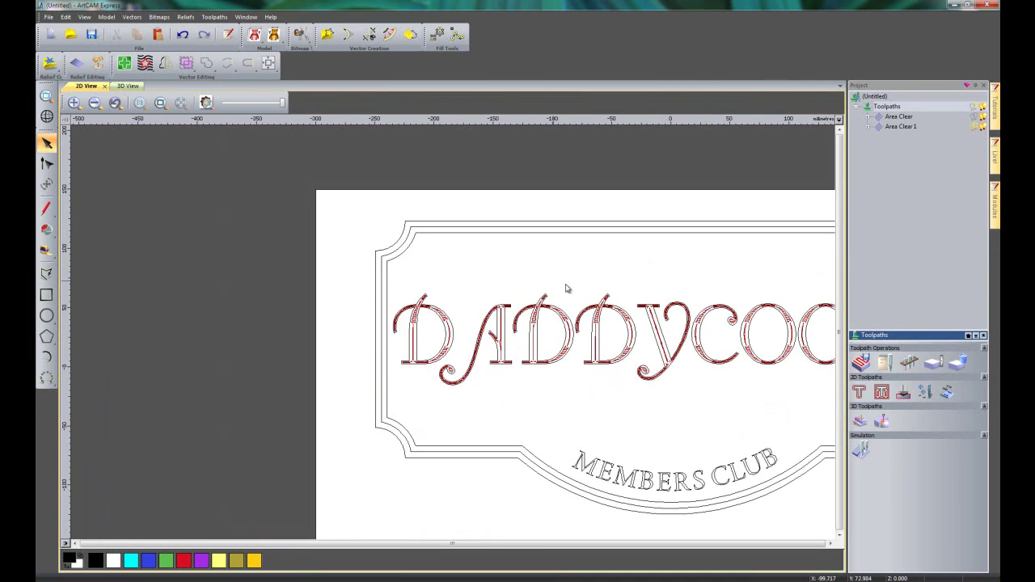
{"action": "scroll", "coordinate": [661, 312], "scroll_direction": "up", "scroll_amount": 2}
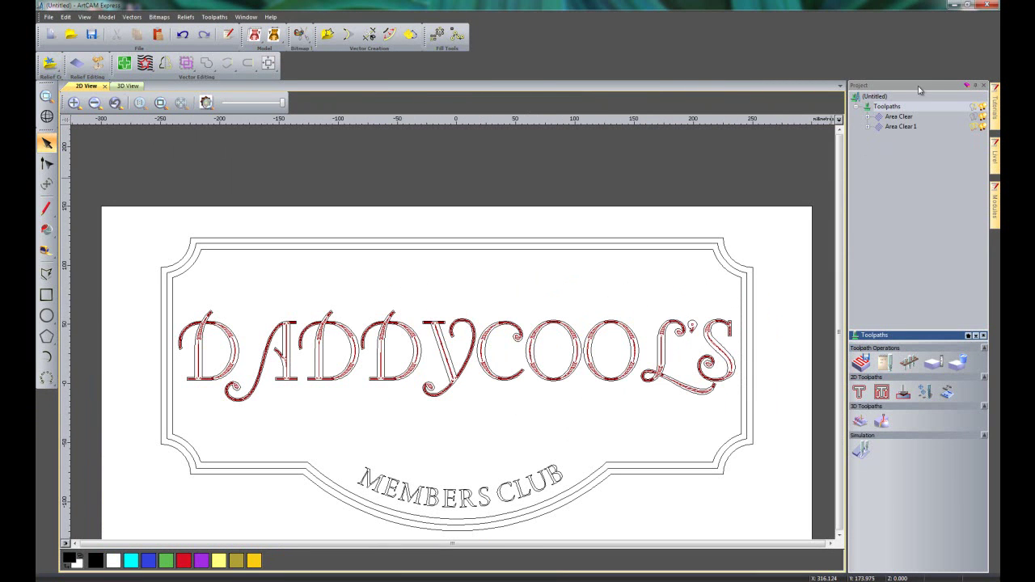
{"action": "left_click", "coordinate": [975, 127]}
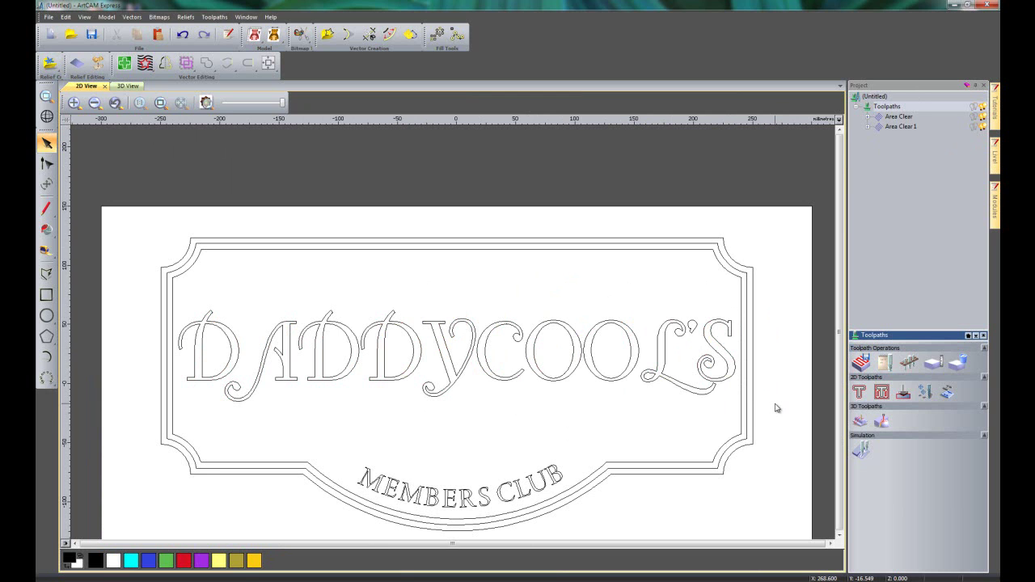
- Start a V-Bit Carving toolpath for the curved MEMBERS CLUB text with a start depth of 5 mm
{"action": "left_click", "coordinate": [564, 472]}
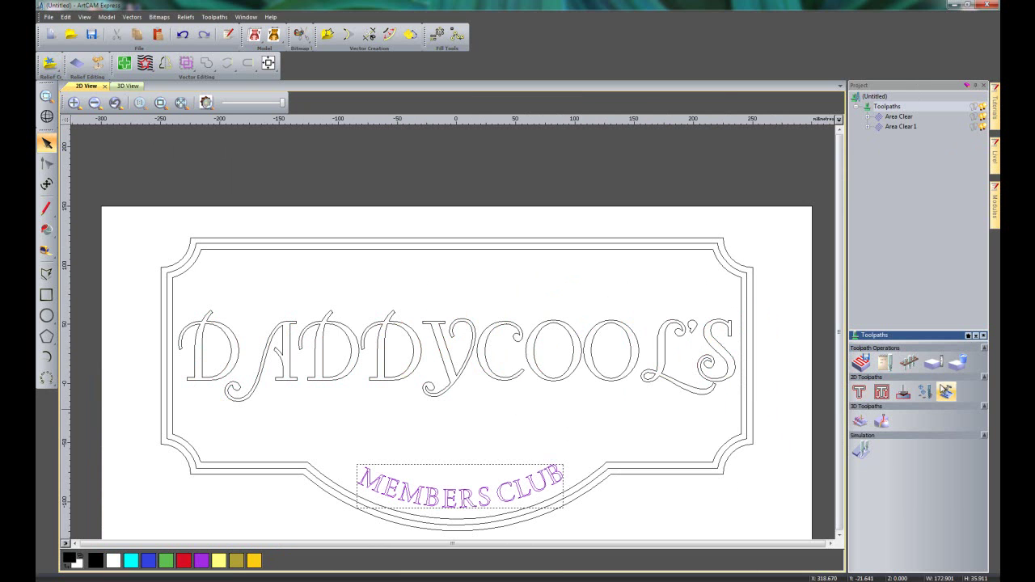
{"action": "left_click", "coordinate": [906, 393]}
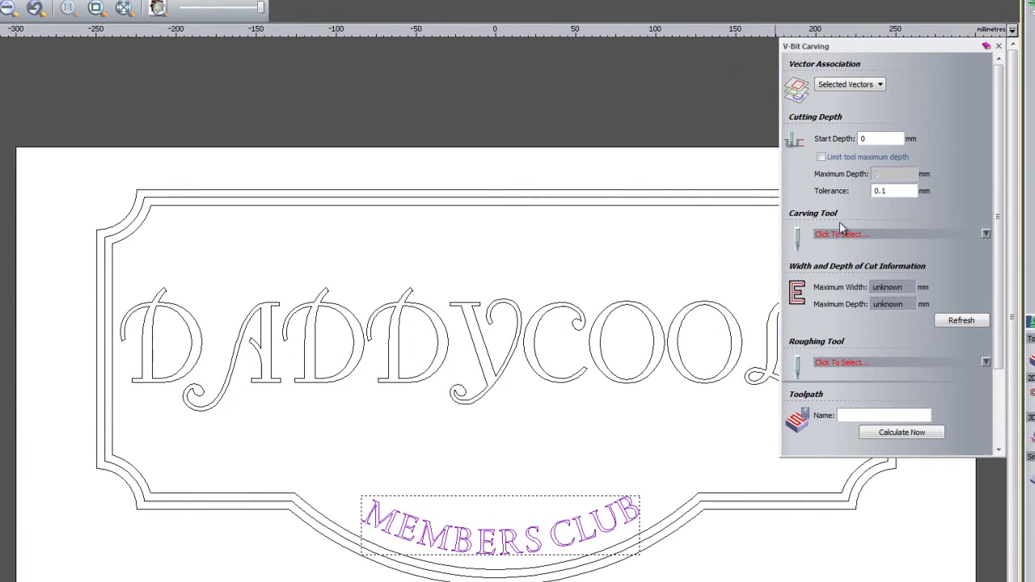
{"action": "left_click", "coordinate": [871, 139]}
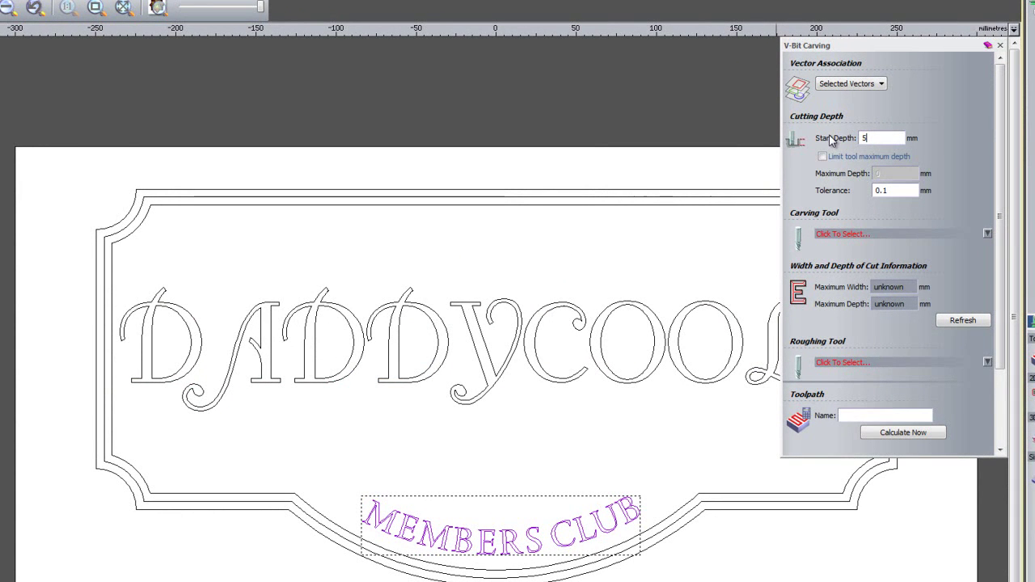
- Choose the Small V-Bit 6 mm 90 degree as the carving tool for the MEMBERS CLUB text
{"action": "left_click", "coordinate": [856, 234]}
{"action": "left_click_drag", "start_coordinate": [548, 216], "coordinate": [550, 293]}
{"action": "left_click", "coordinate": [508, 252]}
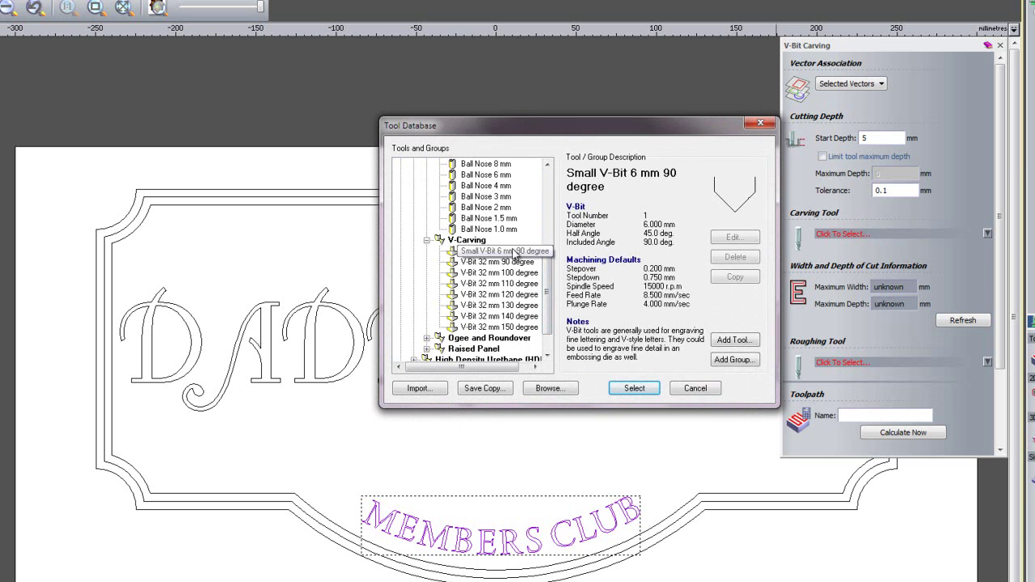
{"action": "left_click", "coordinate": [648, 388]}
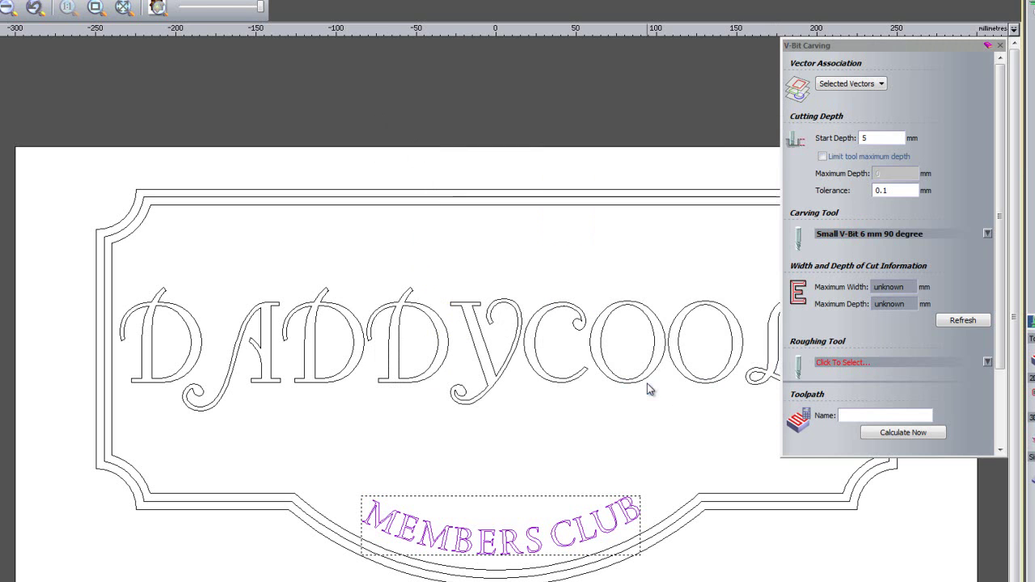
- Refresh the width and depth of cut information, calculate the V-bit carving toolpath and close its settings
{"action": "left_click", "coordinate": [955, 324]}
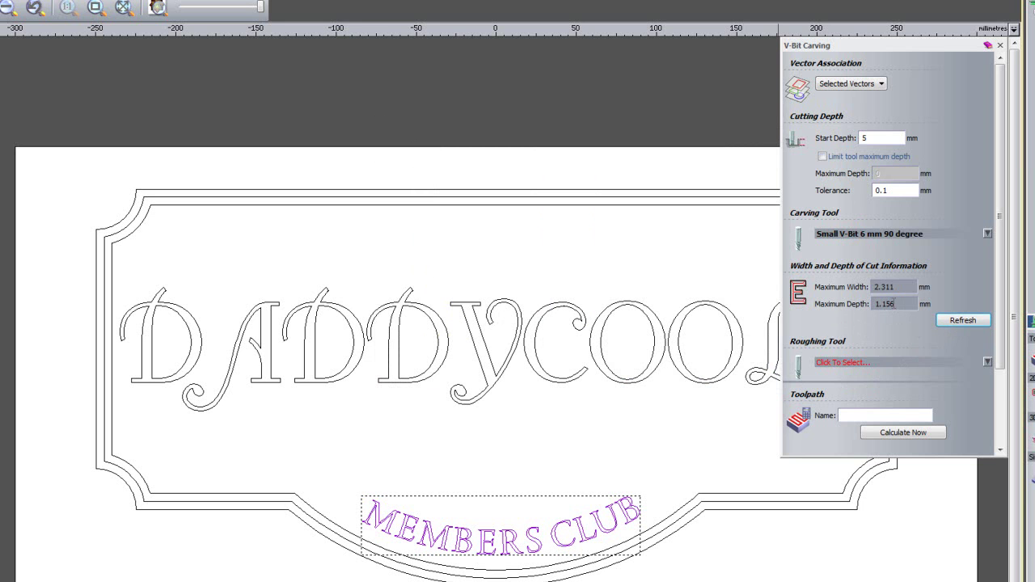
{"action": "scroll", "coordinate": [1002, 258], "scroll_direction": "down", "scroll_amount": 3}
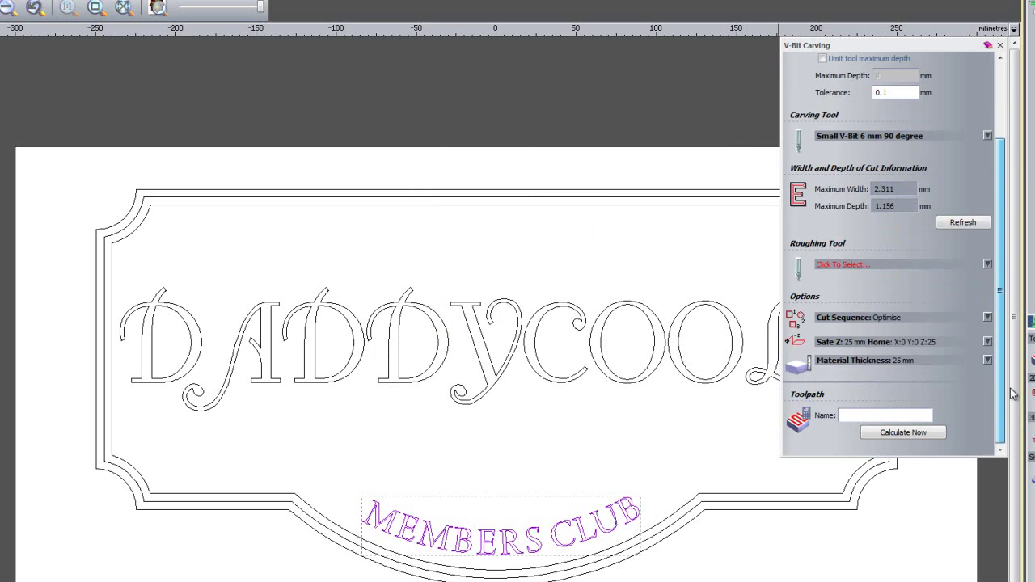
{"action": "left_click", "coordinate": [930, 437]}
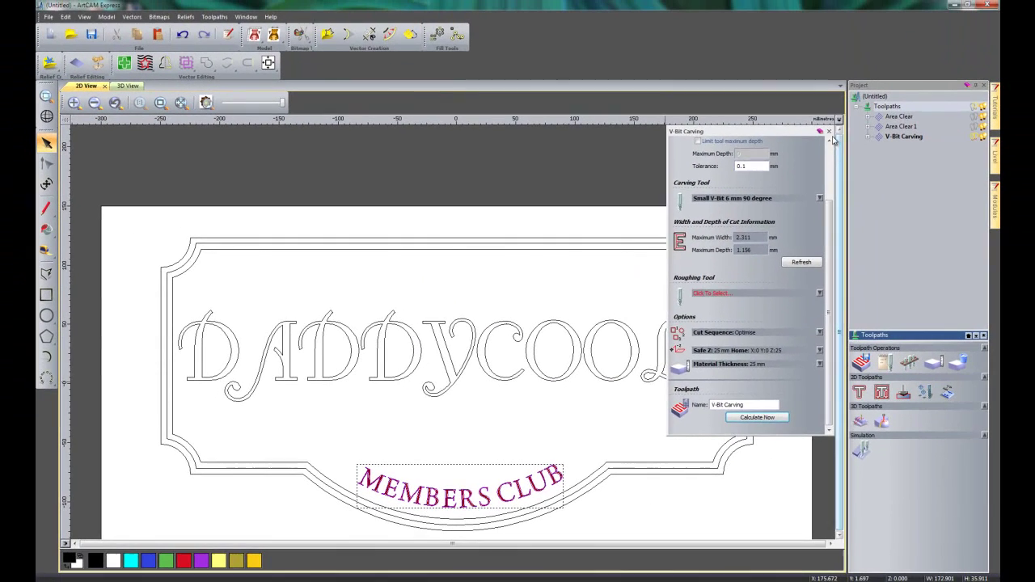
{"action": "left_click", "coordinate": [830, 132]}
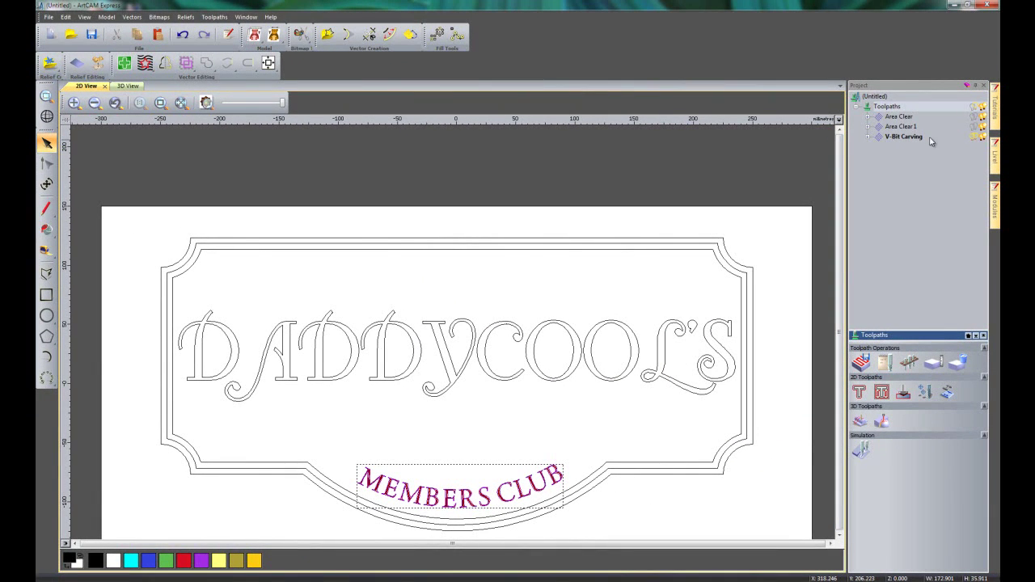
{"action": "left_click", "coordinate": [806, 319]}
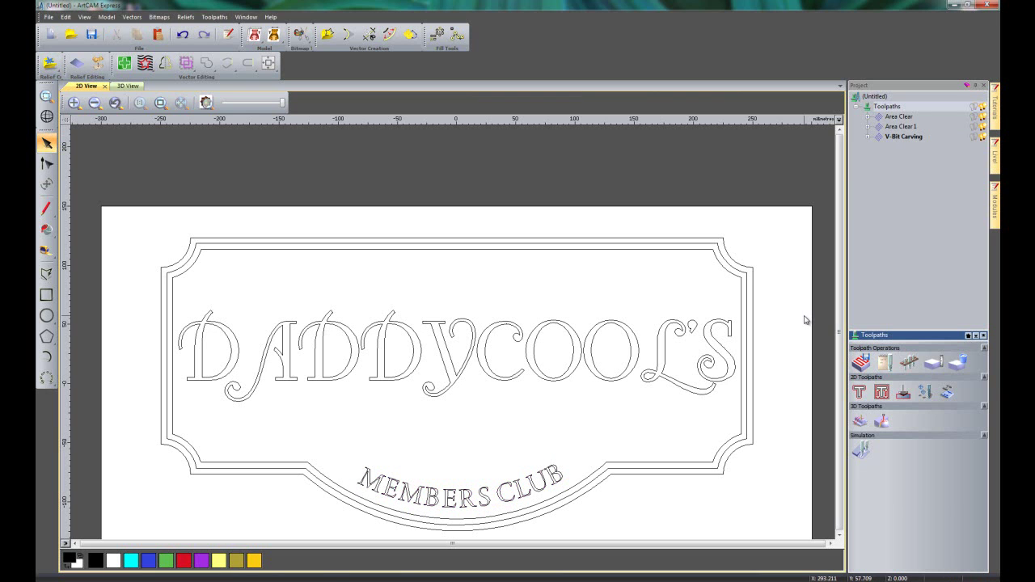
- Start a Profile toolpath running along the middle border vector with a finish depth of 2 mm
{"action": "left_click", "coordinate": [748, 283]}
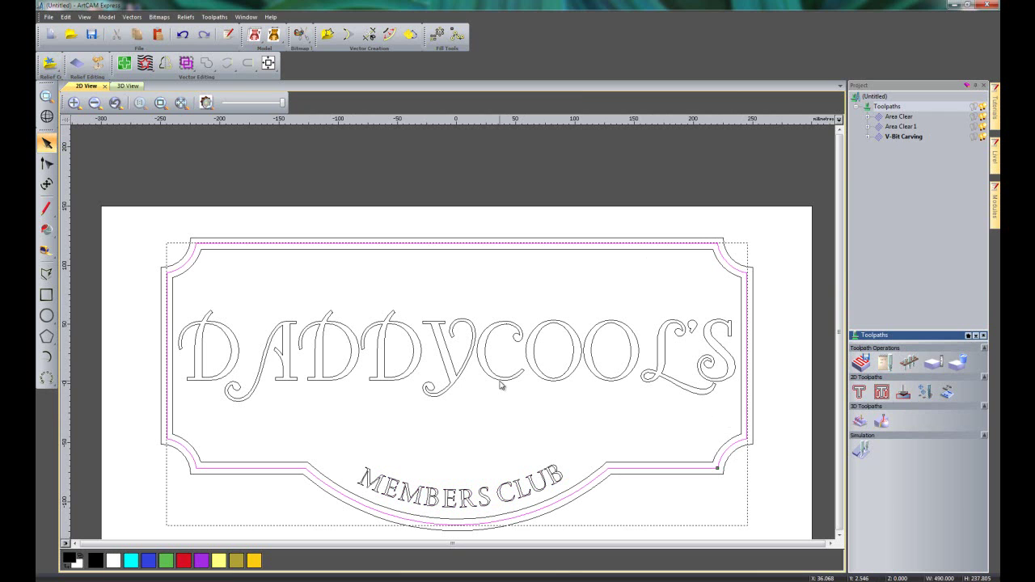
{"action": "left_click", "coordinate": [860, 394]}
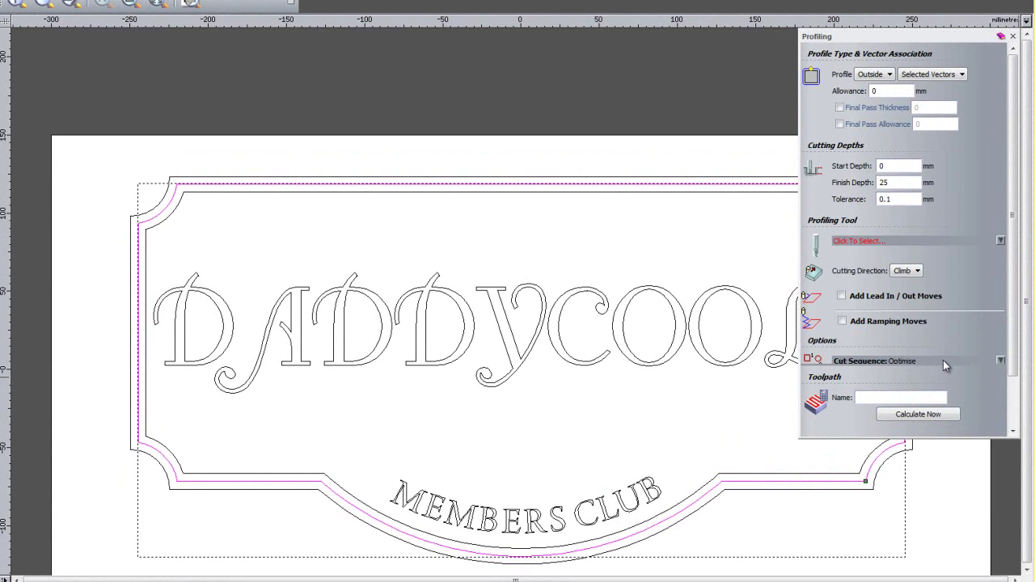
{"action": "left_click", "coordinate": [877, 74]}
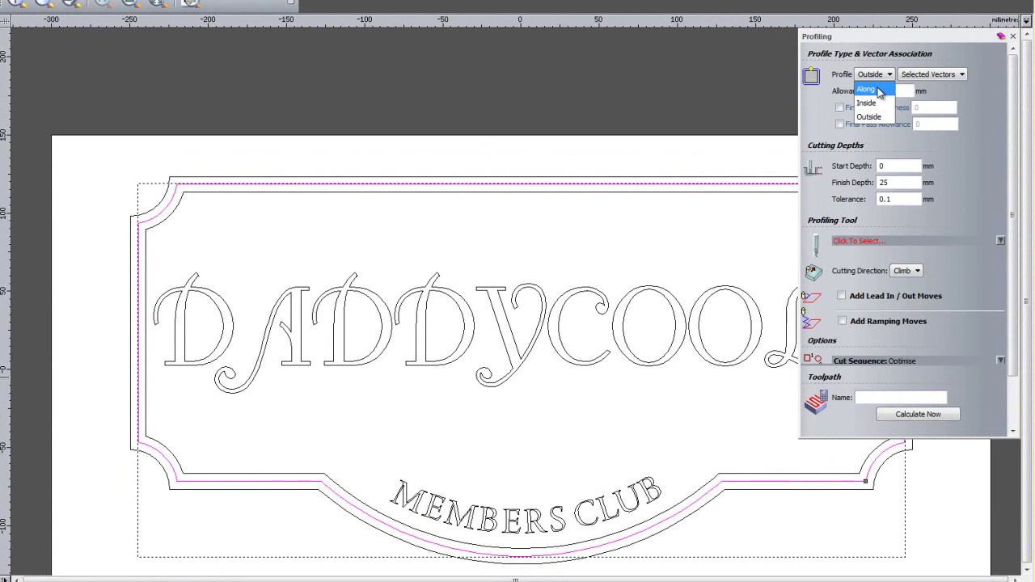
{"action": "left_click", "coordinate": [879, 91]}
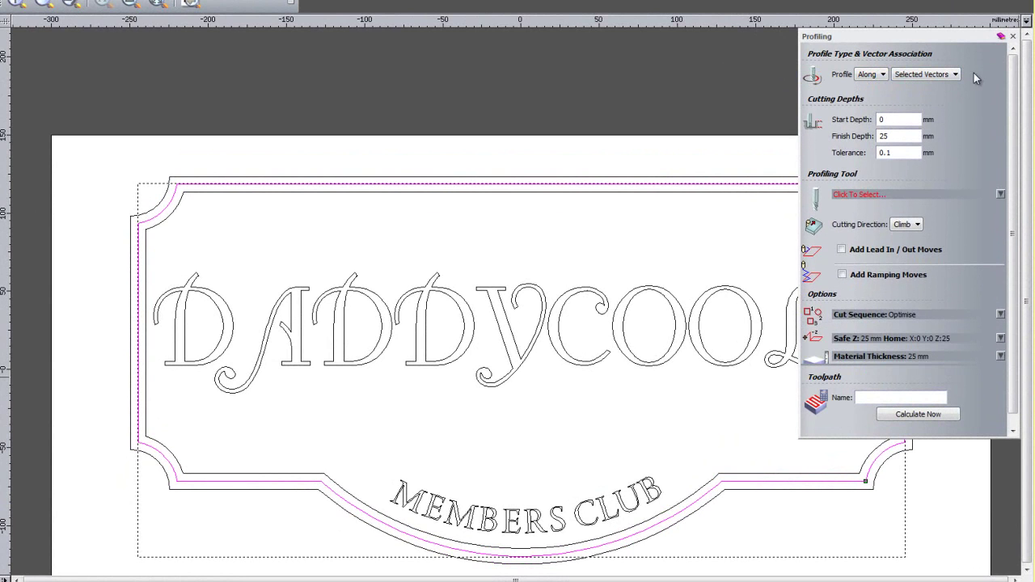
{"action": "double_click", "coordinate": [902, 136]}
{"action": "type", "text": "2"}
- Choose the Small V-Bit 6 mm 90 degree as the profiling tool and calculate the middle border's profile toolpath
{"action": "left_click", "coordinate": [859, 194]}
{"action": "left_click_drag", "start_coordinate": [572, 212], "coordinate": [572, 253]}
{"action": "left_click", "coordinate": [542, 300]}
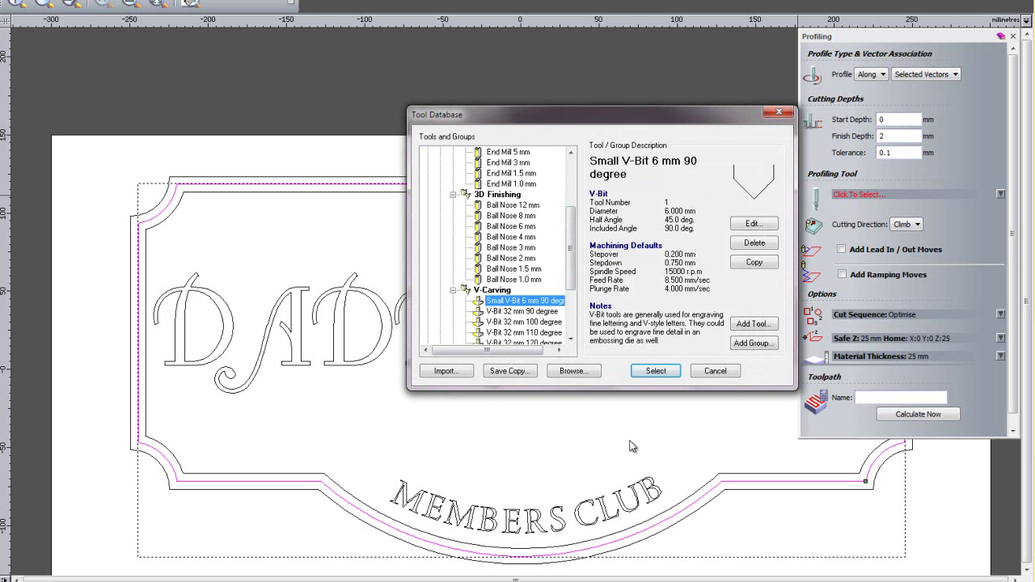
{"action": "left_click", "coordinate": [656, 370]}
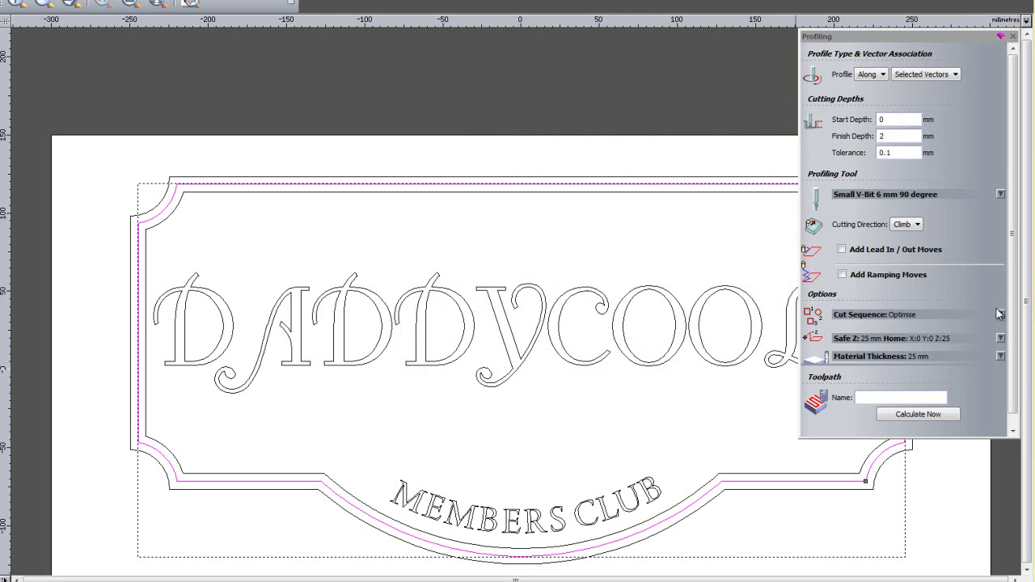
{"action": "scroll", "coordinate": [1016, 325], "scroll_direction": "down", "scroll_amount": 1}
{"action": "left_click", "coordinate": [948, 417]}
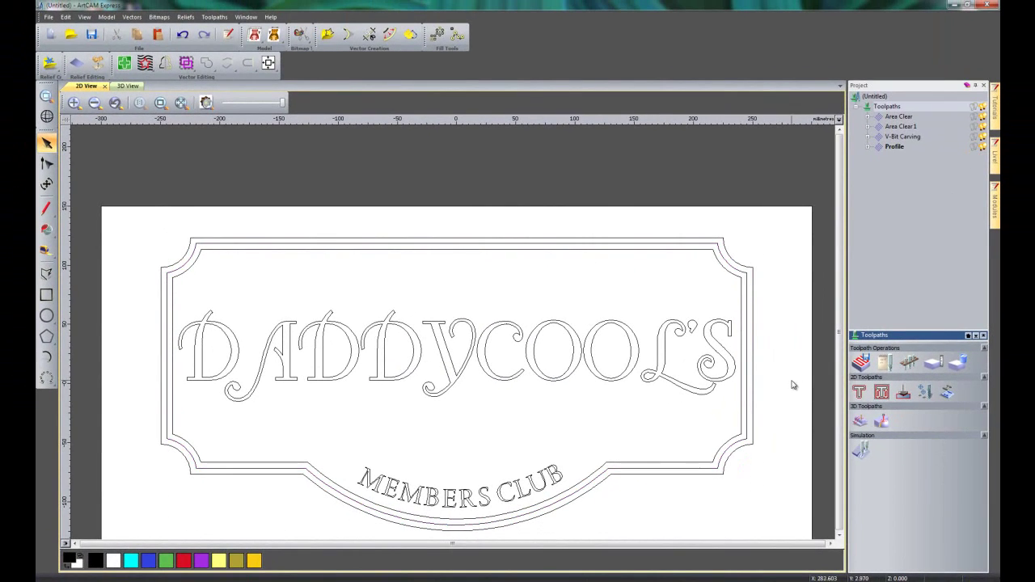
- Start an outside Profile toolpath on the outermost border vector, 25 mm deep, with the End Mill 12 mm as the profiling tool
{"action": "left_click", "coordinate": [792, 379]}
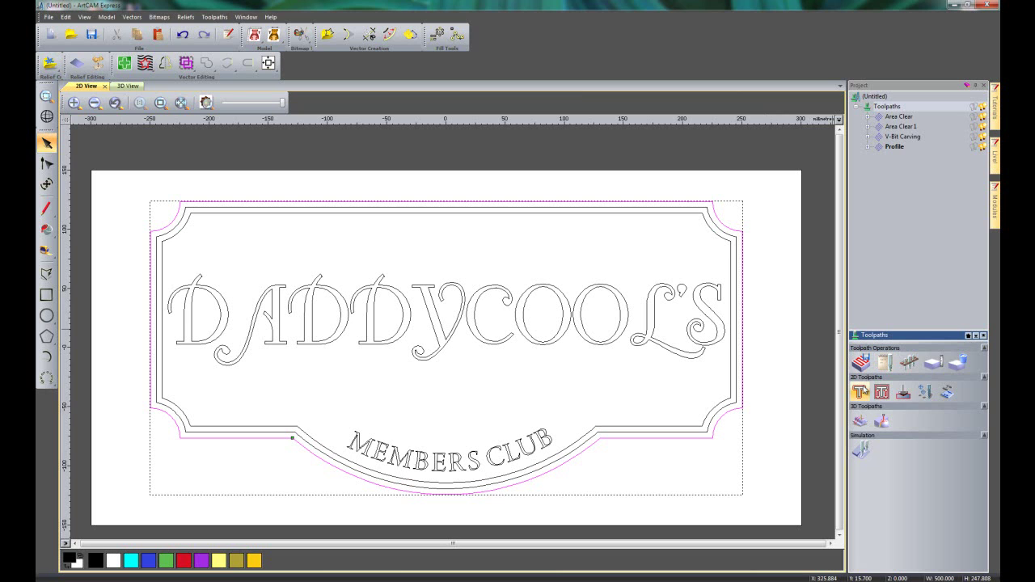
{"action": "left_click", "coordinate": [859, 393]}
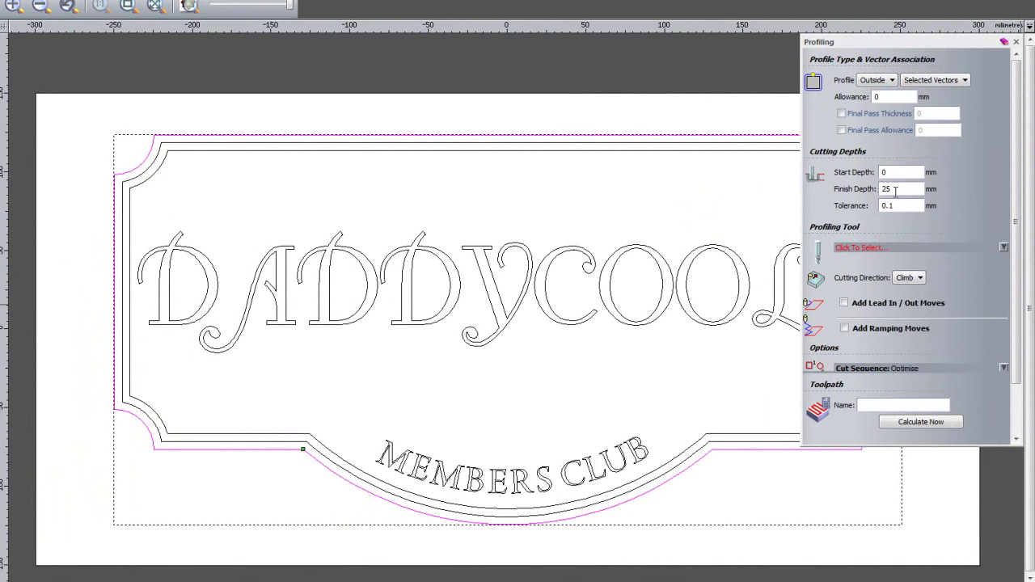
{"action": "left_click", "coordinate": [887, 248]}
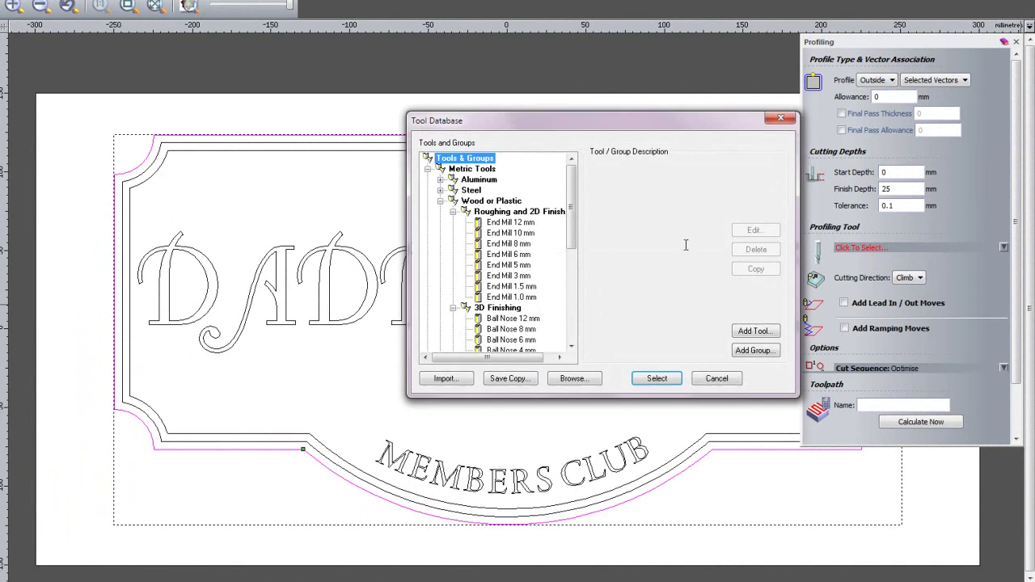
{"action": "left_click", "coordinate": [517, 223]}
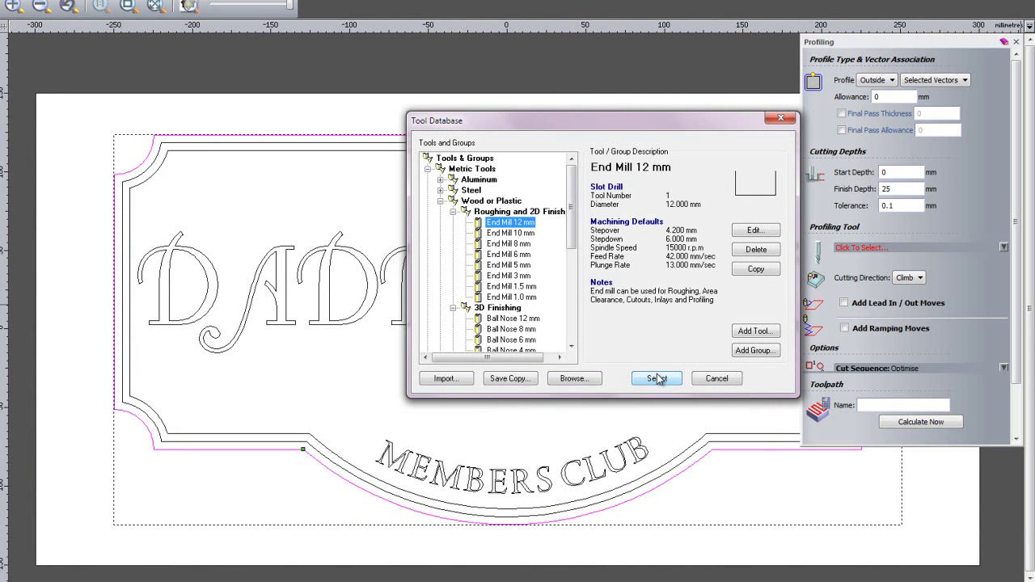
{"action": "left_click", "coordinate": [657, 379]}
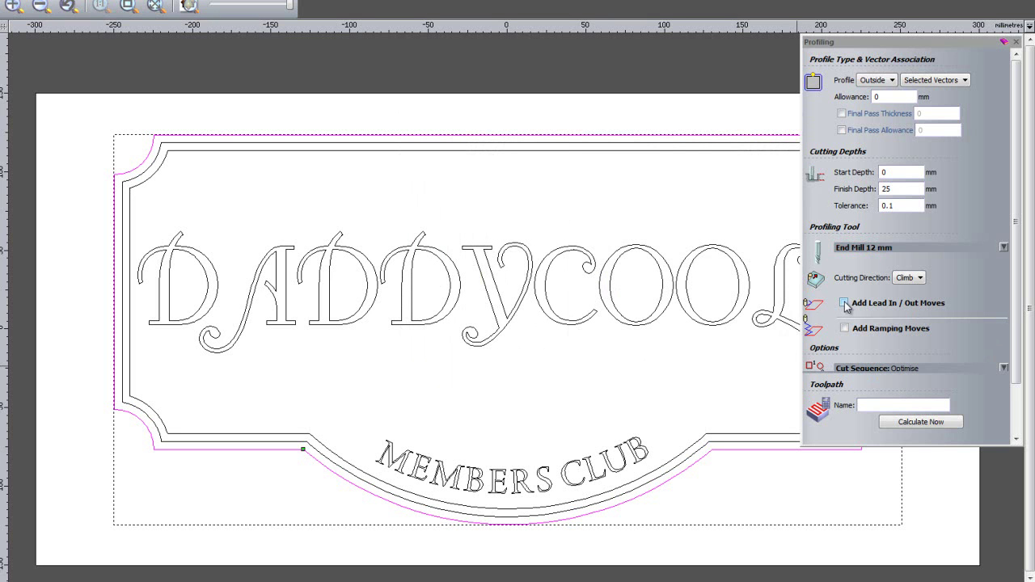
- Add linear lead in and lead out moves to the outer profile with a distance of 50 mm
{"action": "left_click", "coordinate": [845, 304]}
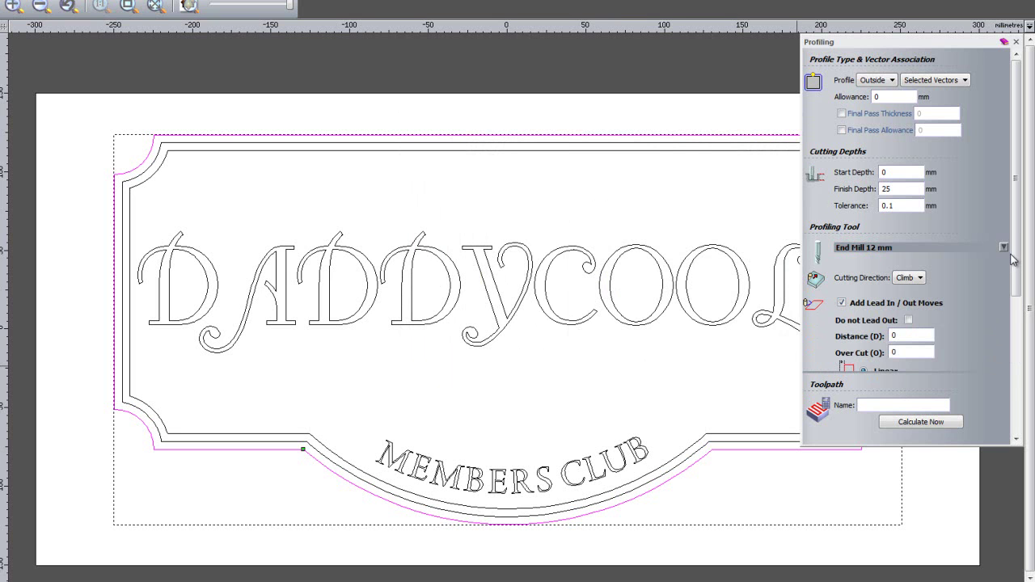
{"action": "scroll", "coordinate": [1018, 234], "scroll_direction": "down", "scroll_amount": 5}
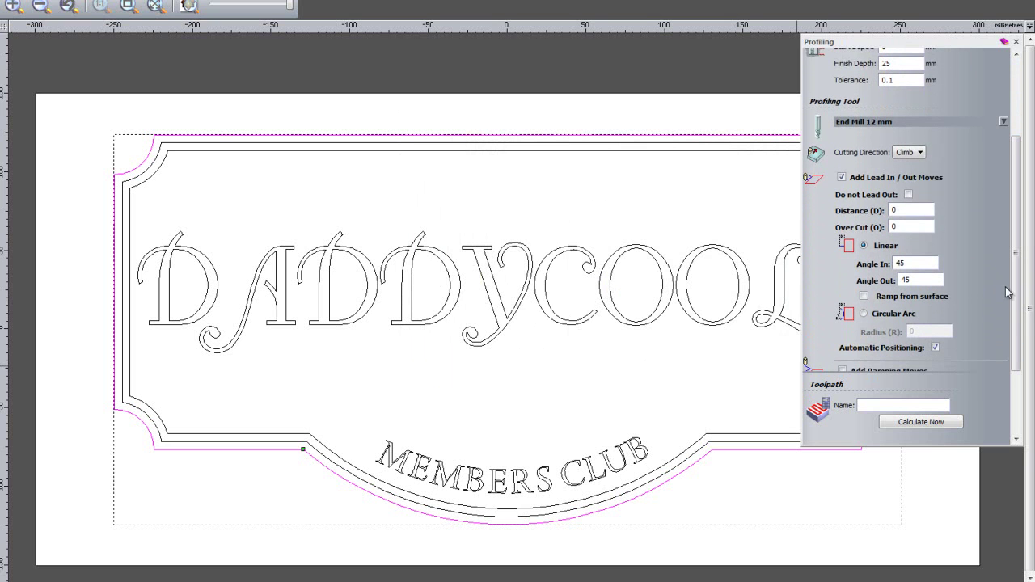
{"action": "double_click", "coordinate": [906, 209]}
{"action": "type", "text": "50"}
{"action": "left_click", "coordinate": [914, 263]}
{"action": "left_click_drag", "start_coordinate": [1015, 290], "coordinate": [1012, 328]}
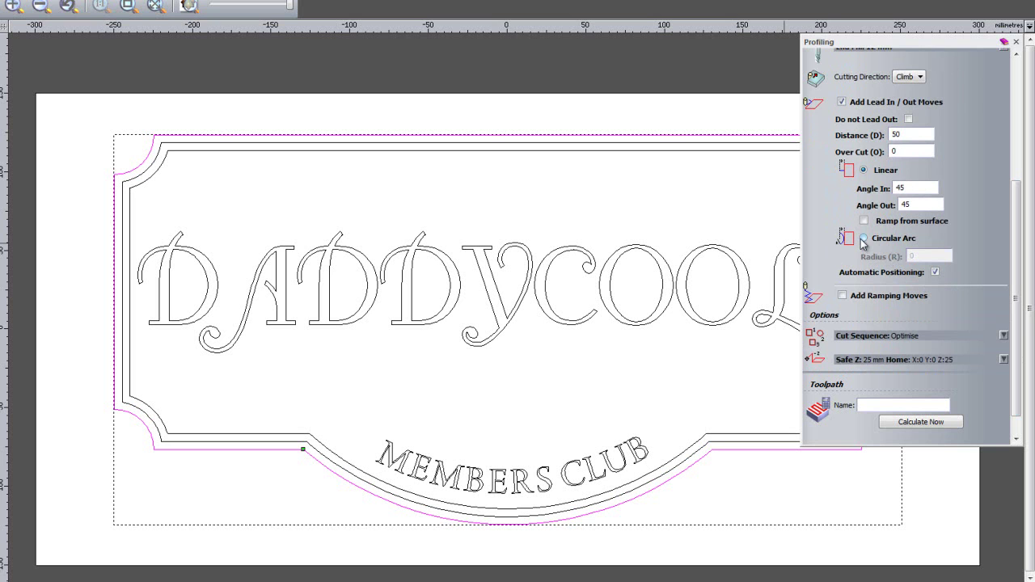
- Add zig-zag ramping moves to the outer profile, calculate the toolpath and close its settings
{"action": "left_click", "coordinate": [843, 296]}
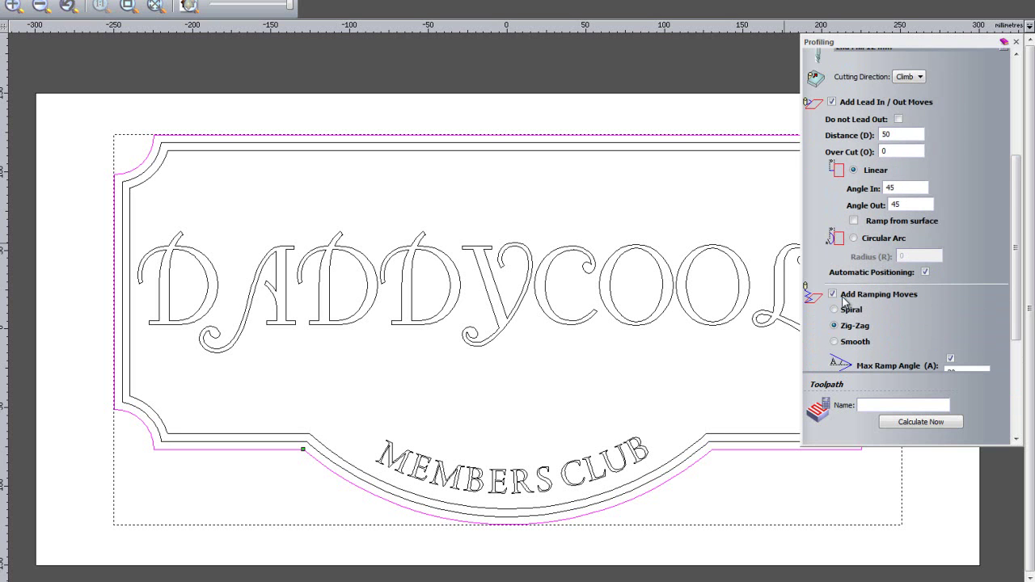
{"action": "left_click_drag", "start_coordinate": [1017, 231], "coordinate": [1028, 287]}
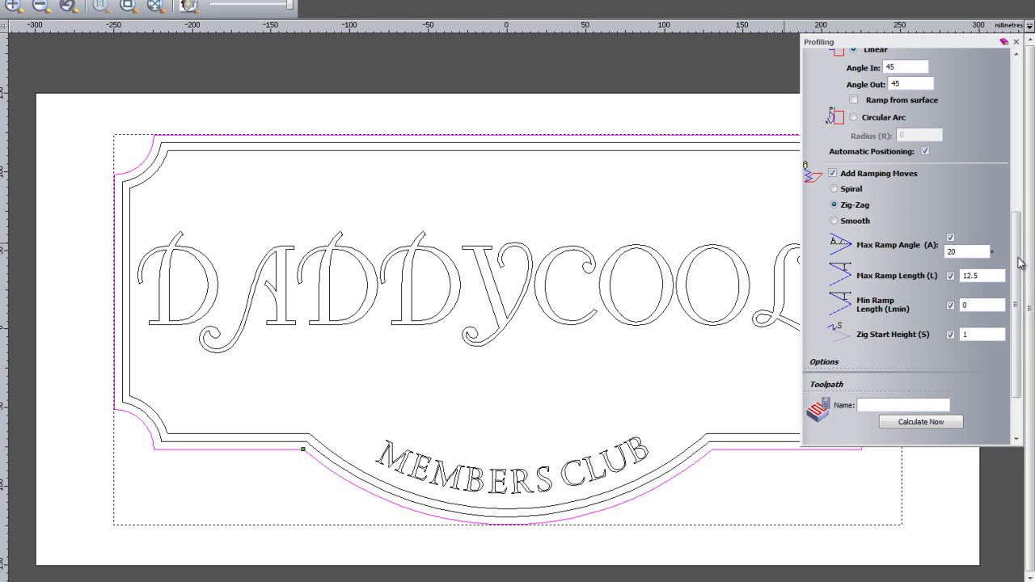
{"action": "left_click_drag", "start_coordinate": [1023, 261], "coordinate": [1022, 297]}
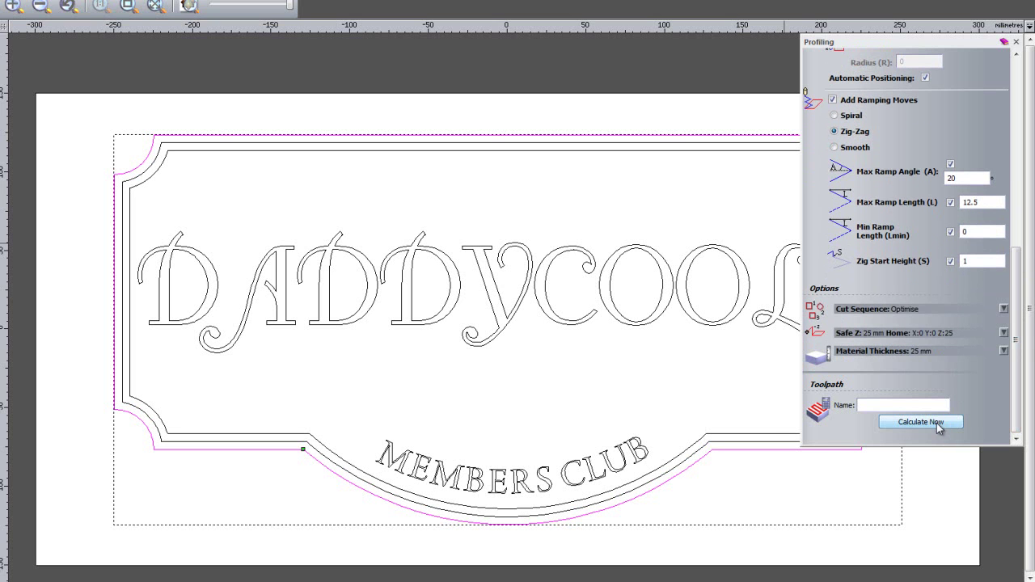
{"action": "left_click", "coordinate": [936, 423]}
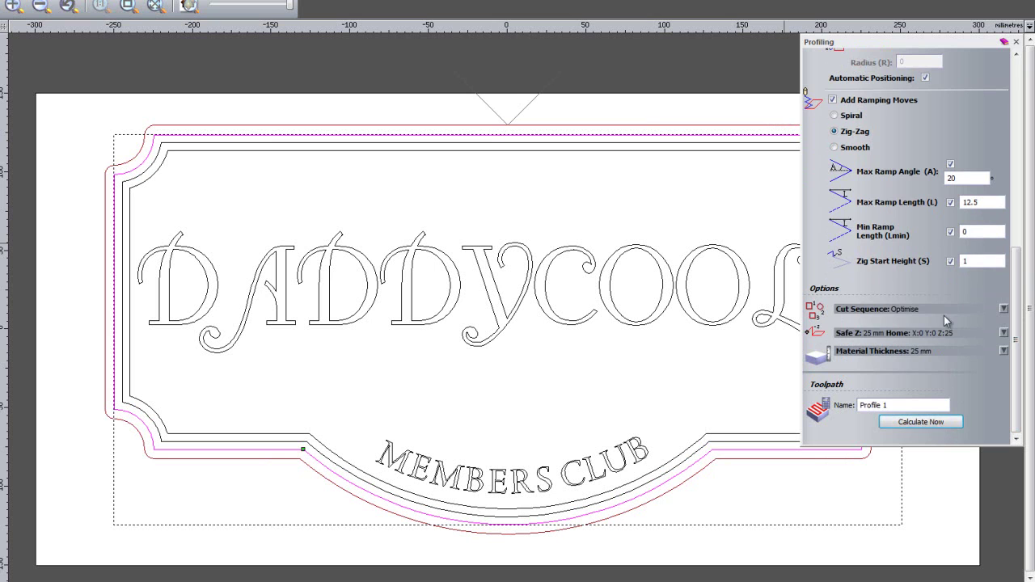
{"action": "left_click", "coordinate": [1016, 41]}
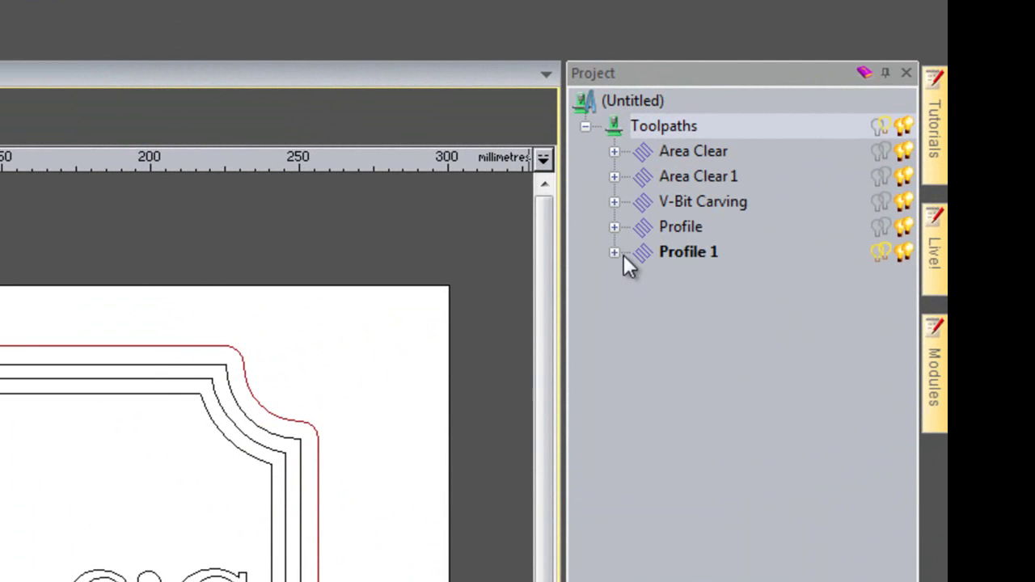
- Create four constant-number bridges, 10 mm long, on the End Mill 12 mm toolpath of Profile 1
{"action": "left_click", "coordinate": [615, 253]}
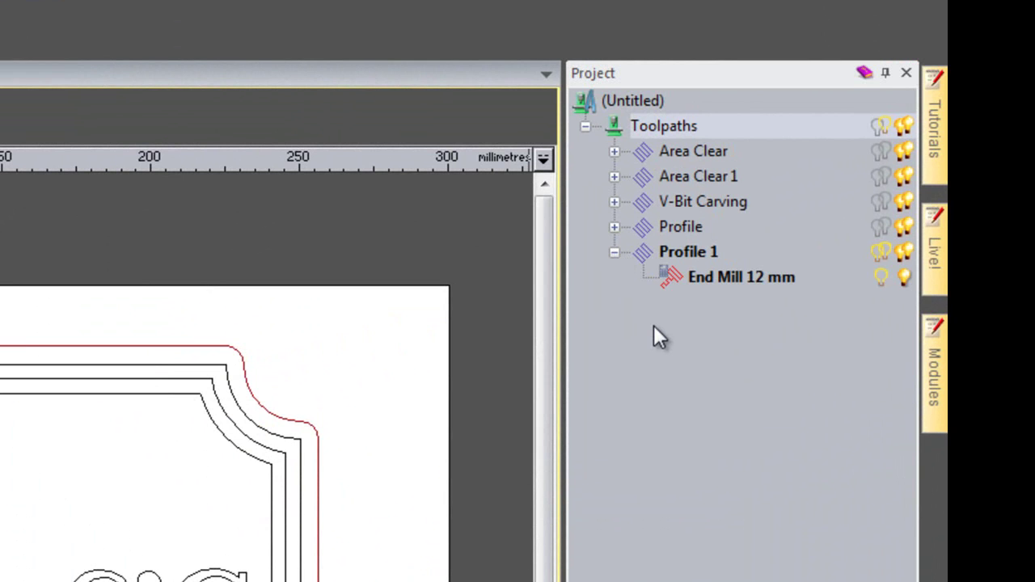
{"action": "left_click", "coordinate": [694, 278]}
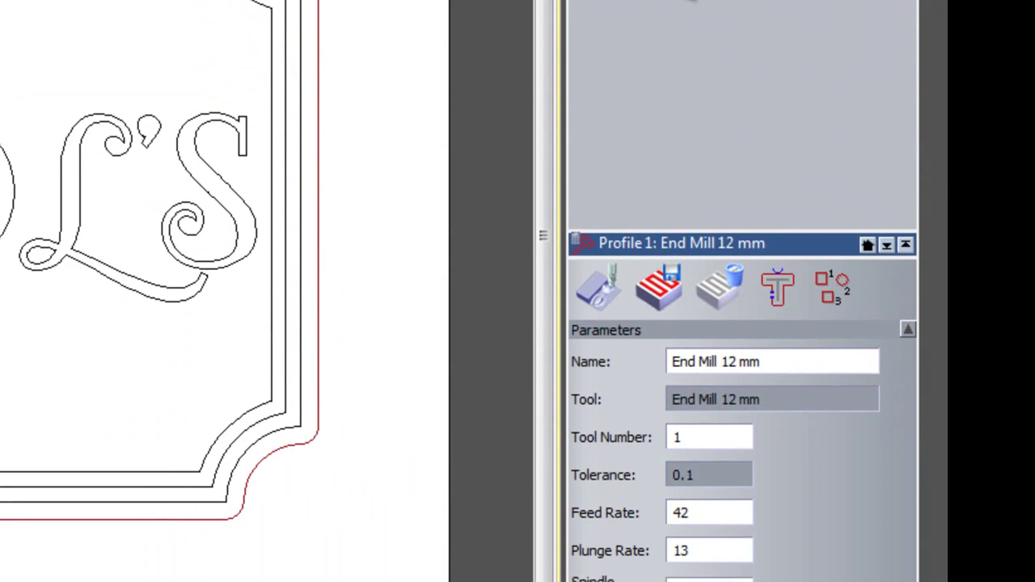
{"action": "left_click", "coordinate": [787, 300]}
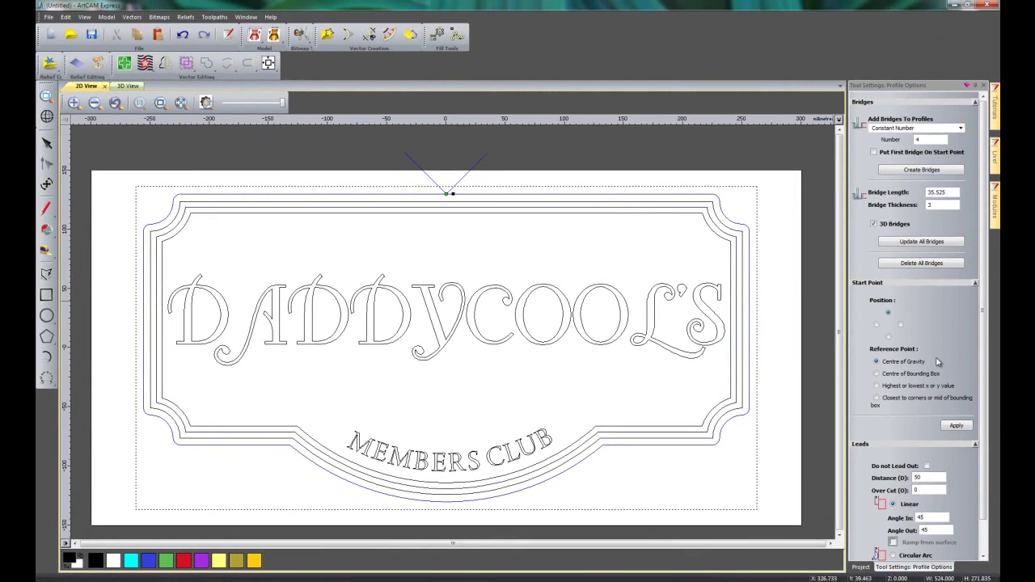
{"action": "double_click", "coordinate": [924, 140]}
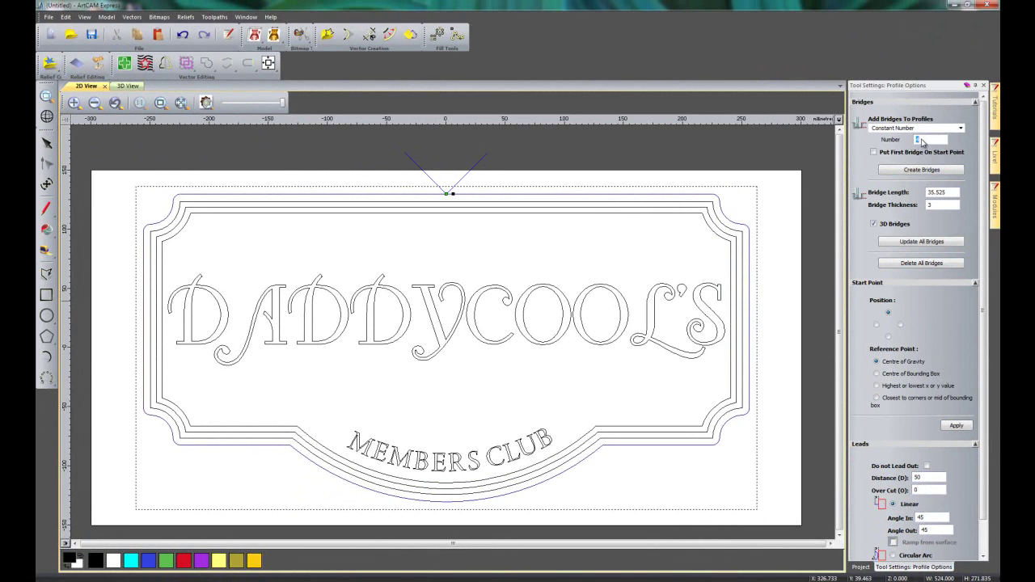
{"action": "double_click", "coordinate": [938, 193]}
{"action": "type", "text": "10"}
{"action": "left_click", "coordinate": [901, 171]}
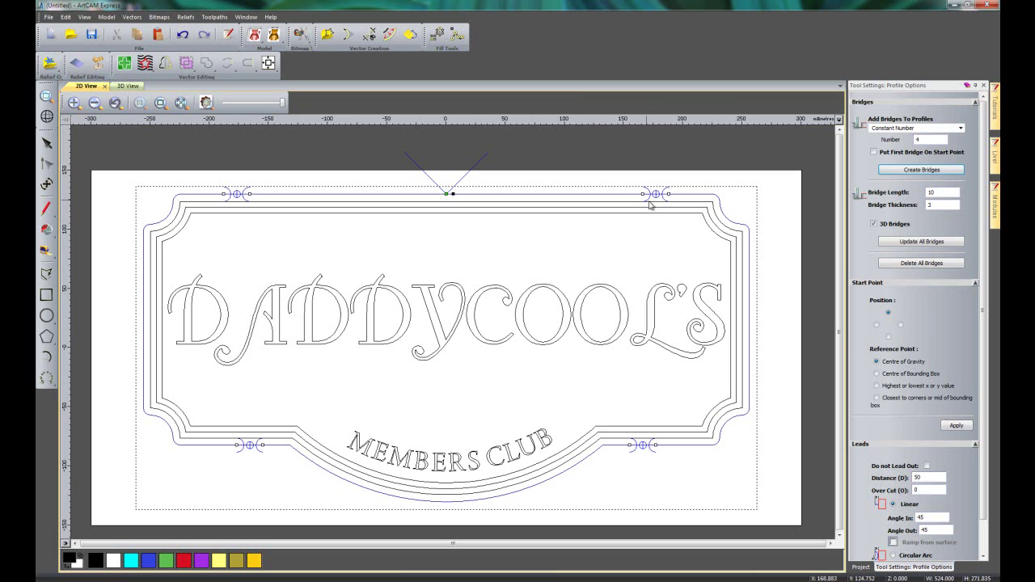
- Move the two upper bridges inward along the border, stretch the upper right one to about 32 mm and close the profile options
{"action": "left_click_drag", "start_coordinate": [657, 195], "coordinate": [586, 199]}
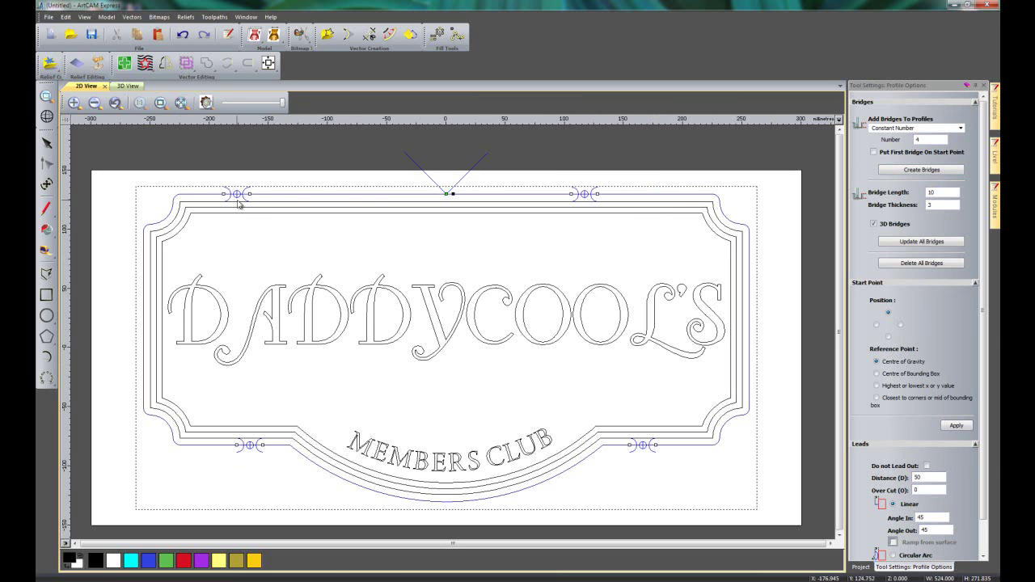
{"action": "left_click_drag", "start_coordinate": [236, 195], "coordinate": [307, 196]}
{"action": "mouse_move", "coordinate": [597, 194]}
{"action": "left_mouse_down"}
{"action": "mouse_move", "coordinate": [624, 194]}
{"action": "mouse_move", "coordinate": [610, 194]}
{"action": "left_mouse_up"}
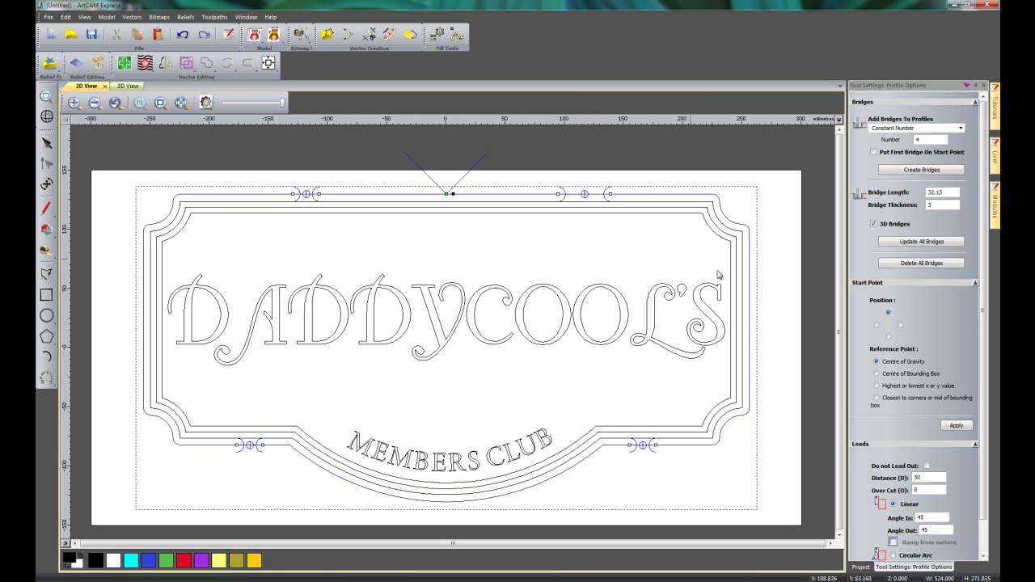
{"action": "left_click", "coordinate": [984, 86]}
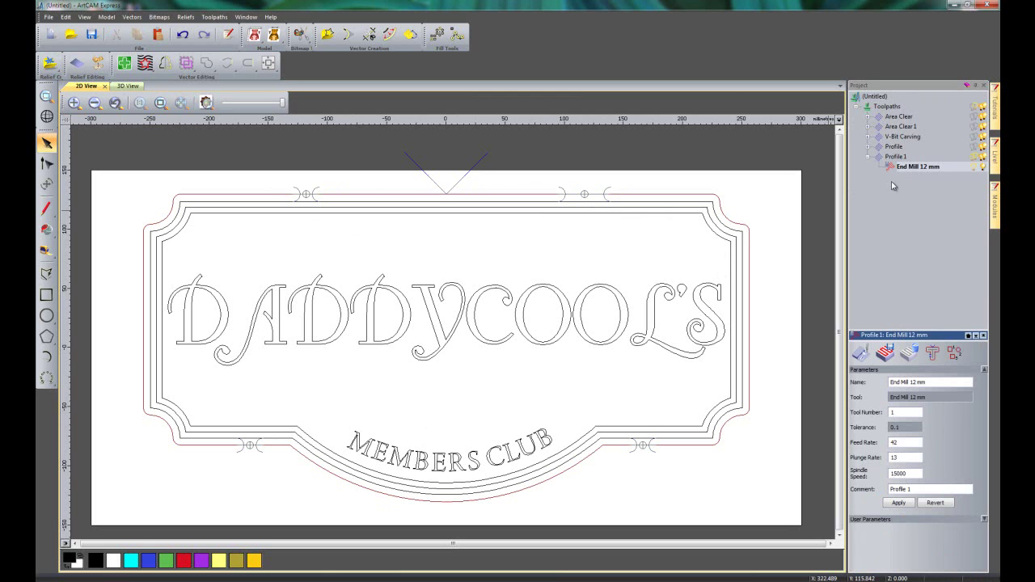
- Simulate the Area Clear and Area Clear 1 toolpaths on the material block
{"action": "right_click", "coordinate": [895, 117]}
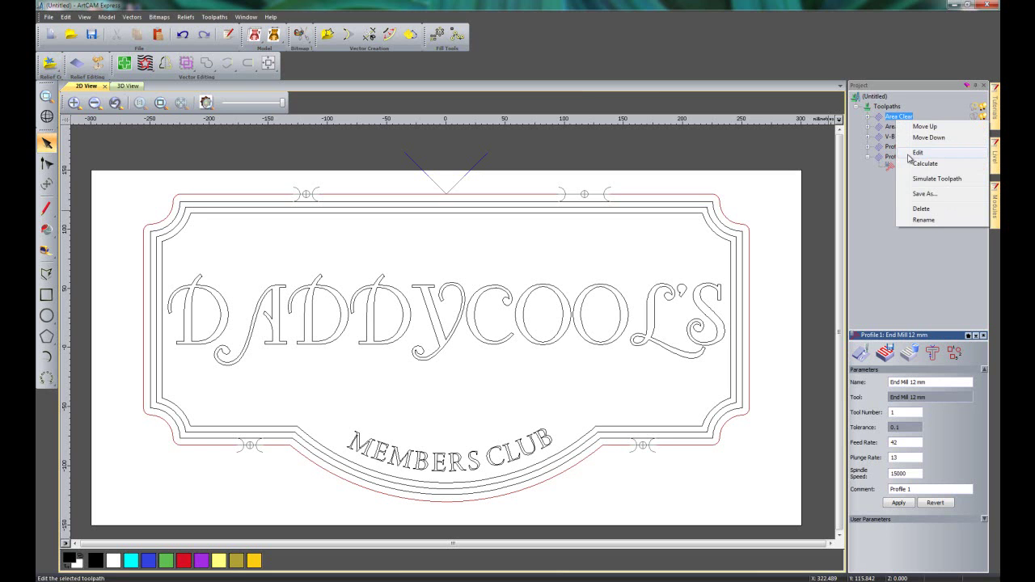
{"action": "left_click", "coordinate": [925, 183]}
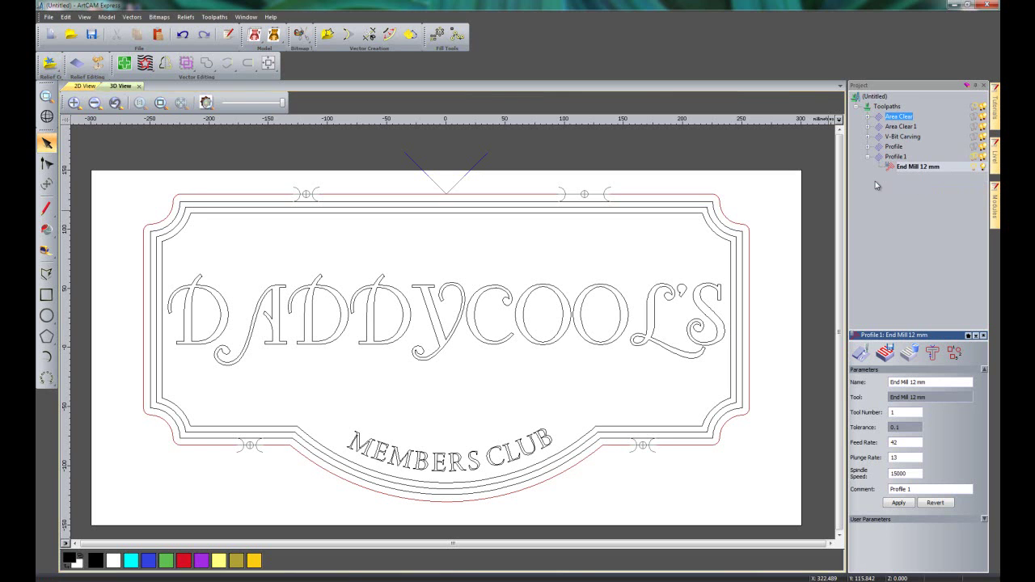
{"action": "left_click_drag", "start_coordinate": [653, 333], "coordinate": [585, 423]}
{"action": "scroll", "coordinate": [518, 351], "scroll_direction": "up", "scroll_amount": 3}
{"action": "left_click_drag", "start_coordinate": [617, 377], "coordinate": [631, 388]}
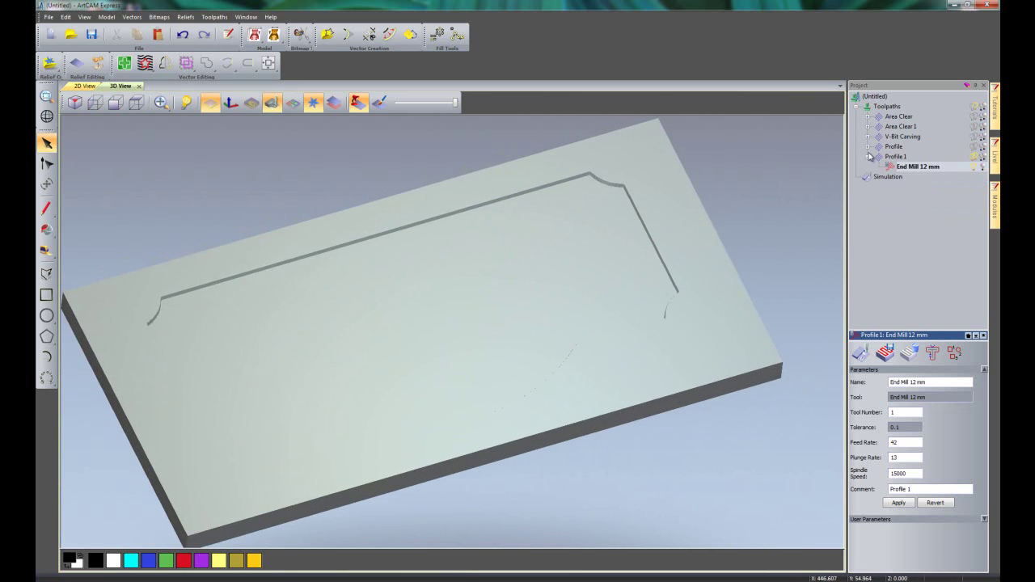
{"action": "right_click", "coordinate": [902, 127]}
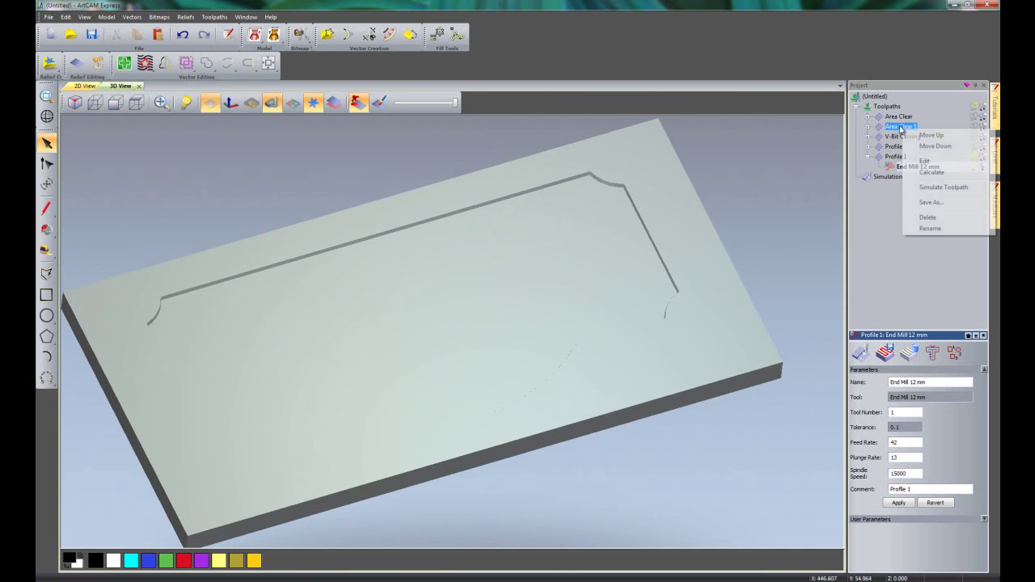
{"action": "left_click", "coordinate": [936, 187]}
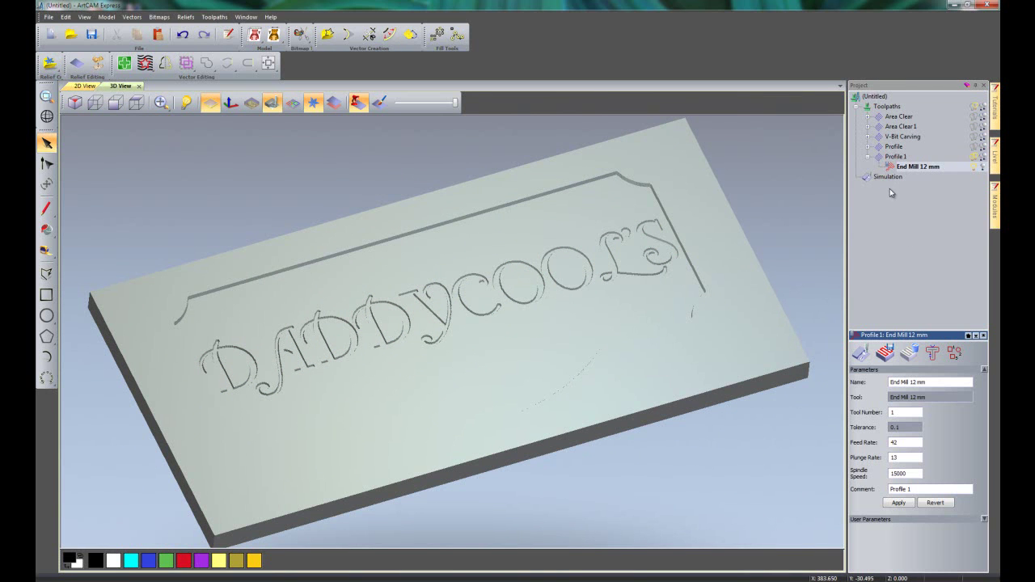
- Simulate the V-Bit Carving toolpath and the middle border's Profile toolpath
{"action": "right_click", "coordinate": [903, 137]}
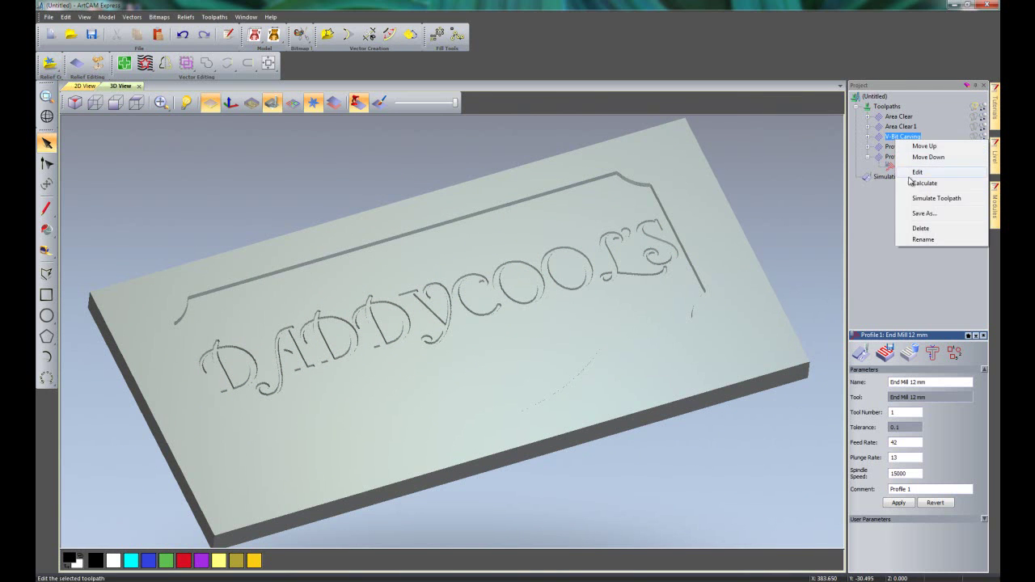
{"action": "left_click", "coordinate": [927, 199]}
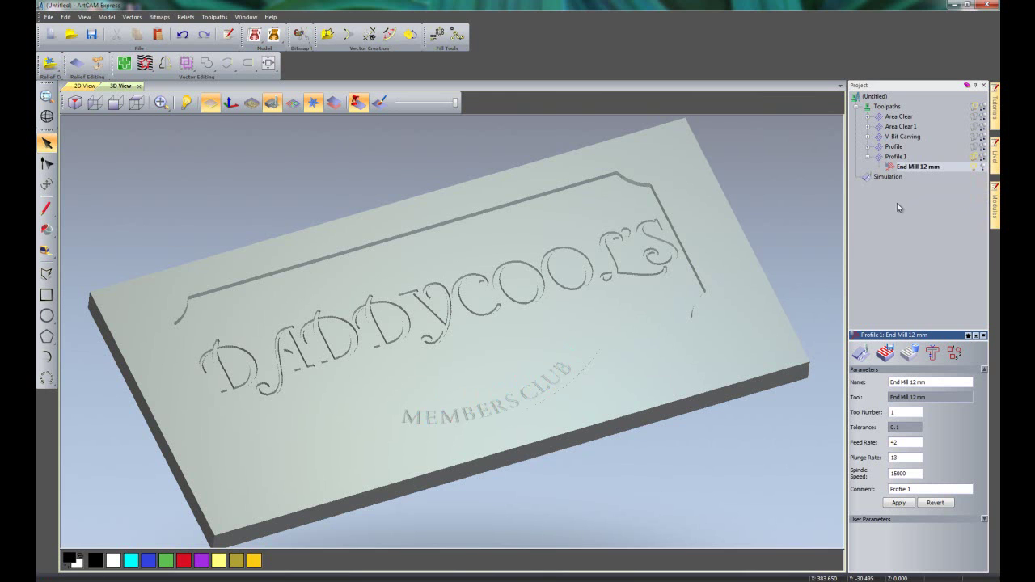
{"action": "right_click", "coordinate": [899, 149]}
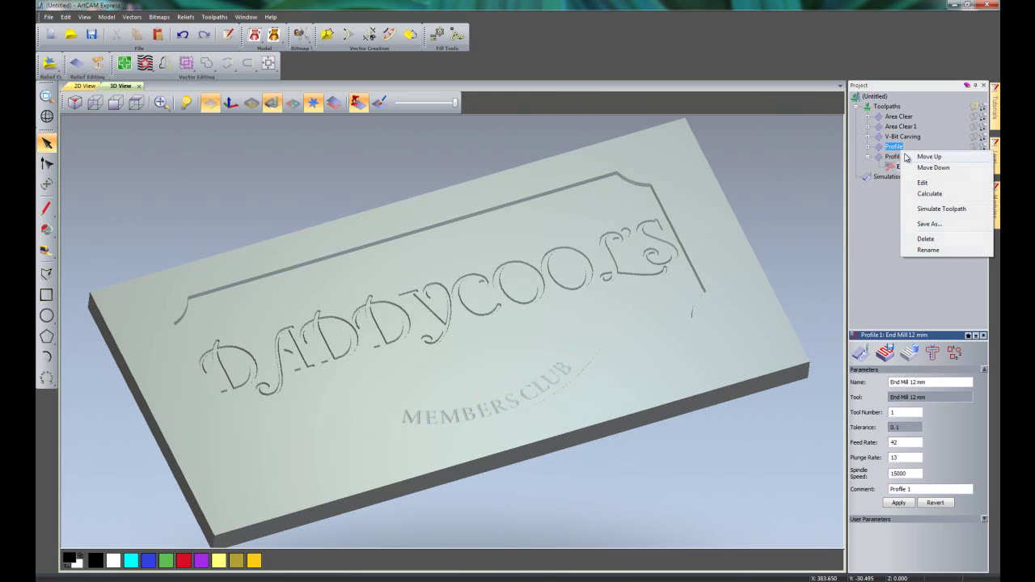
{"action": "left_click", "coordinate": [932, 214]}
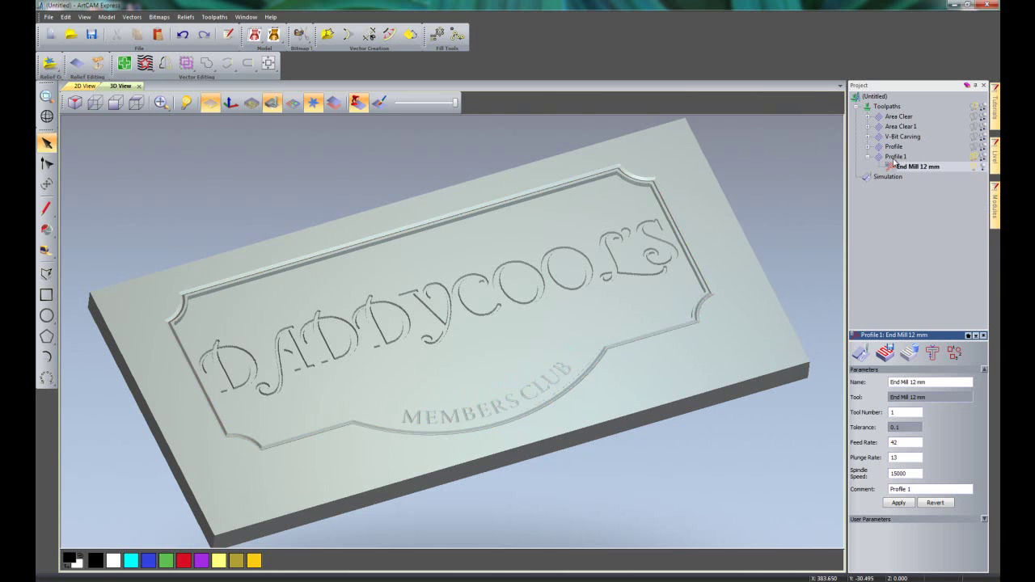
- Simulate the Profile 1 cut-out toolpath and inspect the bridges and carved lettering on the sign
{"action": "right_click", "coordinate": [896, 157]}
{"action": "left_click", "coordinate": [923, 218]}
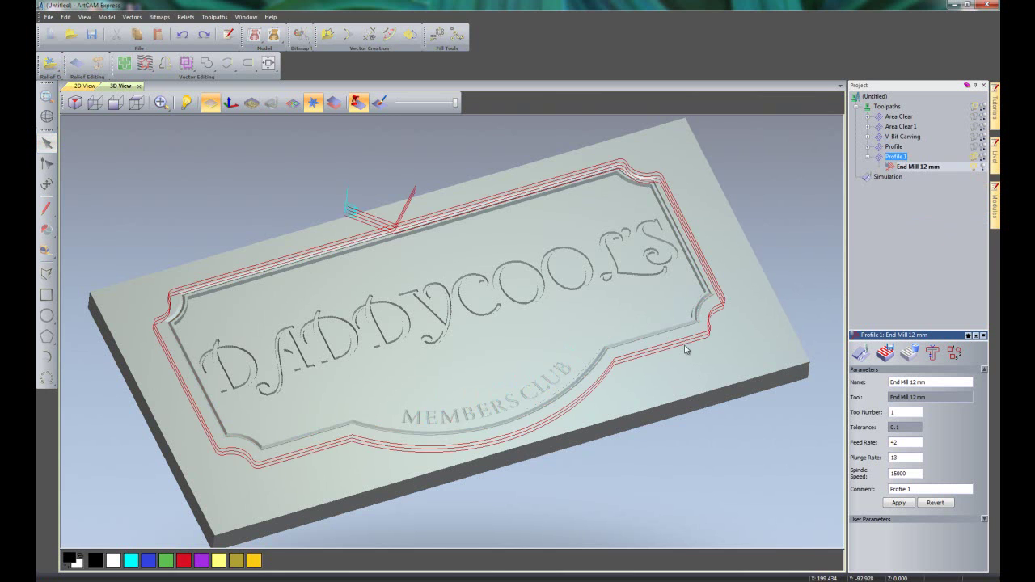
{"action": "left_click_drag", "start_coordinate": [635, 332], "coordinate": [599, 404]}
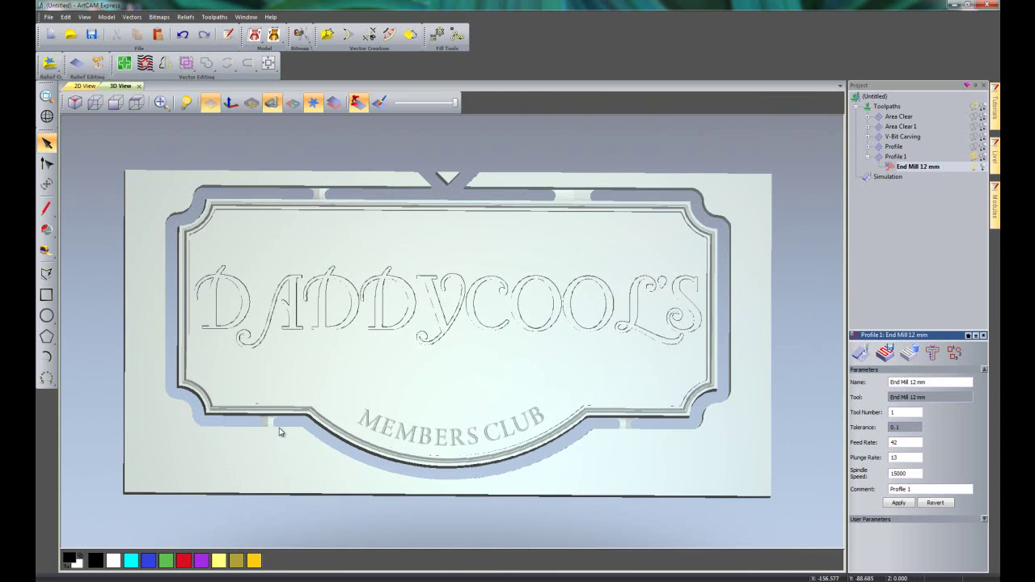
{"action": "left_click_drag", "start_coordinate": [507, 333], "coordinate": [566, 299]}
{"action": "scroll", "coordinate": [527, 342], "scroll_direction": "up", "scroll_amount": 5}
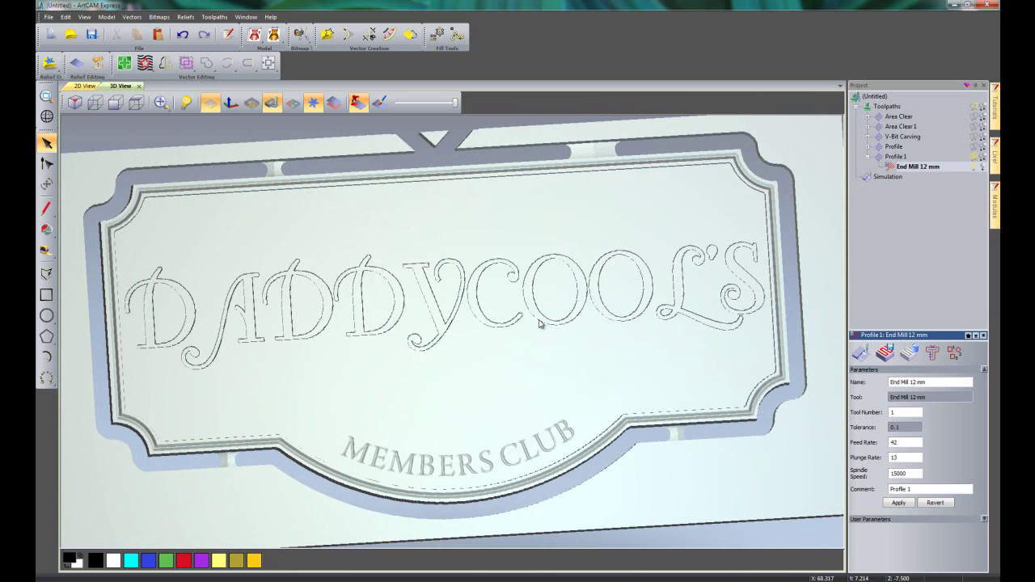
- Open the Save Toolpaths dialog for all calculated toolpaths and look through the available machine file formats
{"action": "left_click", "coordinate": [890, 107]}
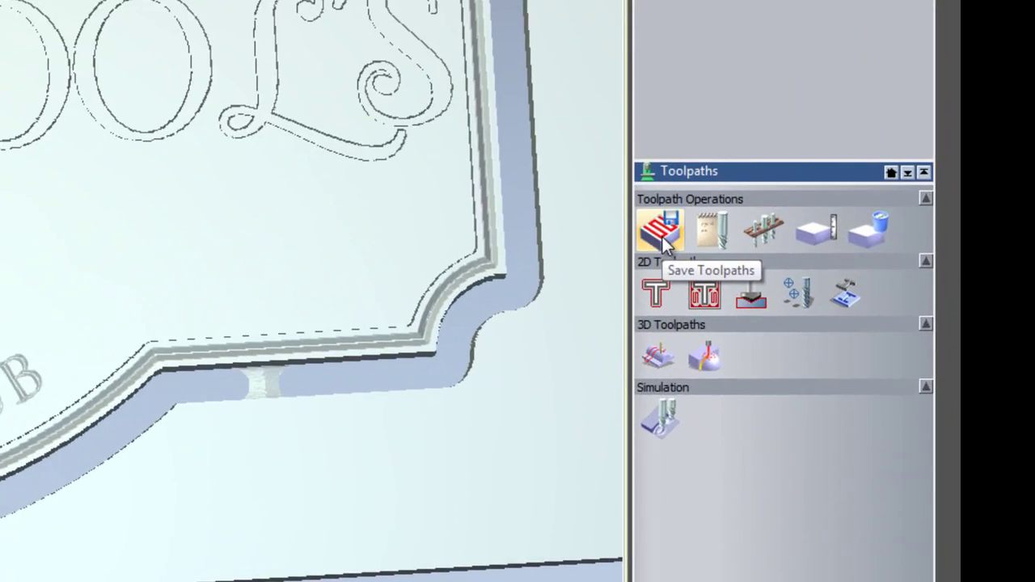
{"action": "left_click", "coordinate": [705, 275]}
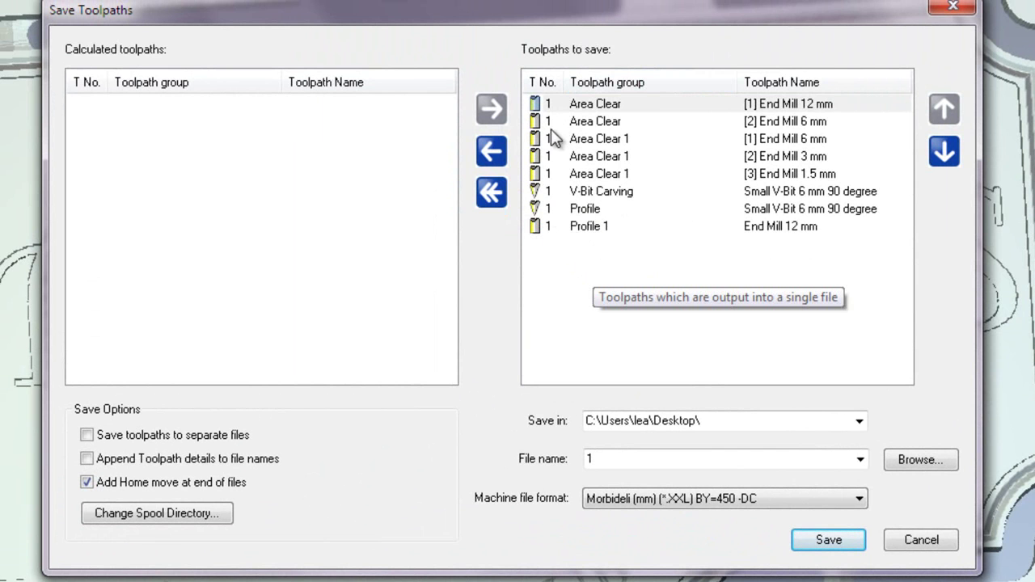
{"action": "left_click", "coordinate": [625, 499]}
{"action": "scroll", "coordinate": [688, 546], "scroll_direction": "up", "scroll_amount": 1}
{"action": "scroll", "coordinate": [720, 546], "scroll_direction": "up", "scroll_amount": 7}
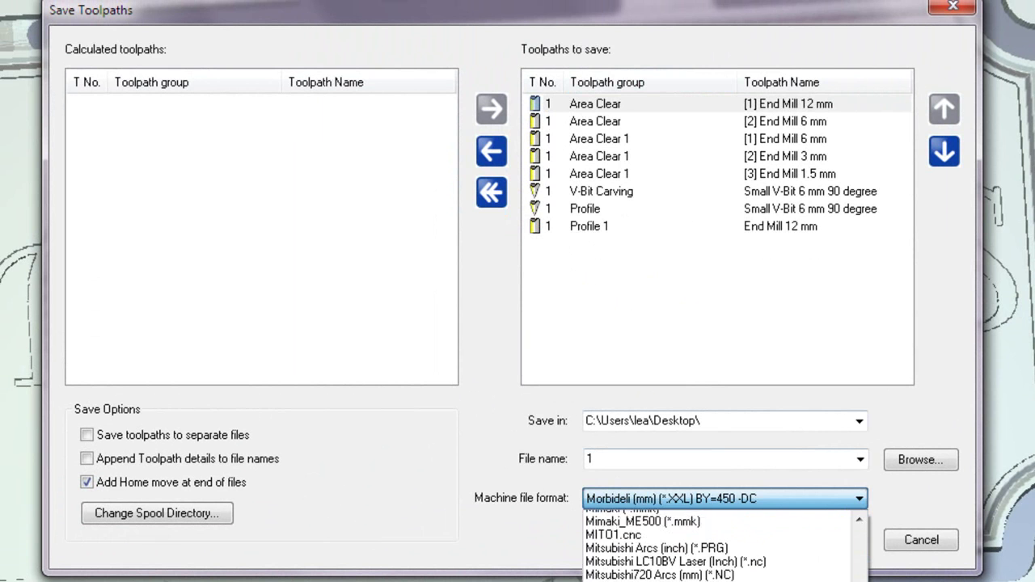
{"action": "left_click", "coordinate": [486, 467]}
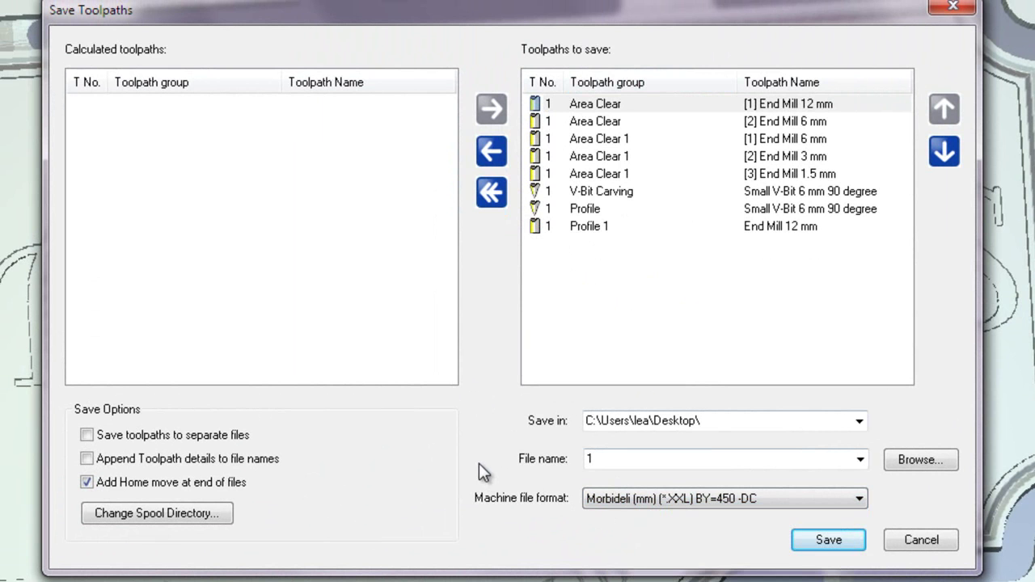
- Clear the list of toolpaths to save and add only the Area Clear [1] End Mill 12 mm toolpath
{"action": "left_click", "coordinate": [491, 192]}
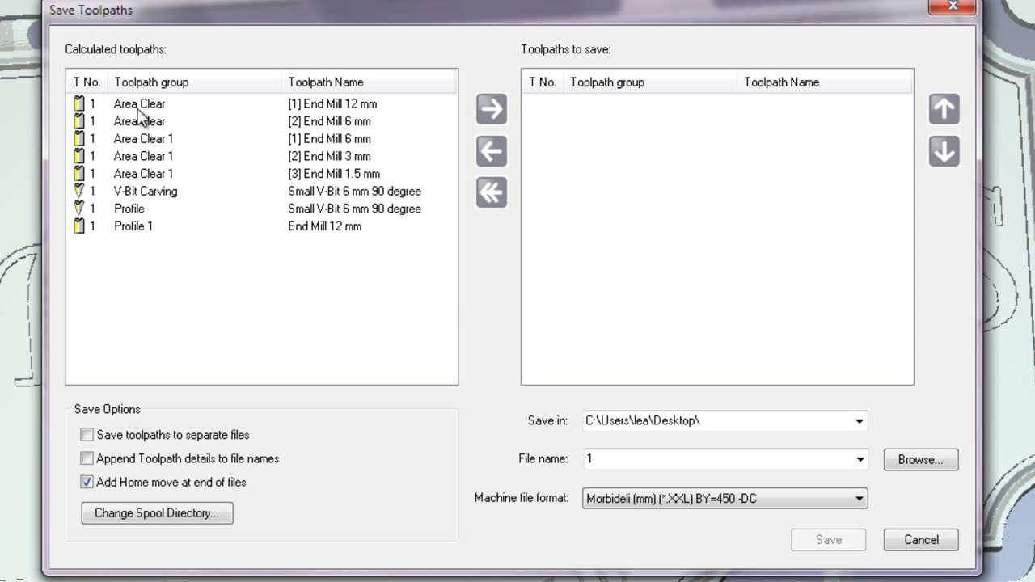
{"action": "left_click_drag", "start_coordinate": [140, 105], "coordinate": [636, 139]}
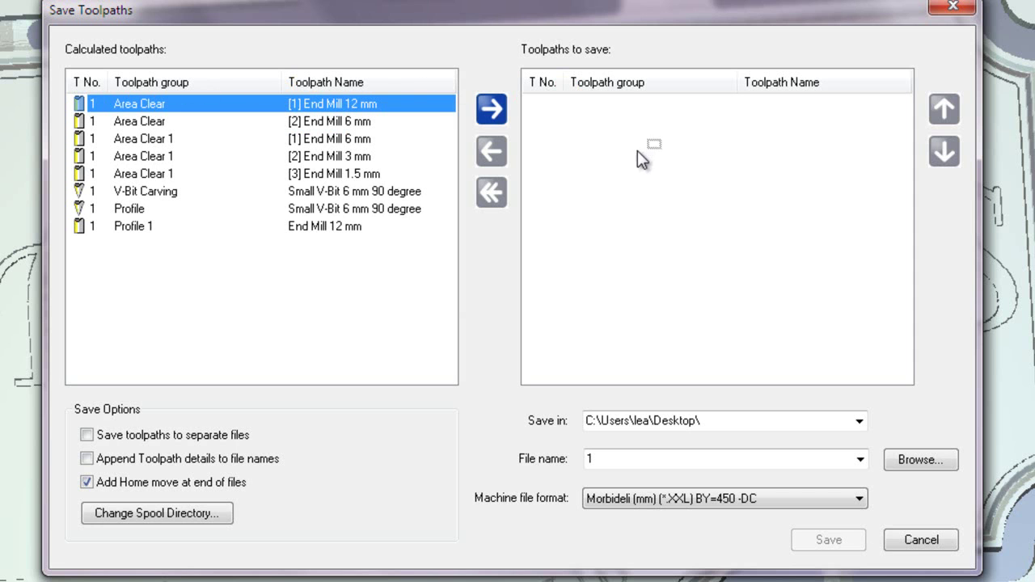
{"action": "left_click_drag", "start_coordinate": [655, 275], "coordinate": [665, 220]}
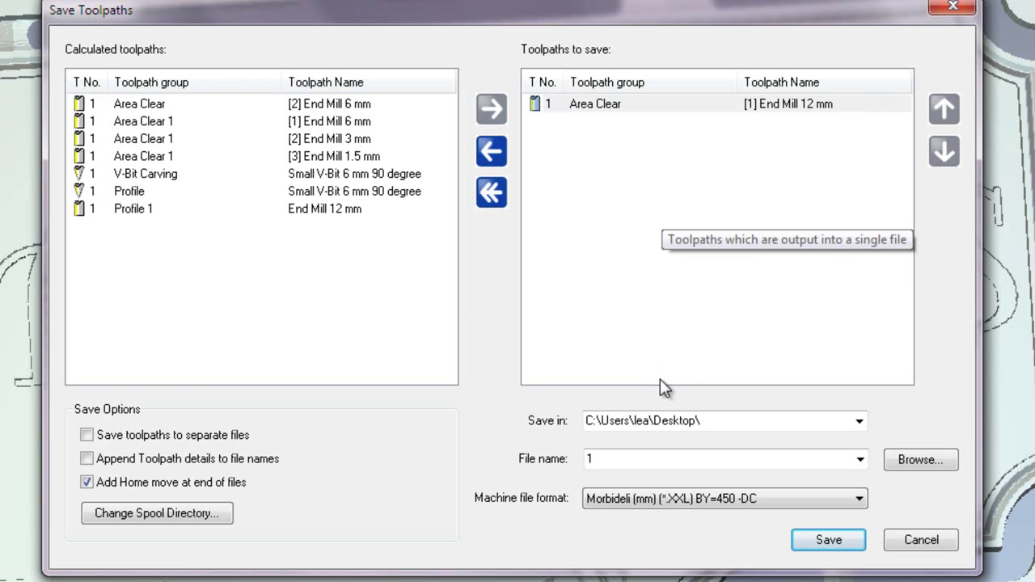
- Set the machine file format to Mach3gb-Arcs(MM)(*.TAP) for file 1
{"action": "left_click", "coordinate": [595, 459]}
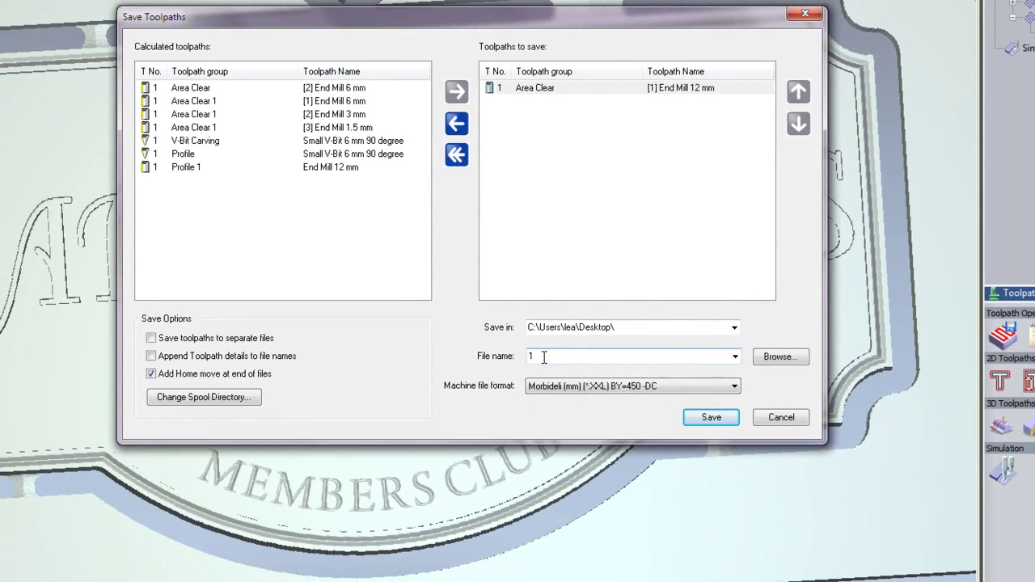
{"action": "left_click", "coordinate": [549, 388]}
{"action": "scroll", "coordinate": [584, 512], "scroll_direction": "up", "scroll_amount": 4}
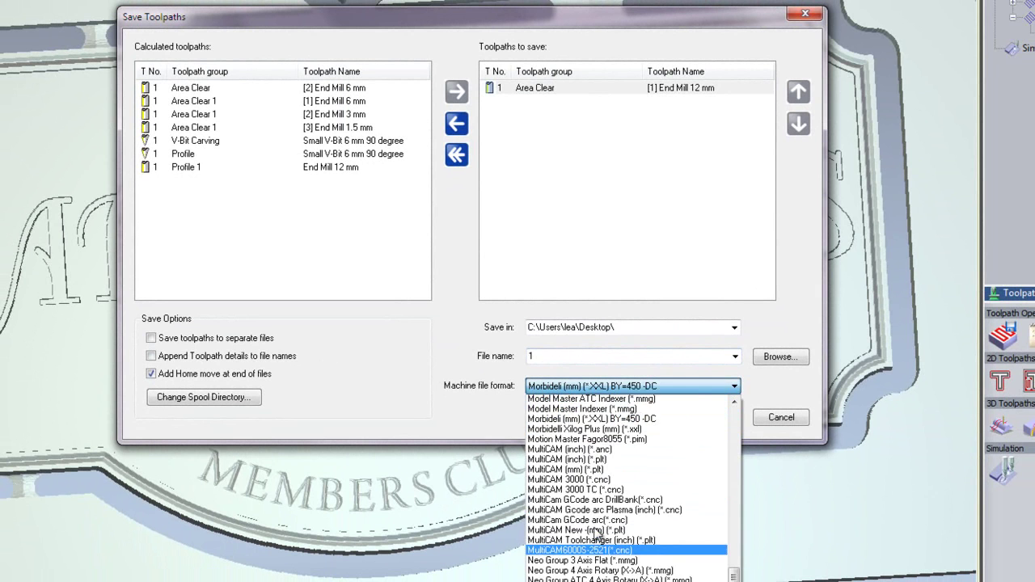
{"action": "scroll", "coordinate": [584, 511], "scroll_direction": "up", "scroll_amount": 15}
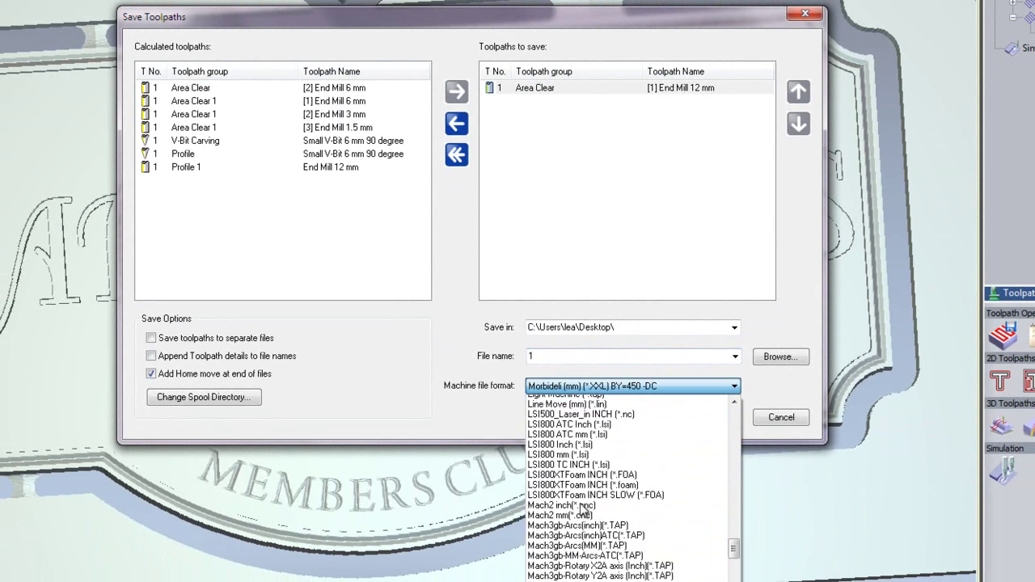
{"action": "scroll", "coordinate": [583, 508], "scroll_direction": "up", "scroll_amount": 15}
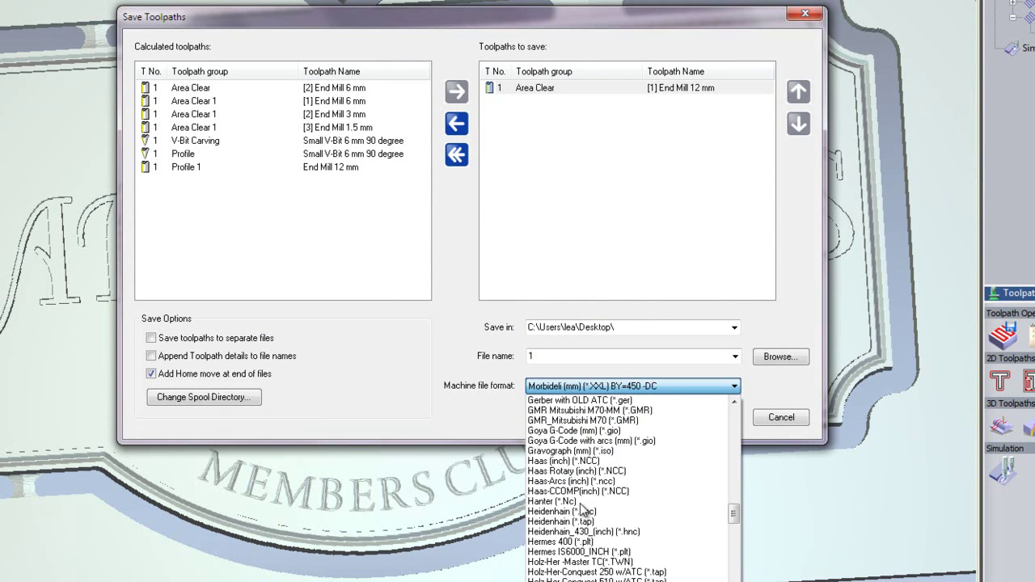
{"action": "scroll", "coordinate": [582, 508], "scroll_direction": "up", "scroll_amount": 3}
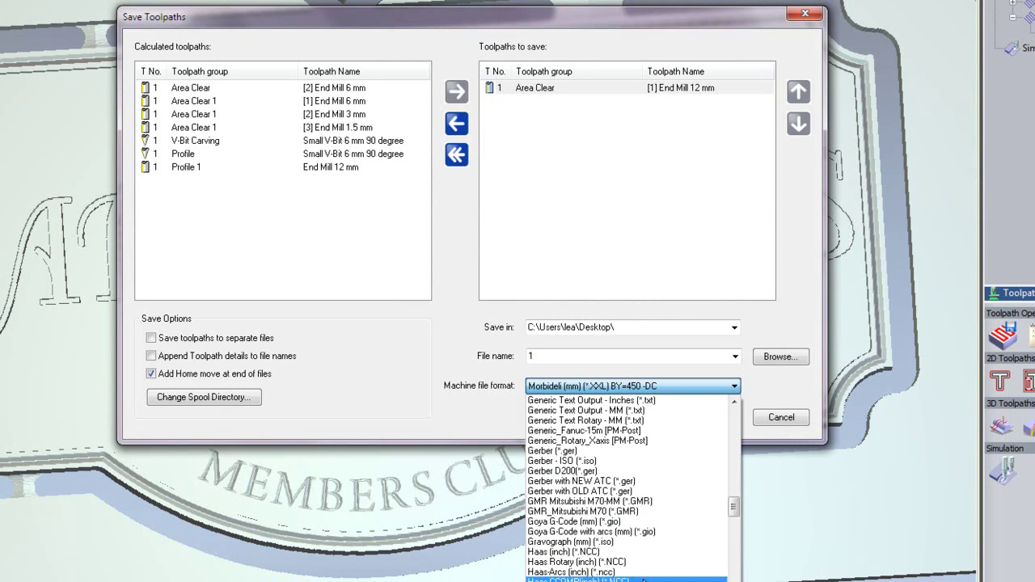
{"action": "scroll", "coordinate": [633, 534], "scroll_direction": "up", "scroll_amount": 3}
{"action": "scroll", "coordinate": [623, 524], "scroll_direction": "down", "scroll_amount": 15}
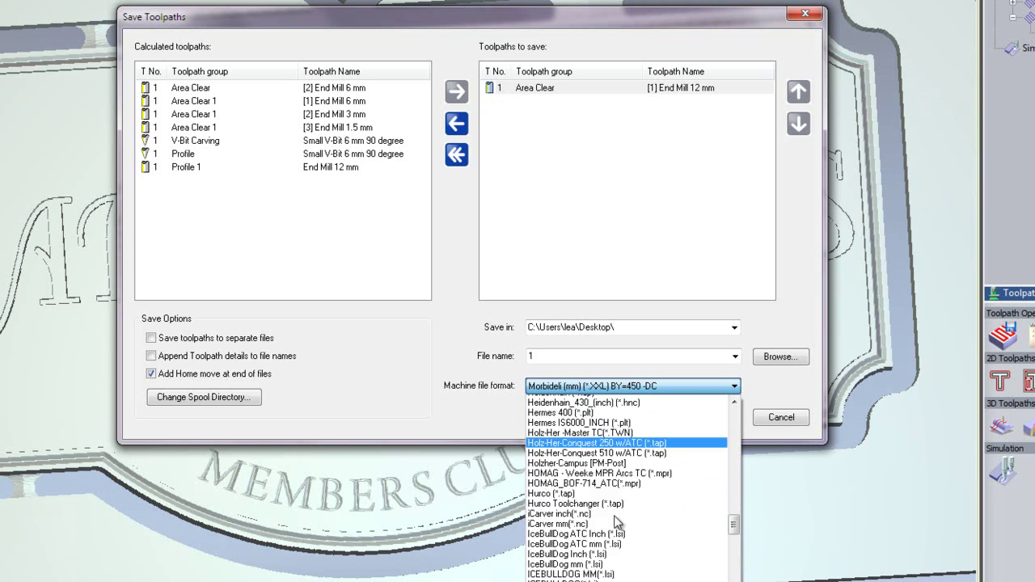
{"action": "scroll", "coordinate": [615, 518], "scroll_direction": "down", "scroll_amount": 12}
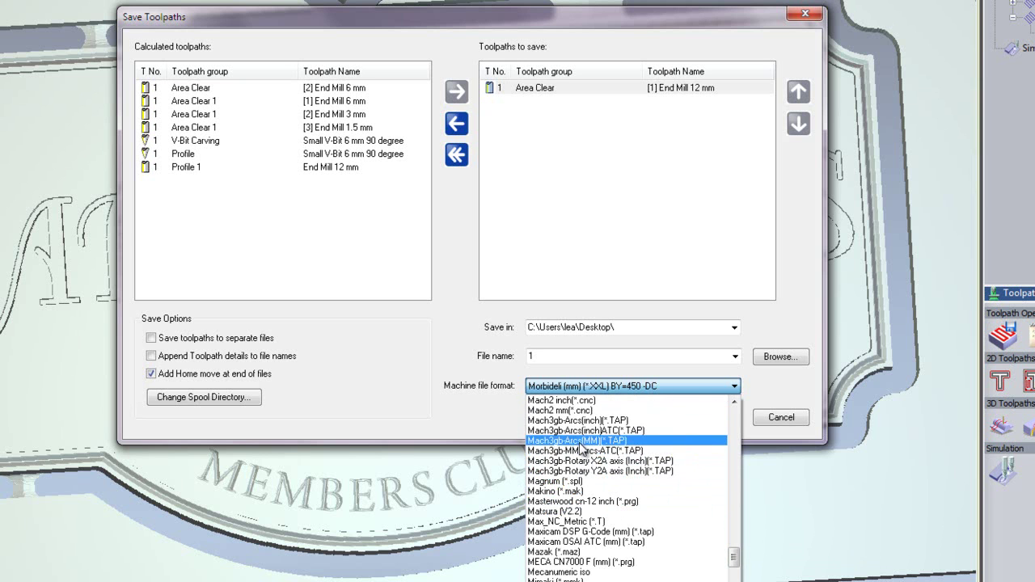
{"action": "left_click", "coordinate": [579, 441]}
- Save the Area Clear End Mill 12 mm toolpath as file 1 on the Desktop and close the Save Toolpaths dialog
{"action": "left_click", "coordinate": [699, 423]}
{"action": "left_click", "coordinate": [711, 424]}
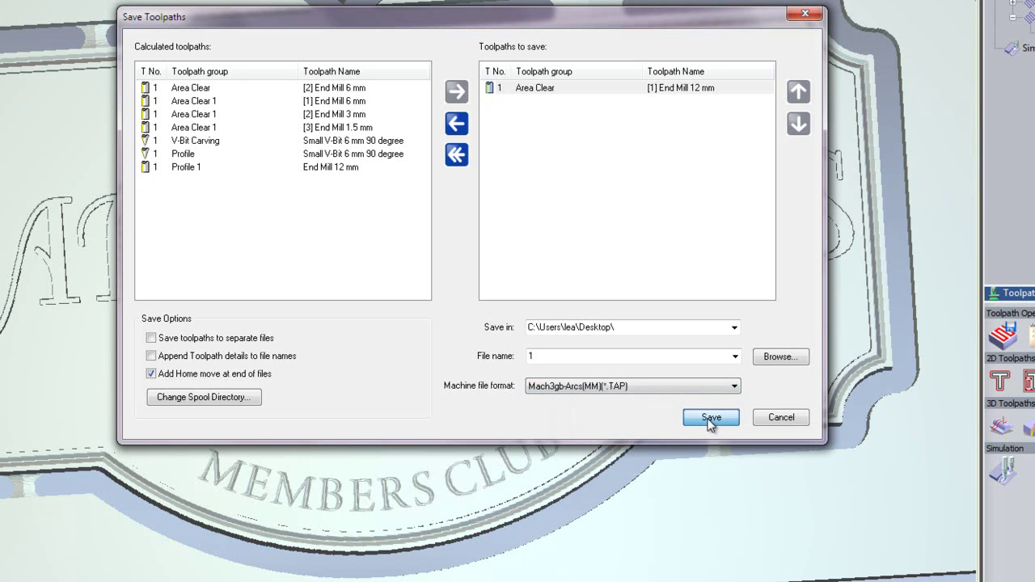
{"action": "left_click", "coordinate": [777, 419]}
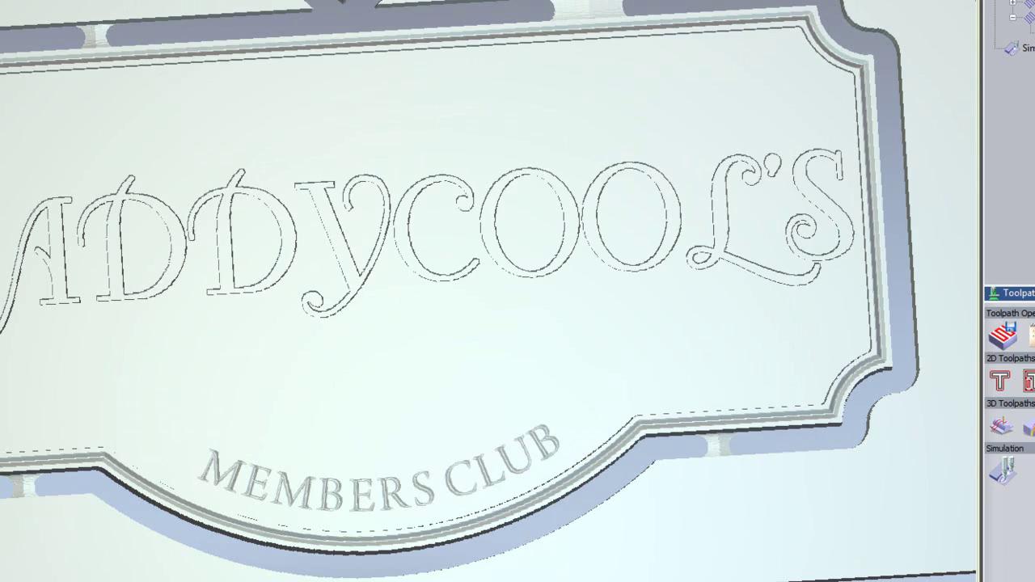